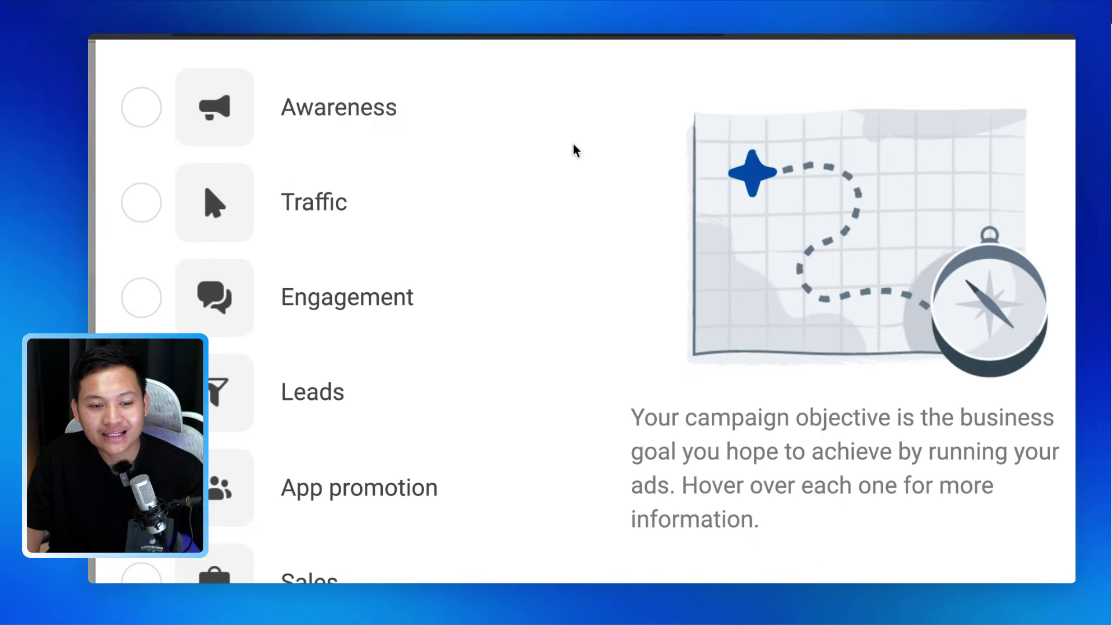
Choose Engagement as the campaign objective and set it up as a manual engagement campaign.
mouse_move(335, 152)
scroll(344, 152, "down", 3)
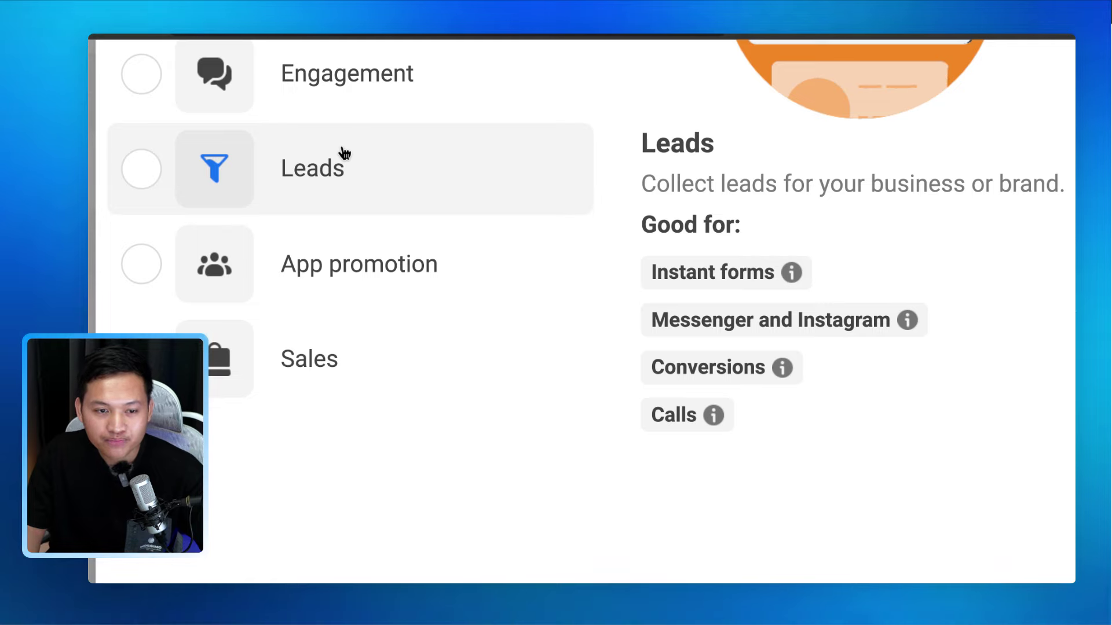
scroll(344, 152, "up", 4)
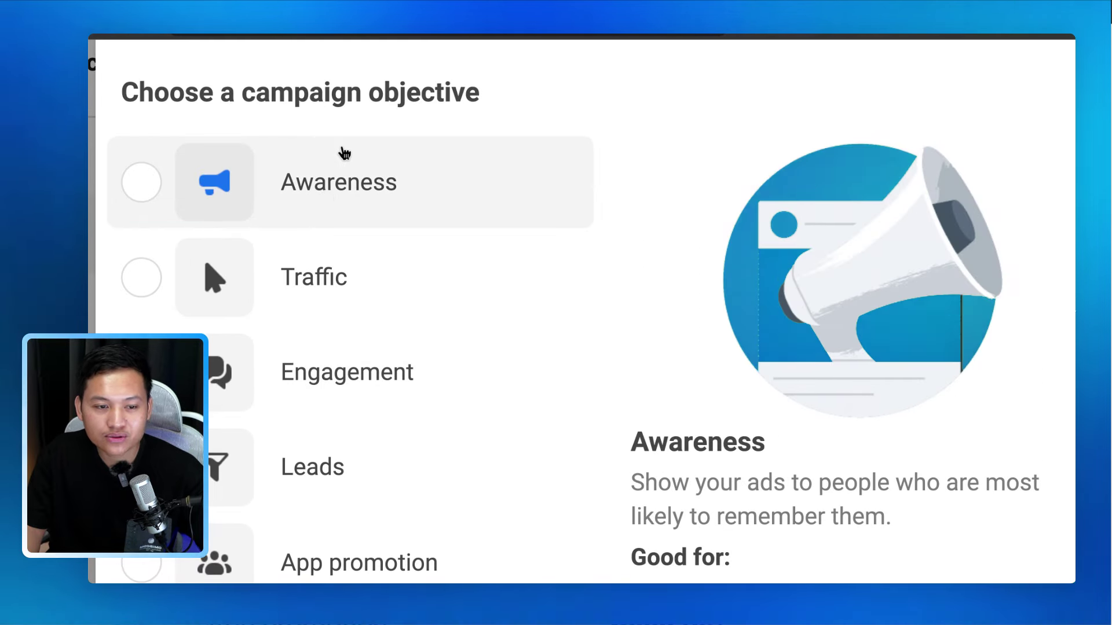
scroll(325, 206, "down", 2)
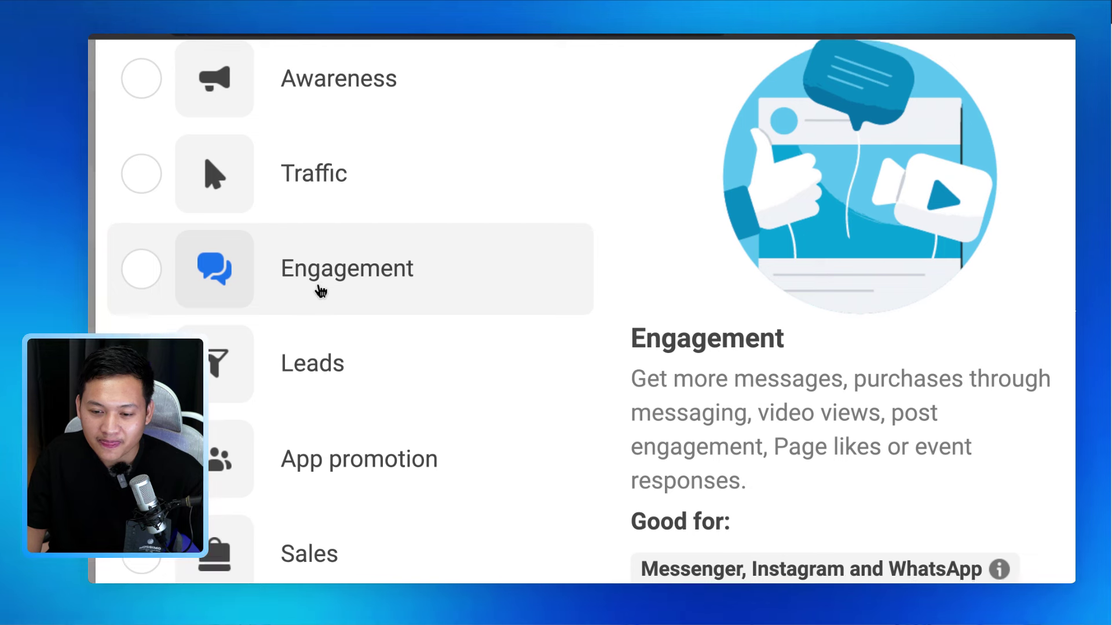
left_click(141, 288)
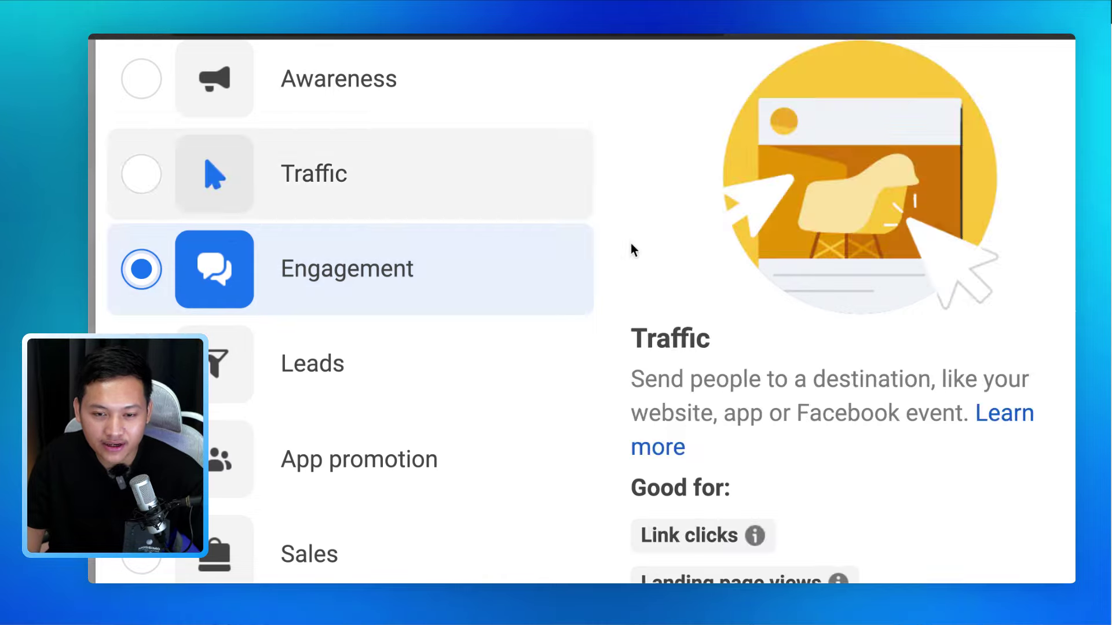
scroll(784, 257, "down", 5)
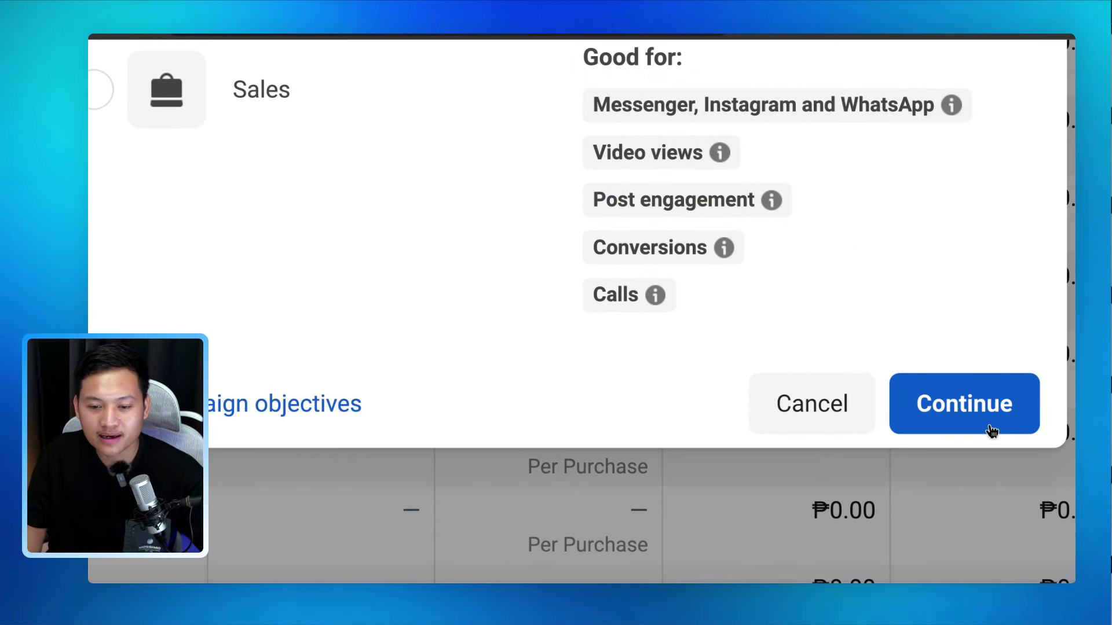
left_click(988, 431)
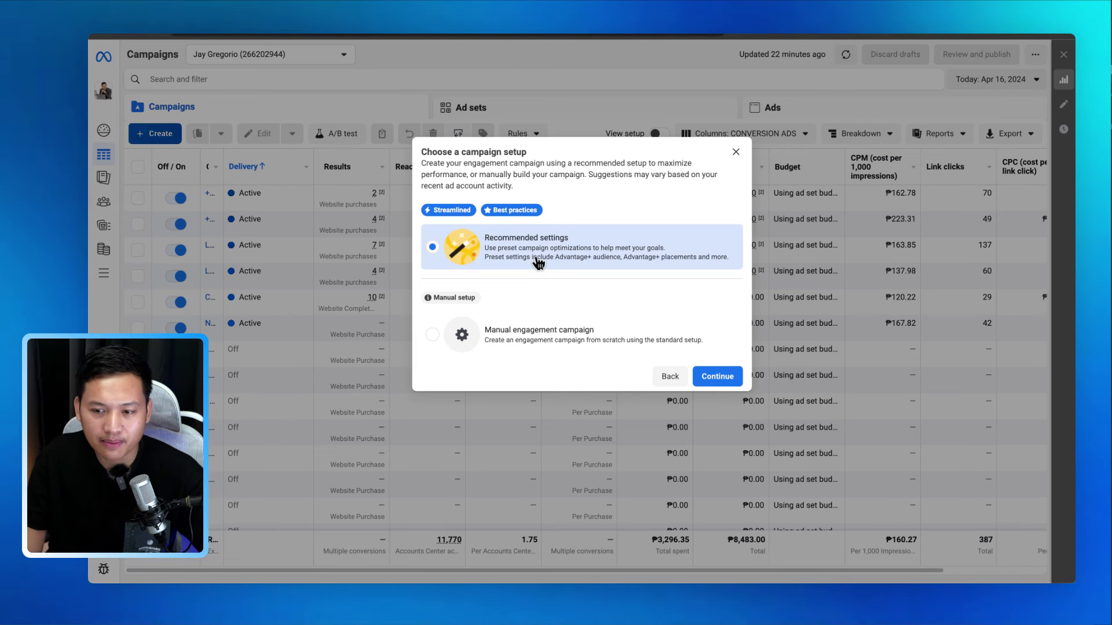
left_click(438, 346)
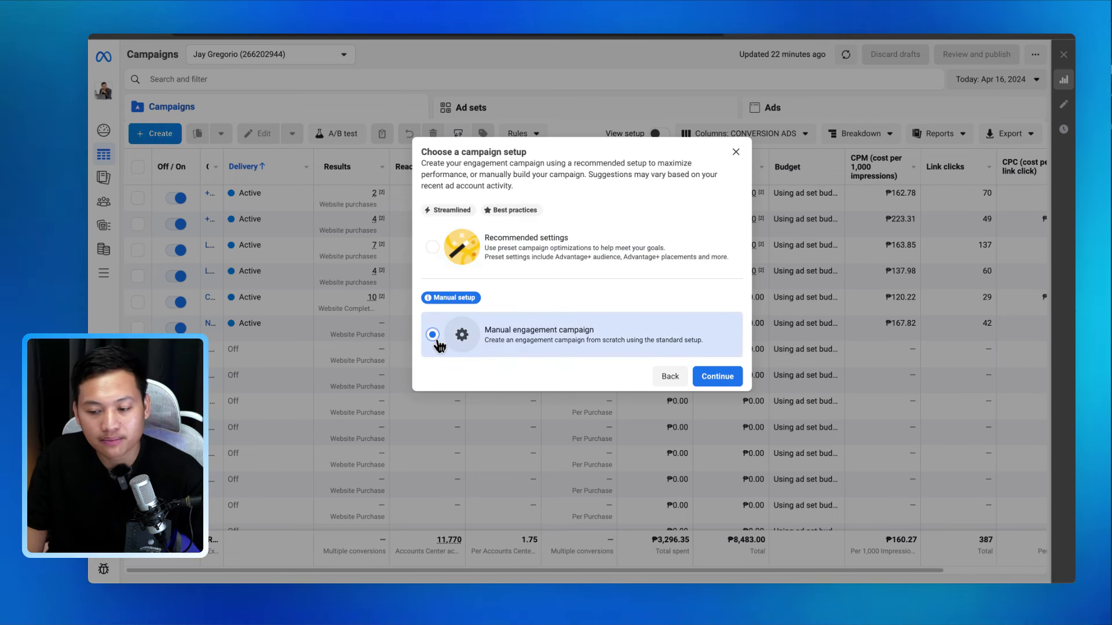
left_click(716, 377)
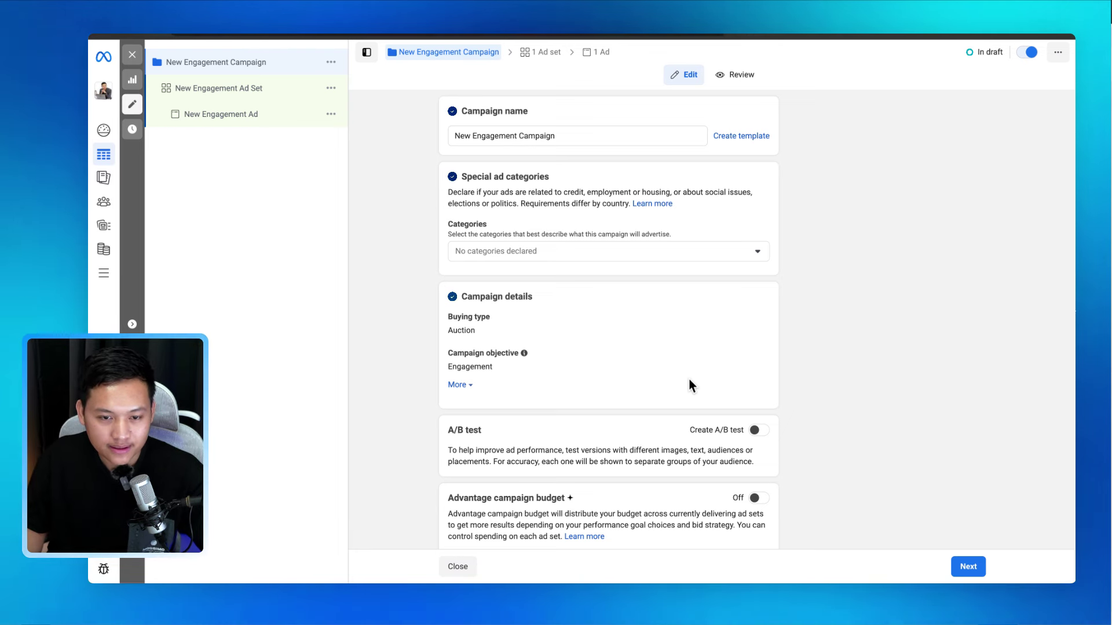
Rename the campaign as "Facebook Group Ads".
double_click(543, 137)
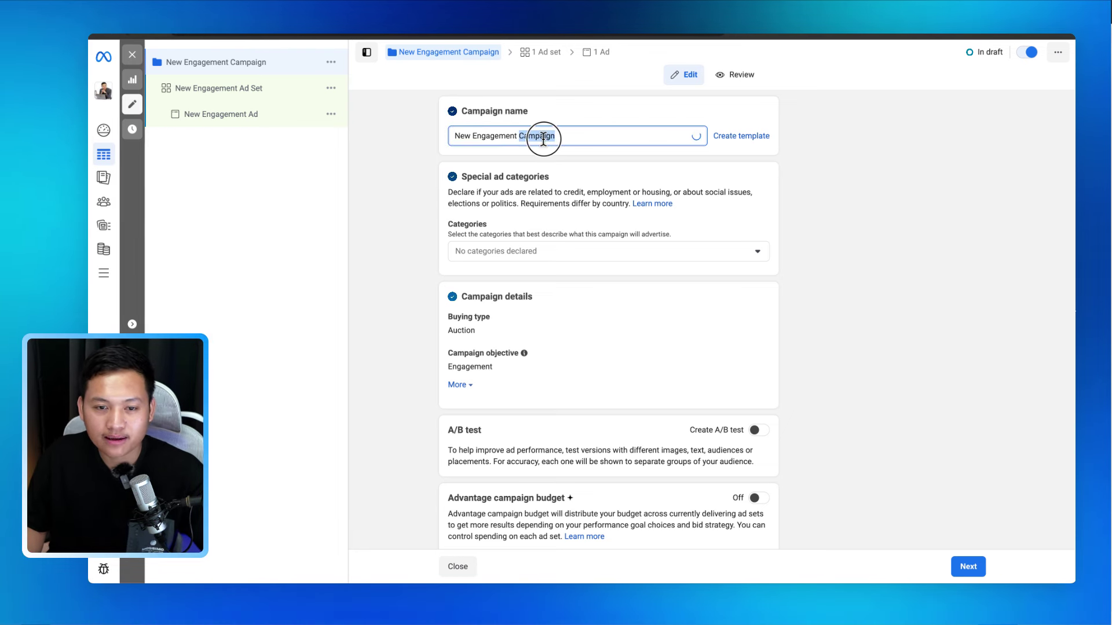
triple_click(543, 137)
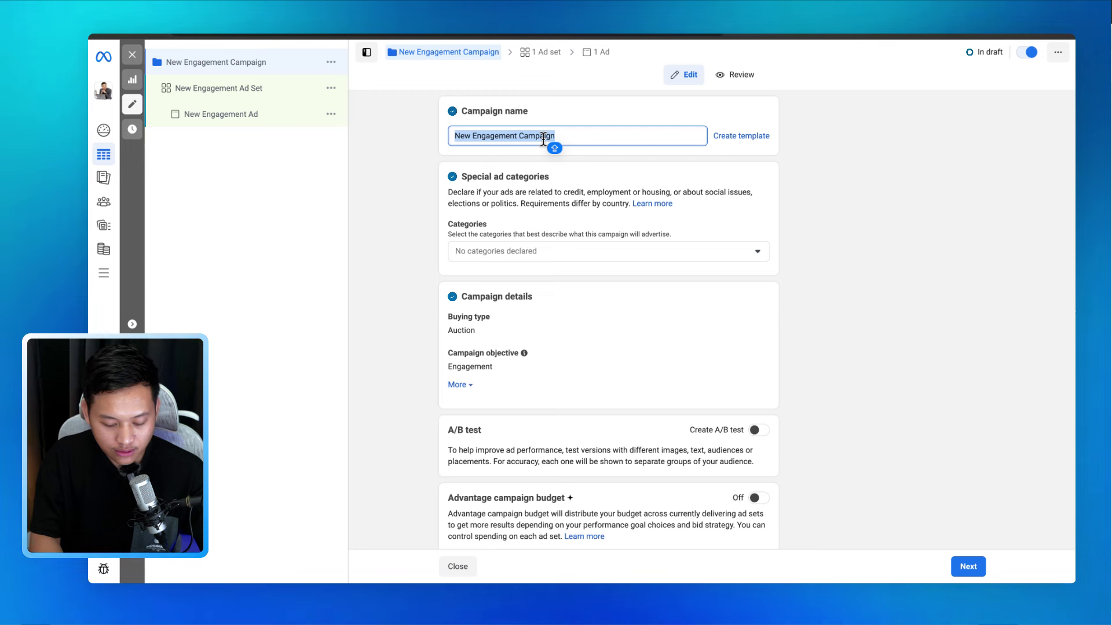
type("FB GRO")
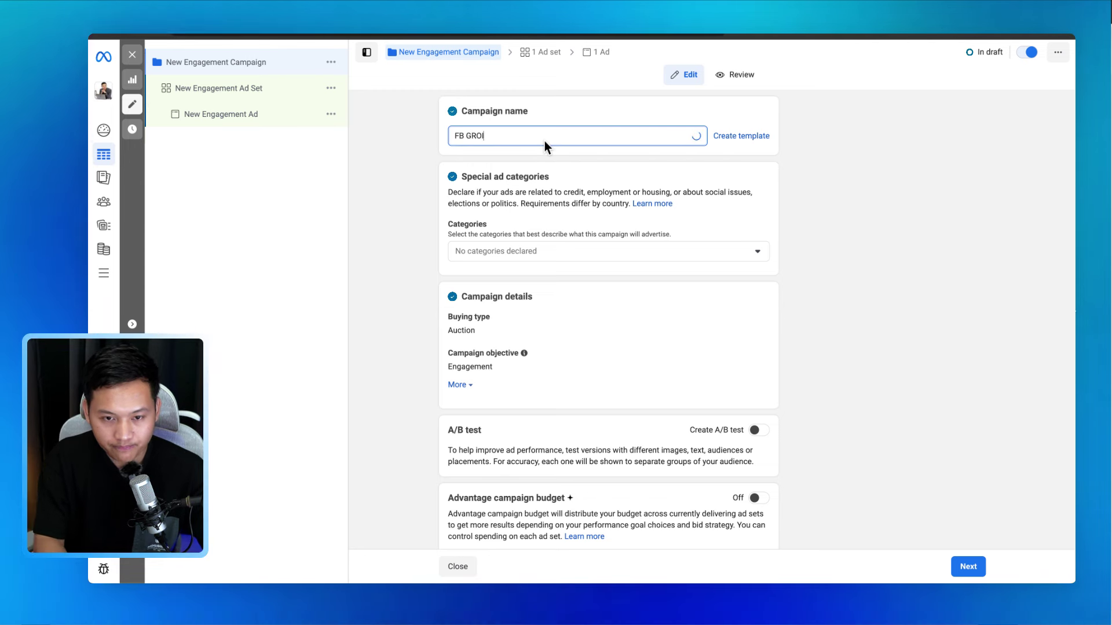
type("I")
key("BackSpace")
key("BackSpace")
key("BackSpace")
key("BackSpace")
key("BackSpace")
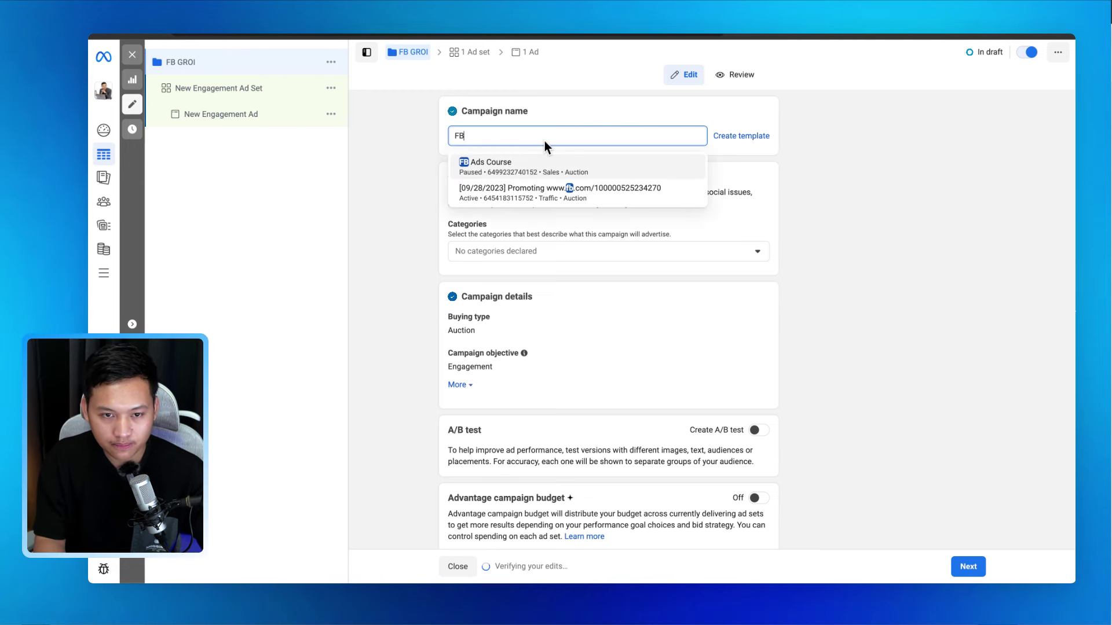
key("BackSpace")
type("acebo")
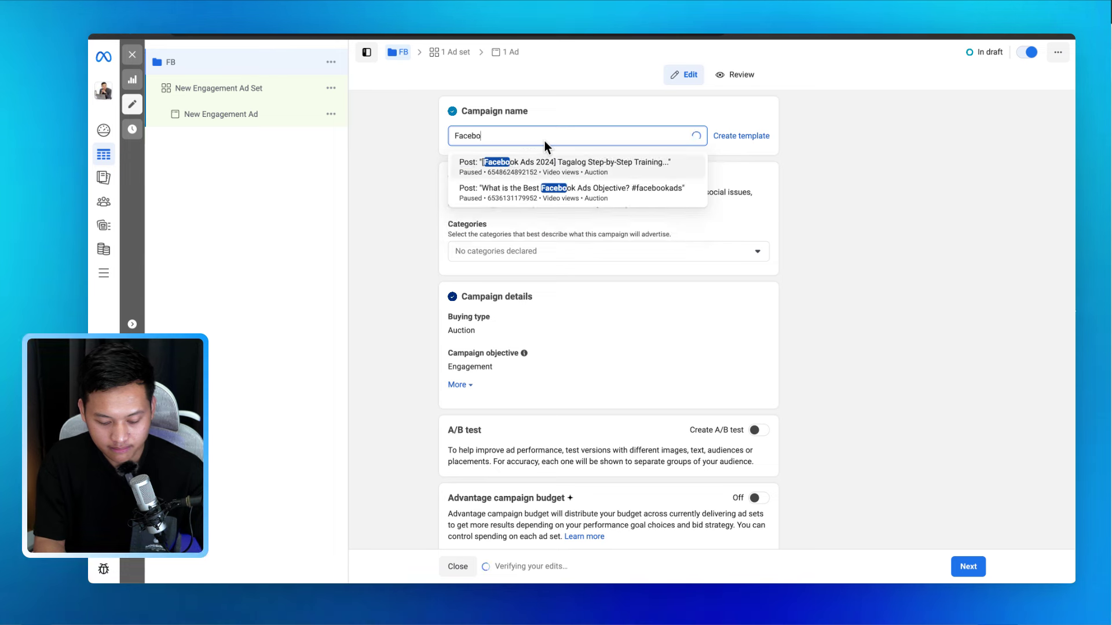
type("ok Group ")
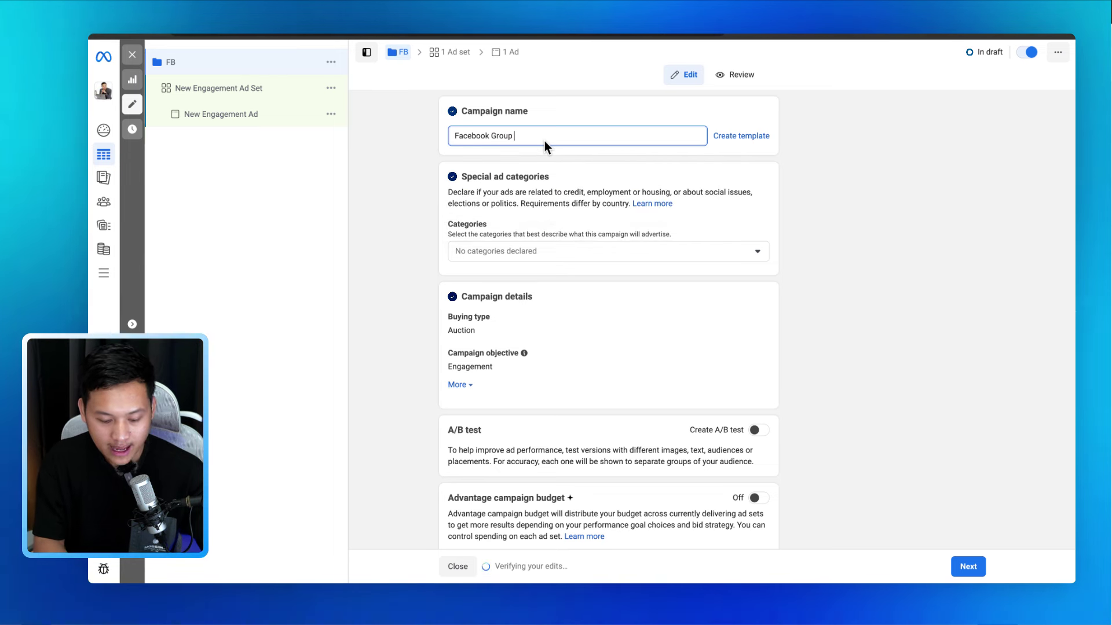
type("Ads")
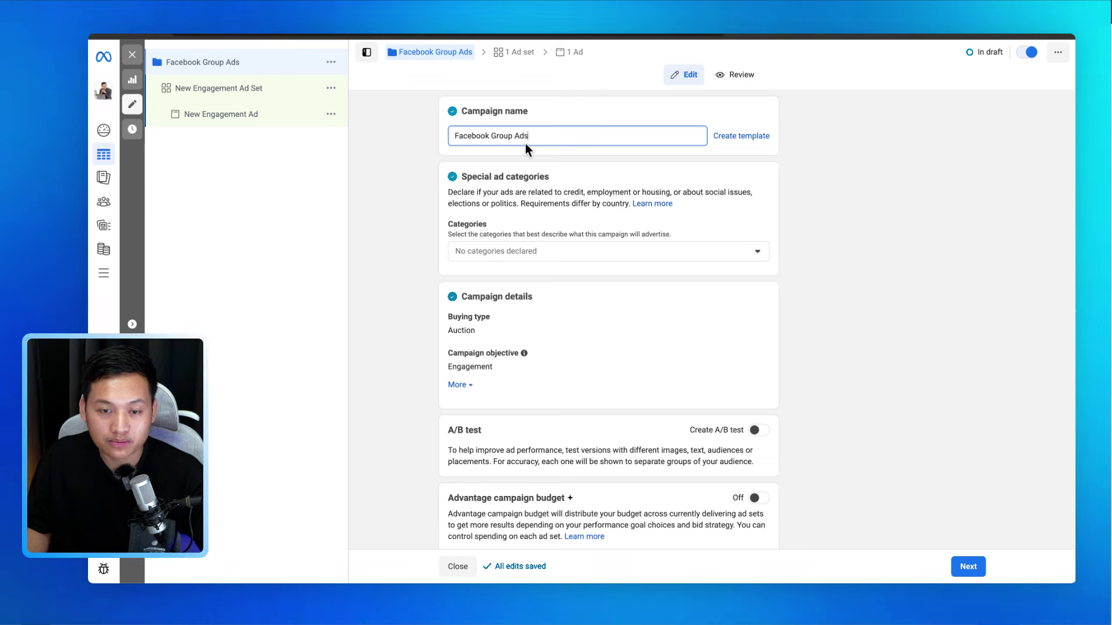
left_click(421, 190)
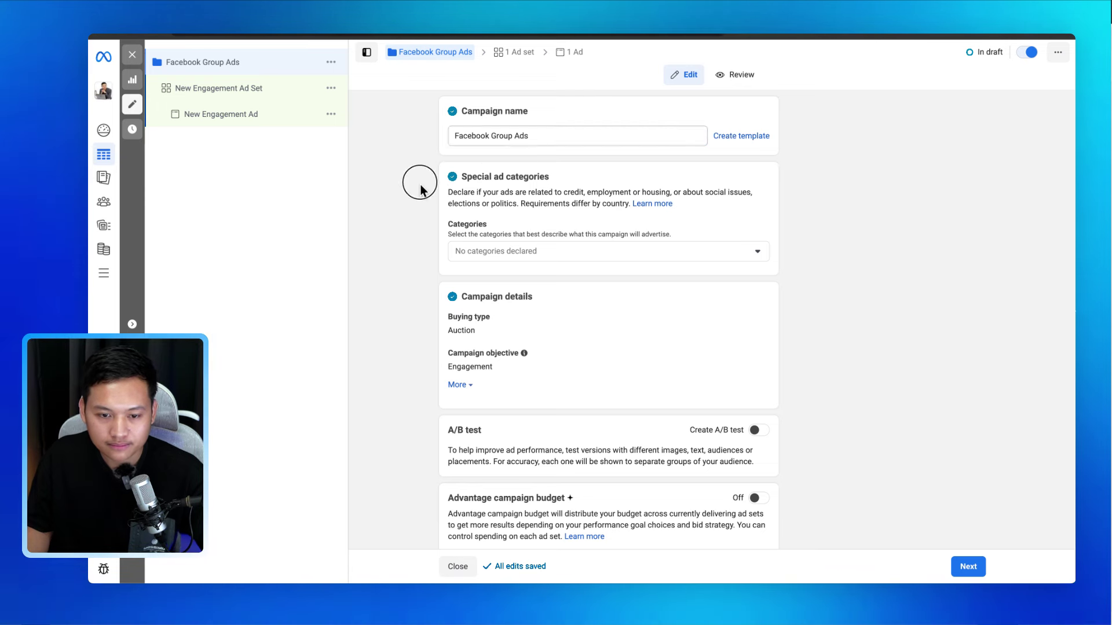
Leave the remaining campaign settings at their defaults and continue to the ad set settings.
scroll(420, 183, "down", 1)
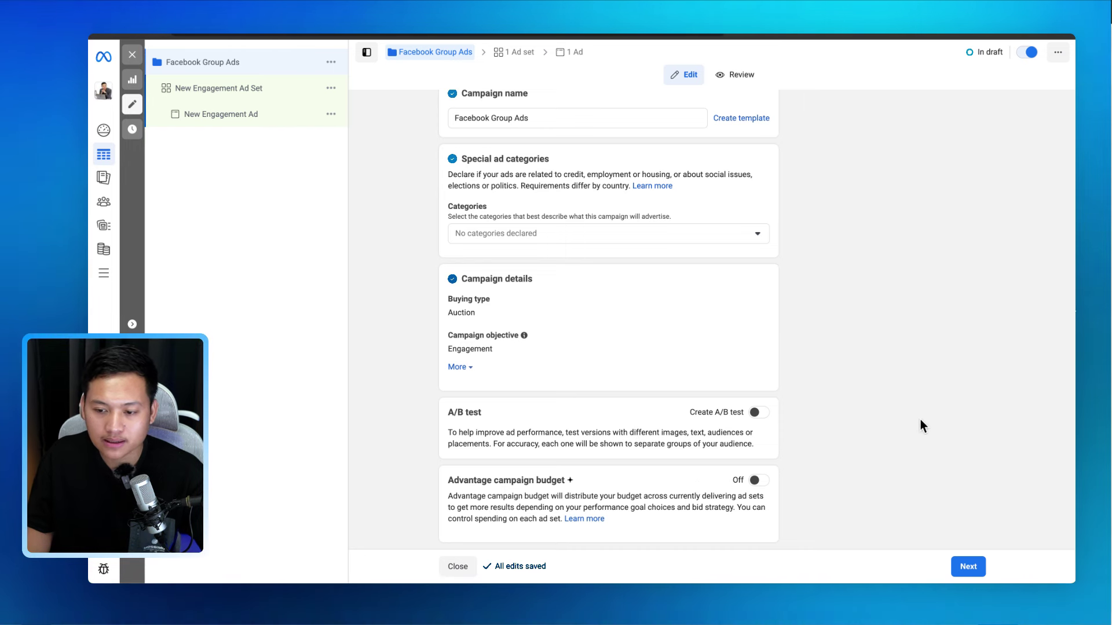
left_click(924, 379)
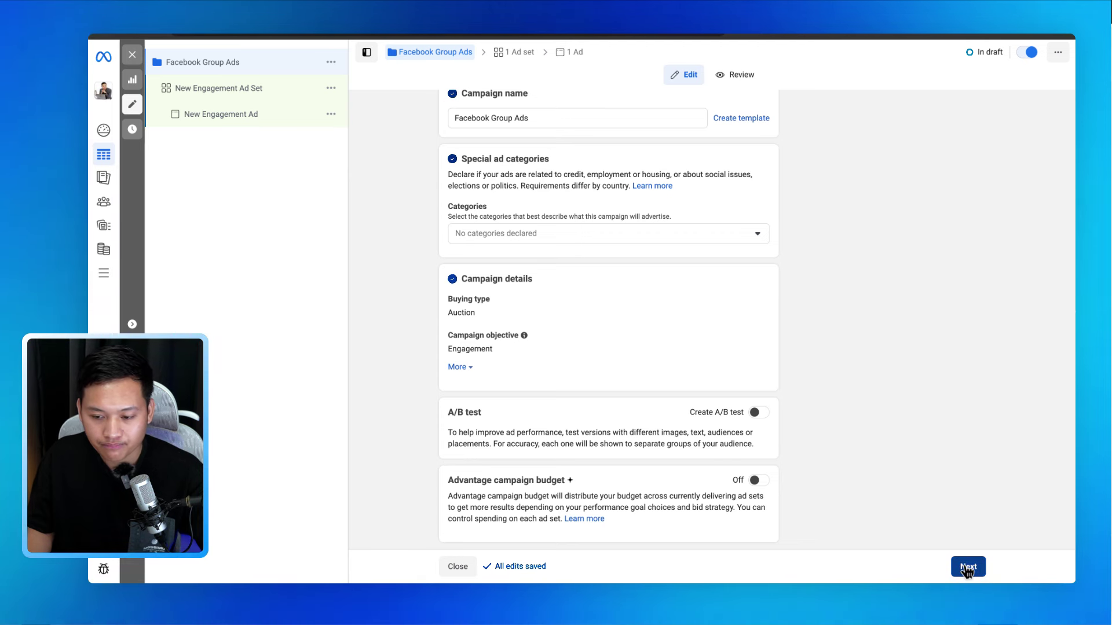
left_click(967, 567)
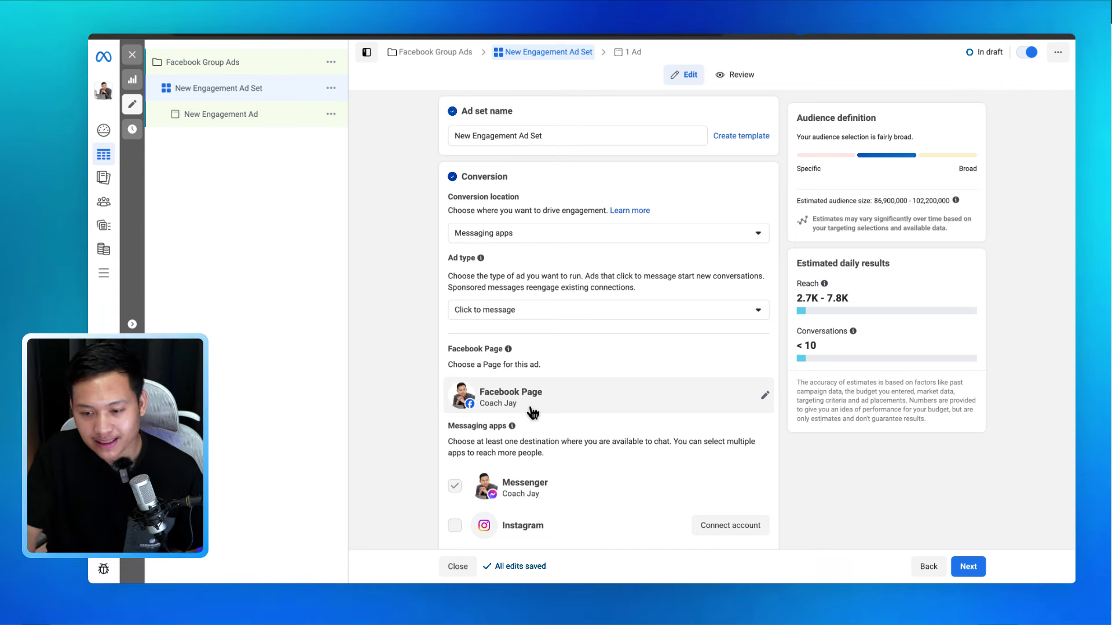
Set the ad set's conversion location to Facebook Group.
scroll(552, 404, "down", 1)
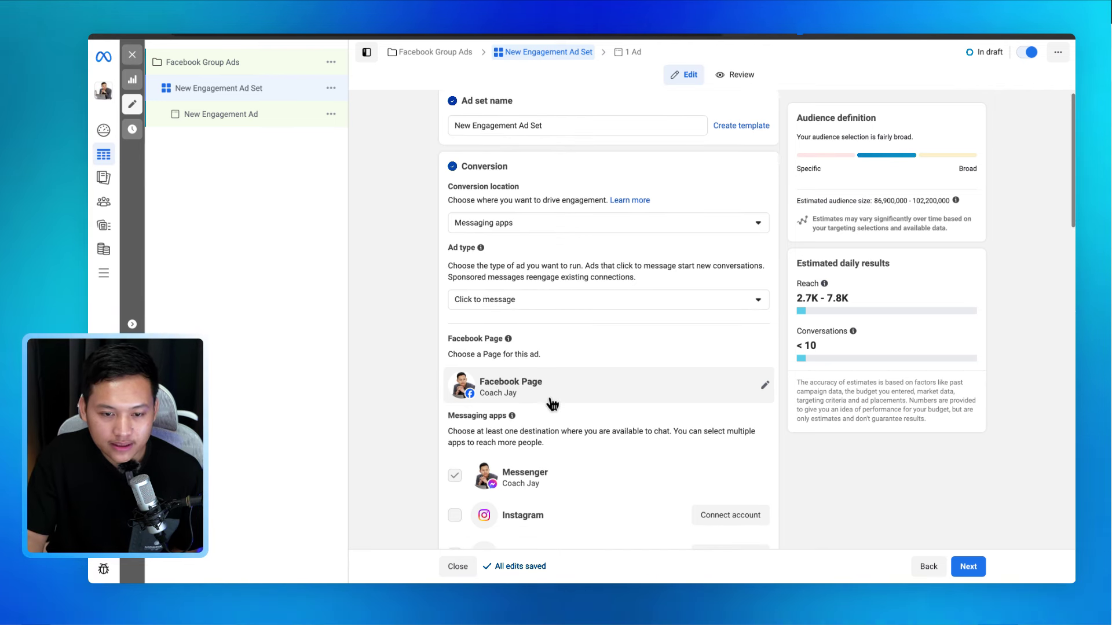
scroll(552, 404, "up", 1)
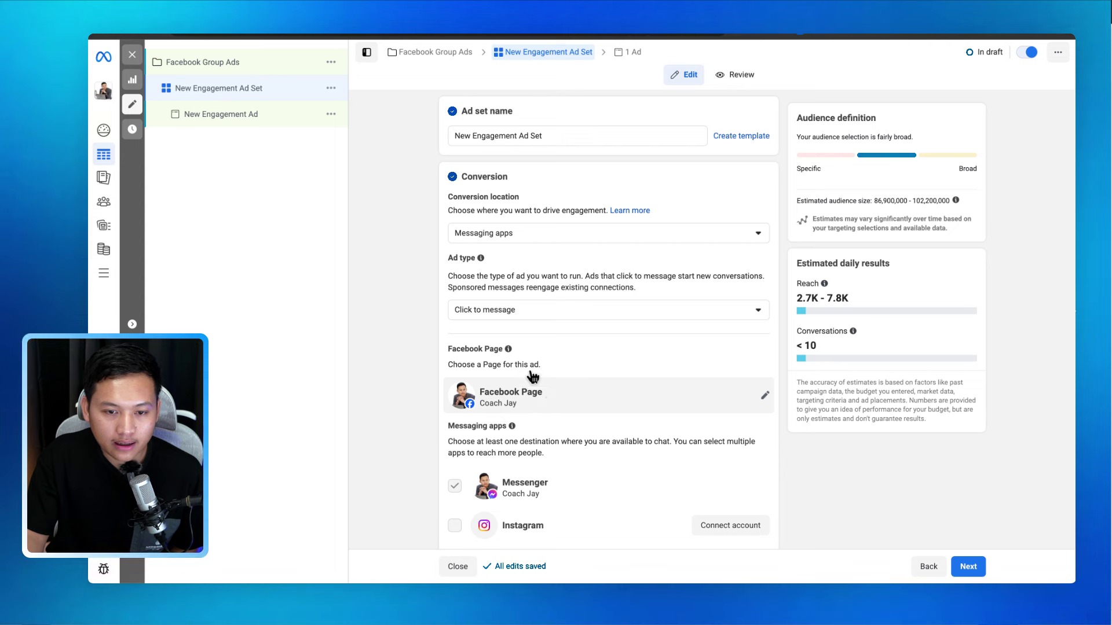
left_click(503, 236)
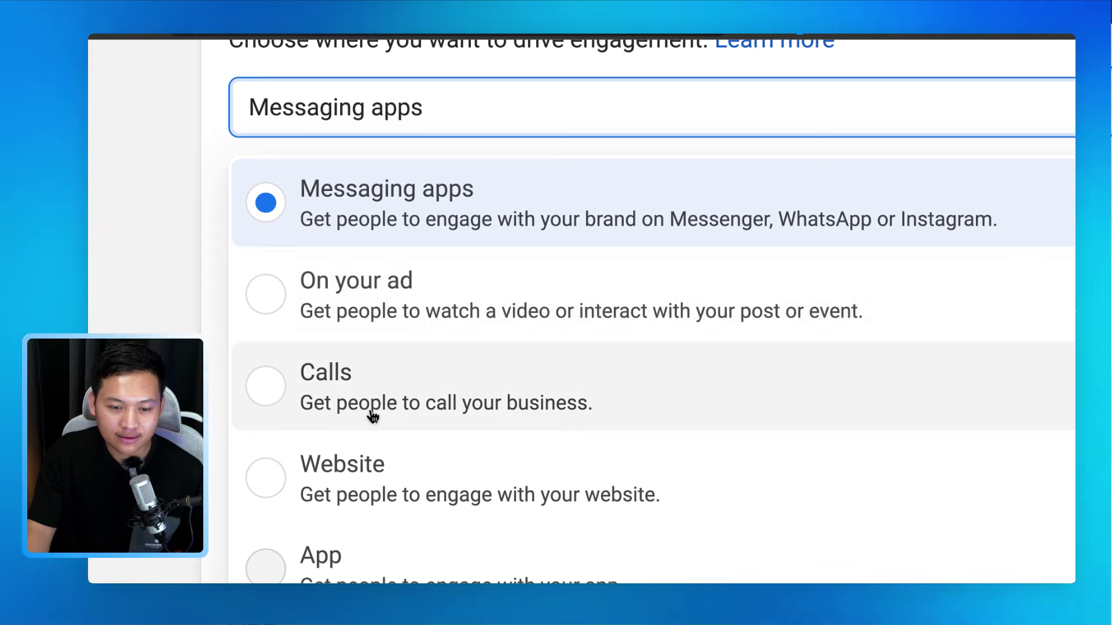
scroll(346, 495, "down", 1)
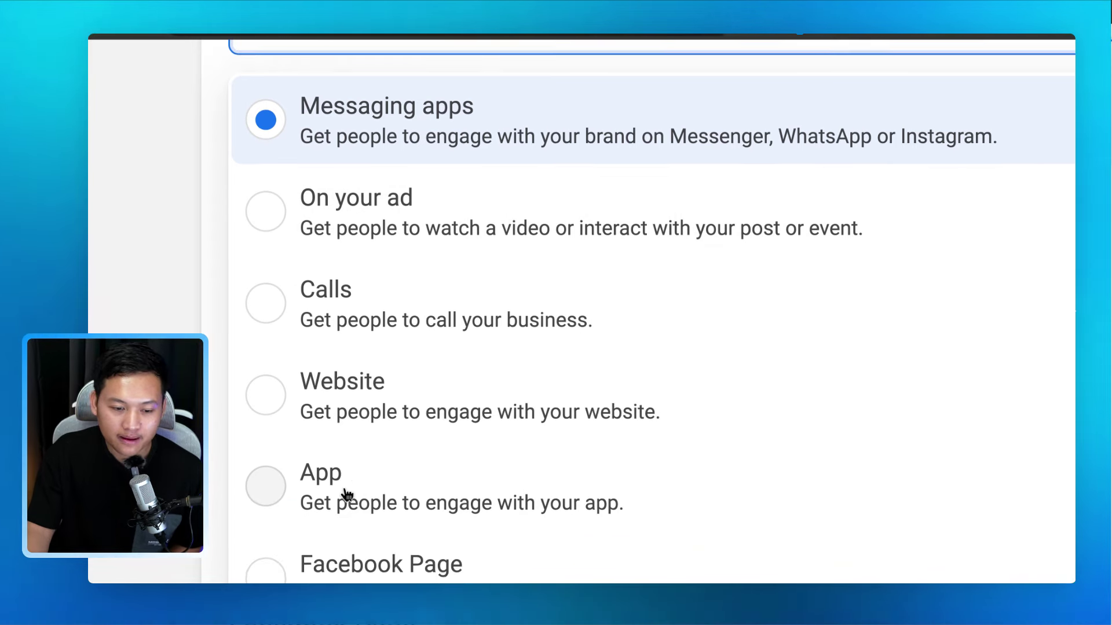
scroll(347, 497, "down", 1)
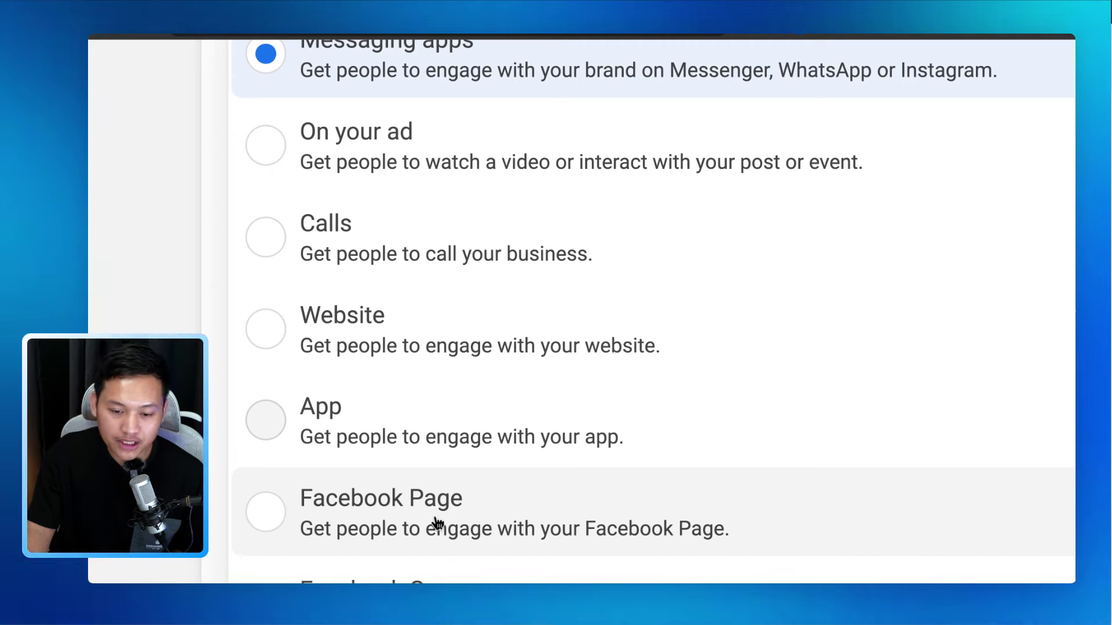
scroll(438, 523, "down", 1)
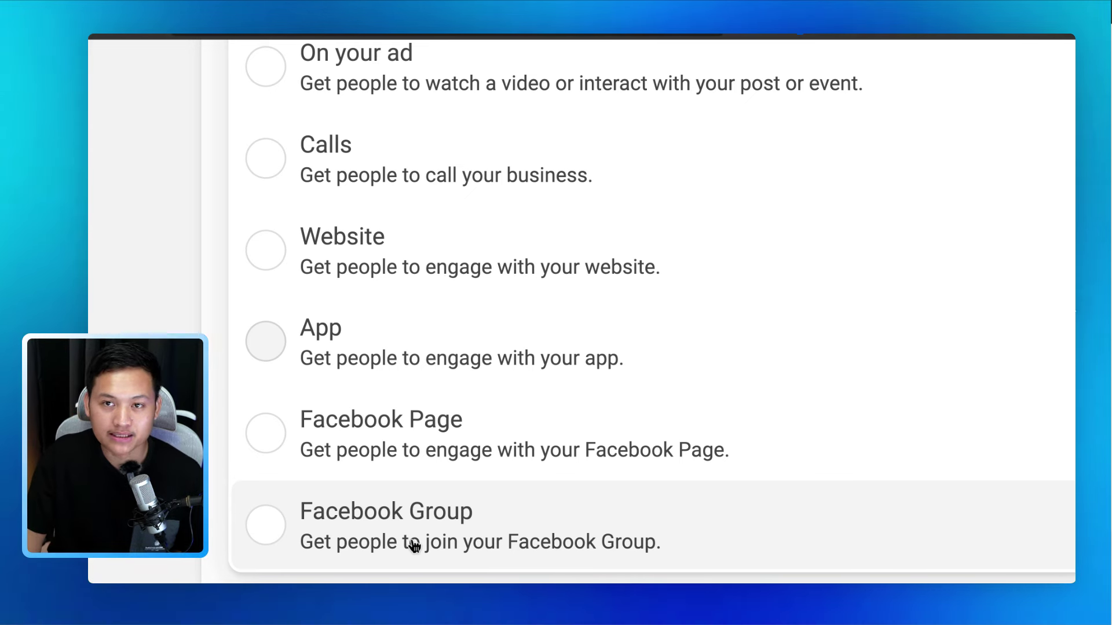
left_click(264, 541)
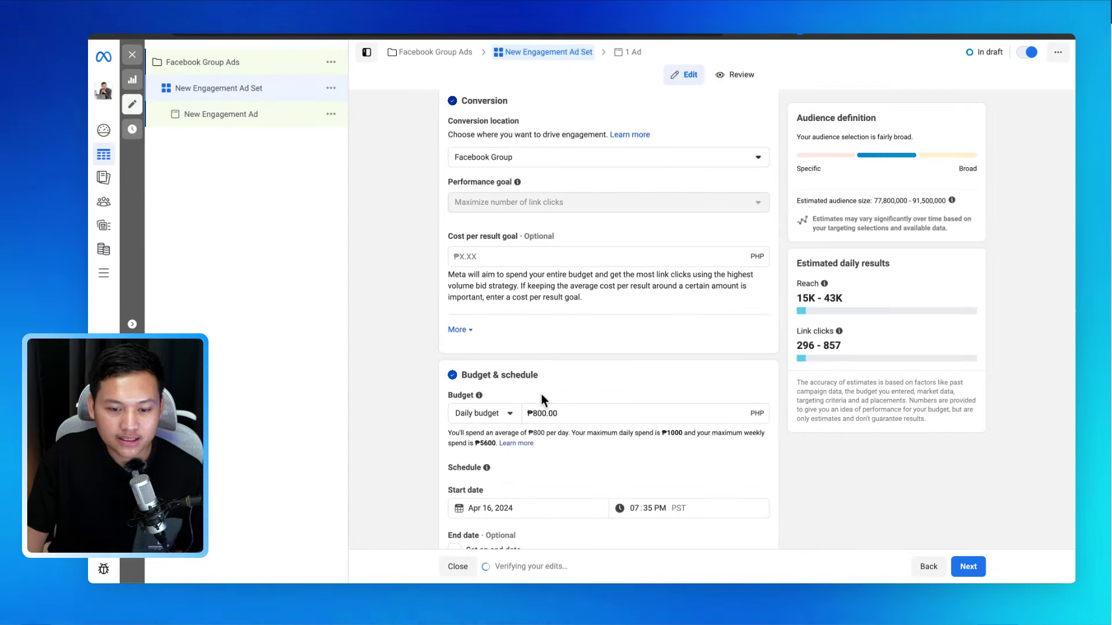
Set the ad set's daily budget to ₱500.00.
left_click(536, 413)
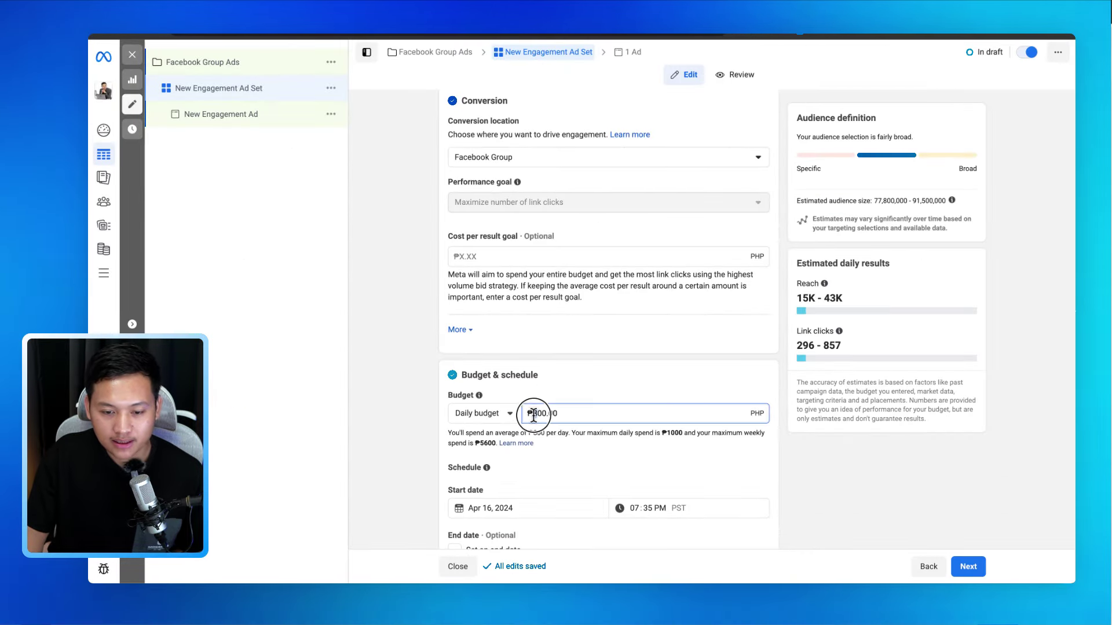
left_click_drag(950, 387, 951, 436)
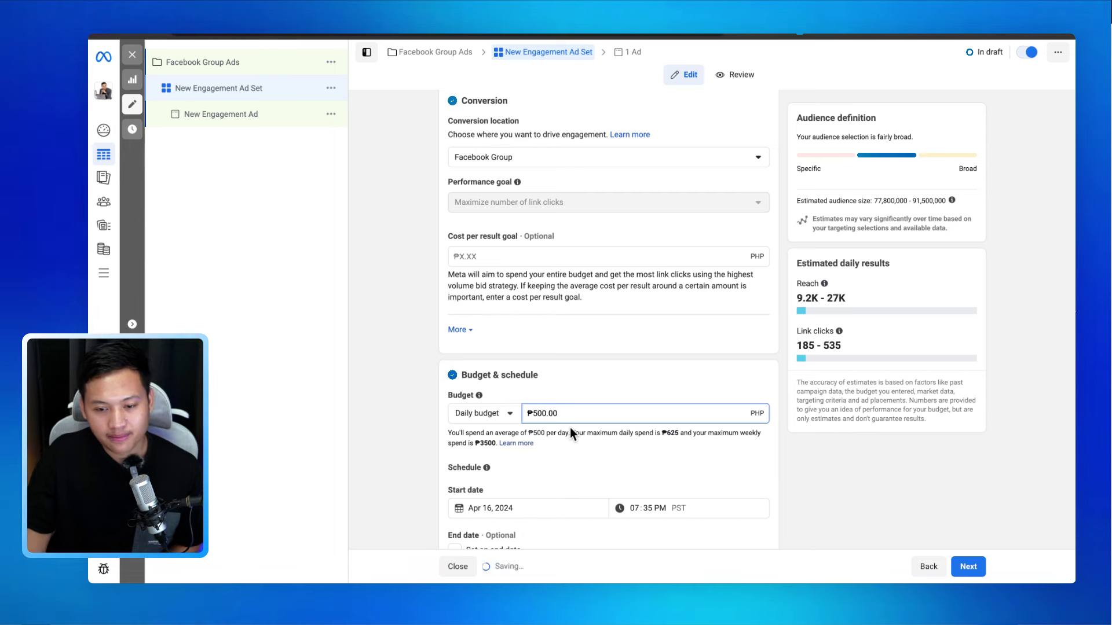
left_click(647, 377)
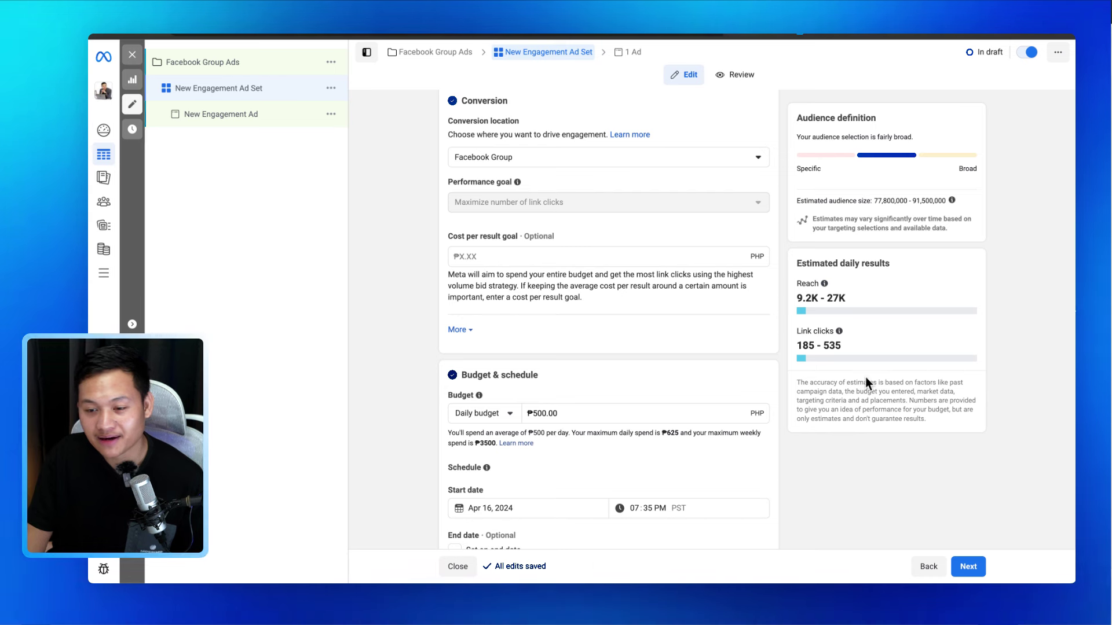
Dismiss the budget scheduling suggestion in the ad set's budget and schedule section.
scroll(863, 377, "up", 1)
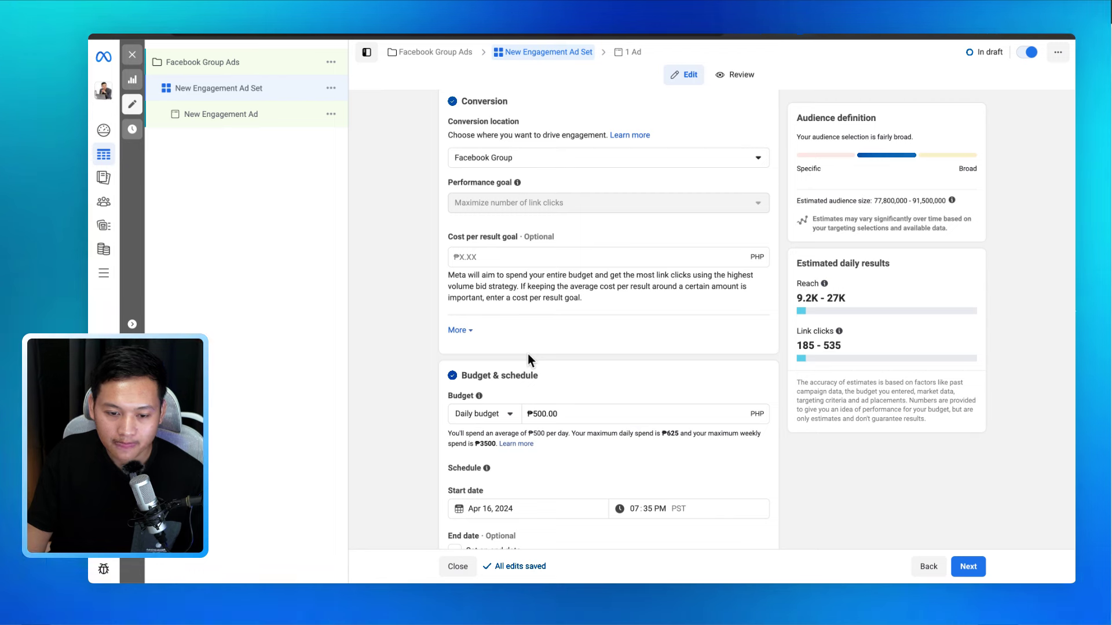
scroll(528, 355, "down", 5)
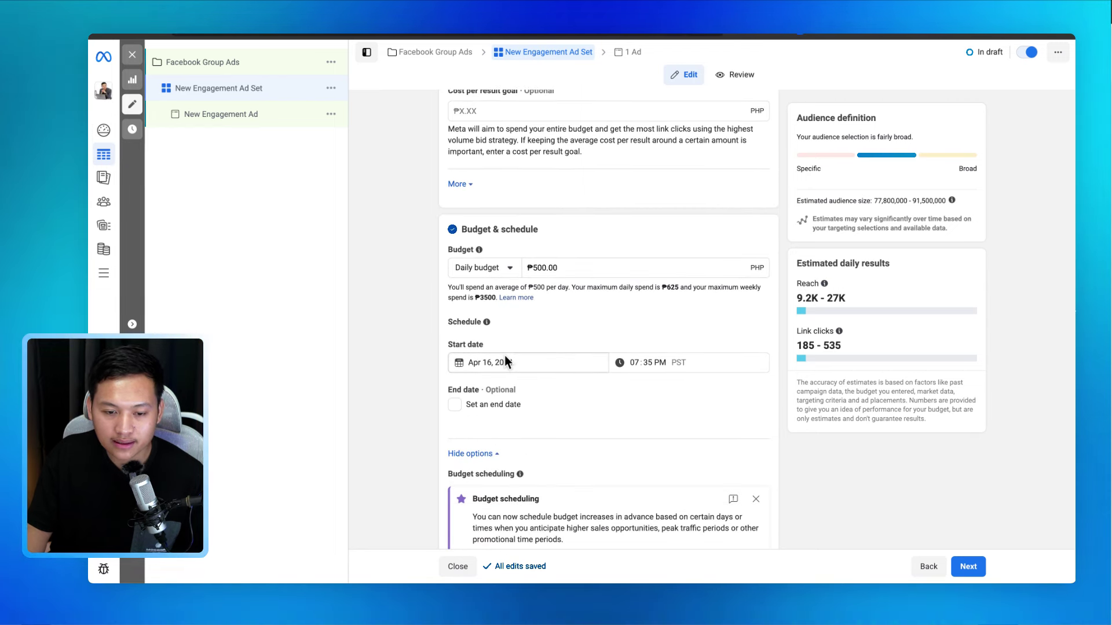
scroll(593, 412, "down", 4)
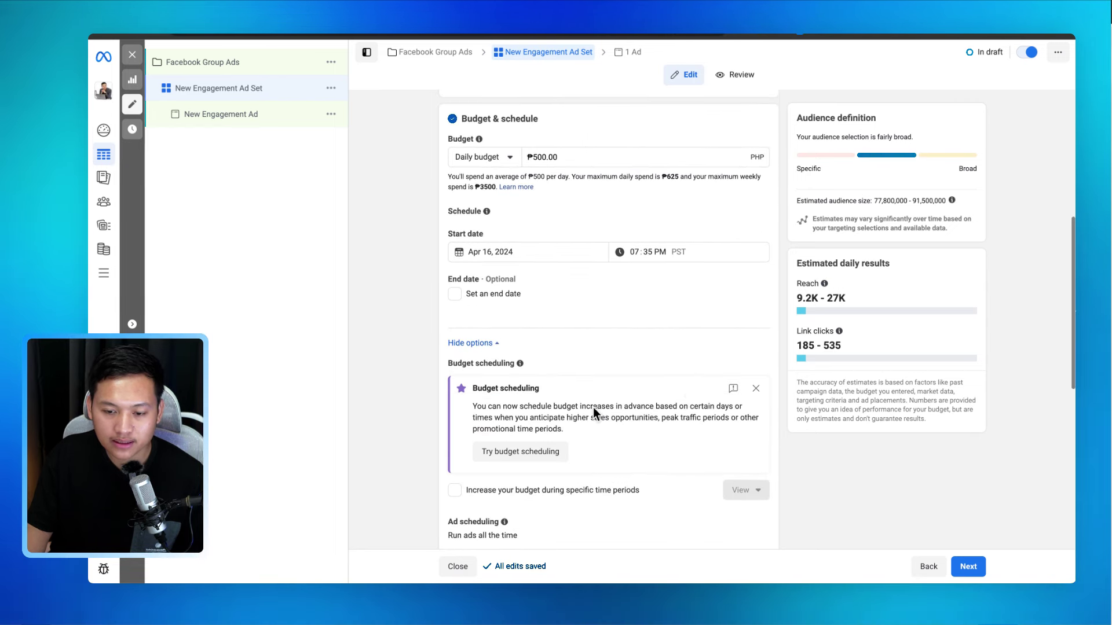
left_click(755, 389)
Change the ad set's audience location from Philippines to the region Asia in the audience controls.
scroll(601, 389, "down", 5)
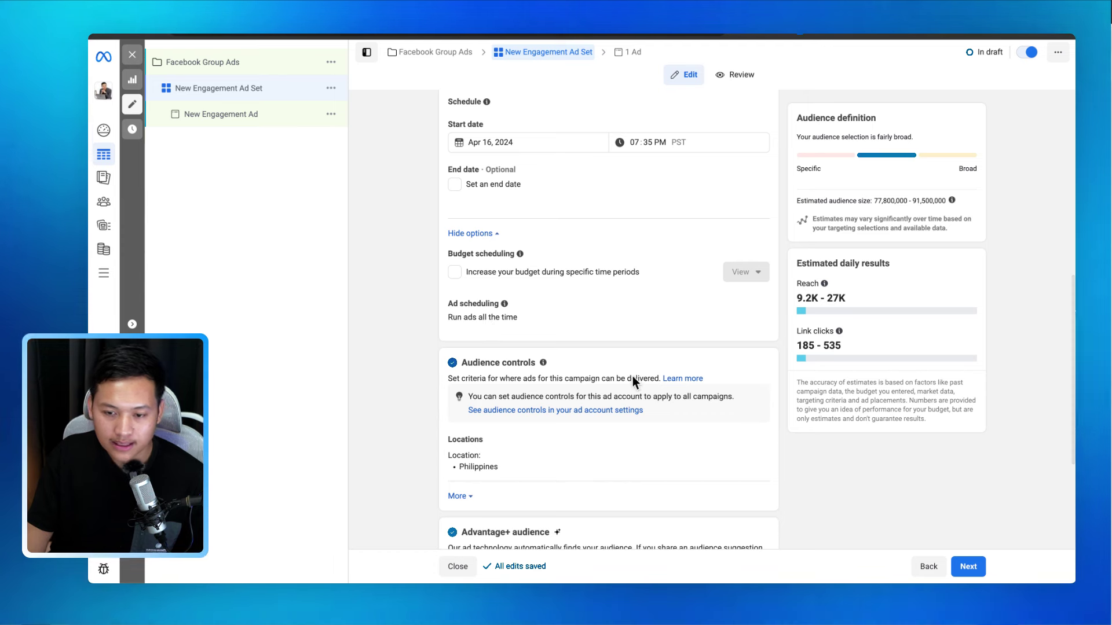
scroll(633, 377, "down", 4)
scroll(540, 348, "down", 2)
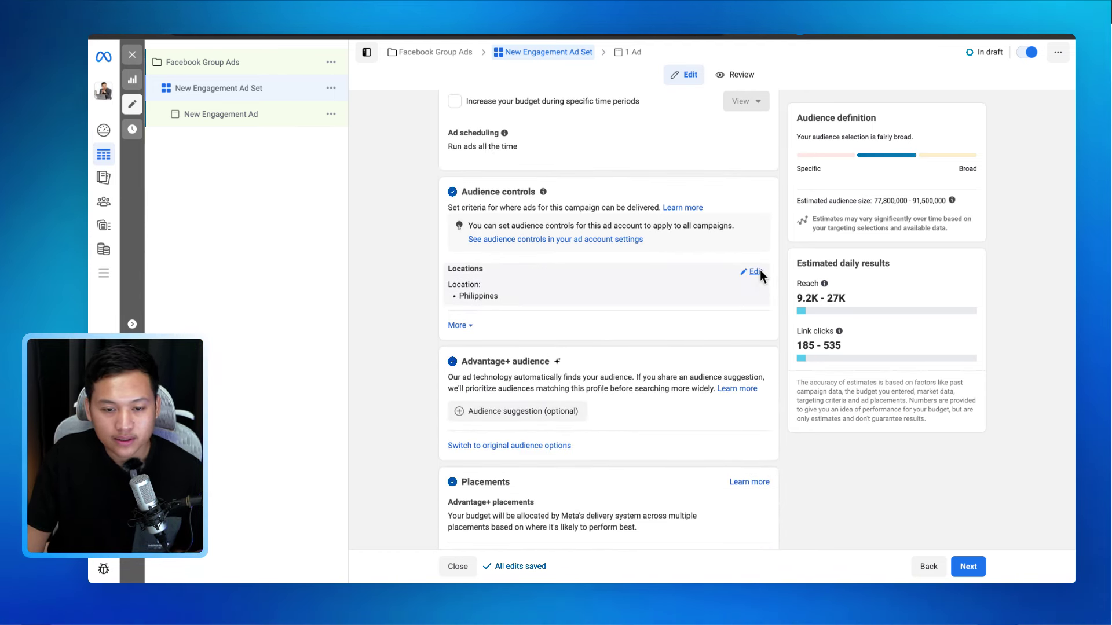
left_click(758, 272)
left_click(548, 356)
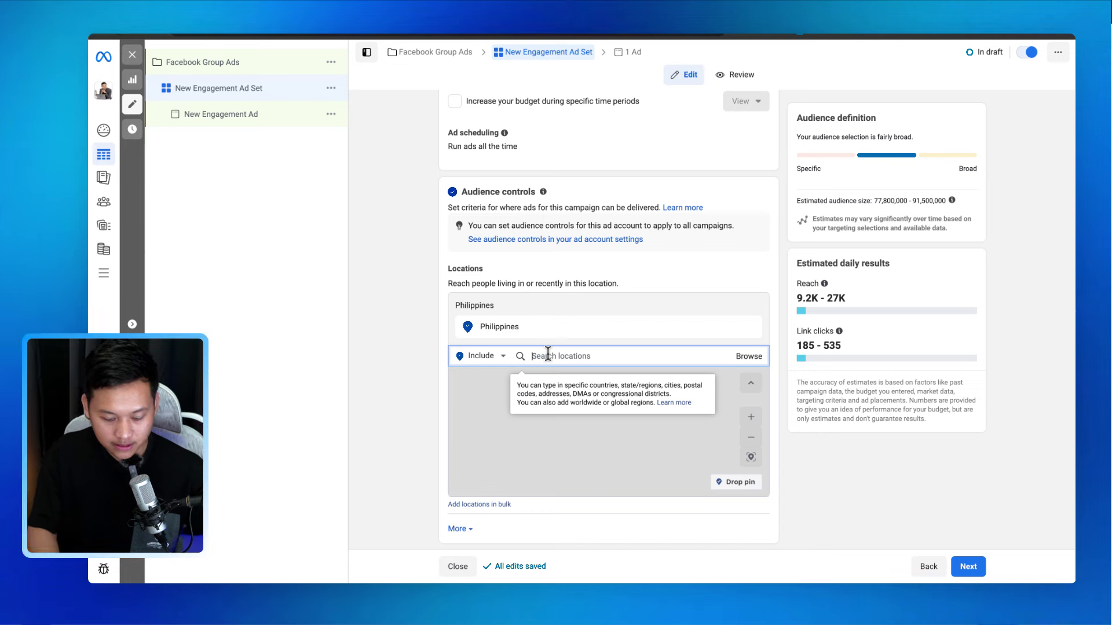
type("asia")
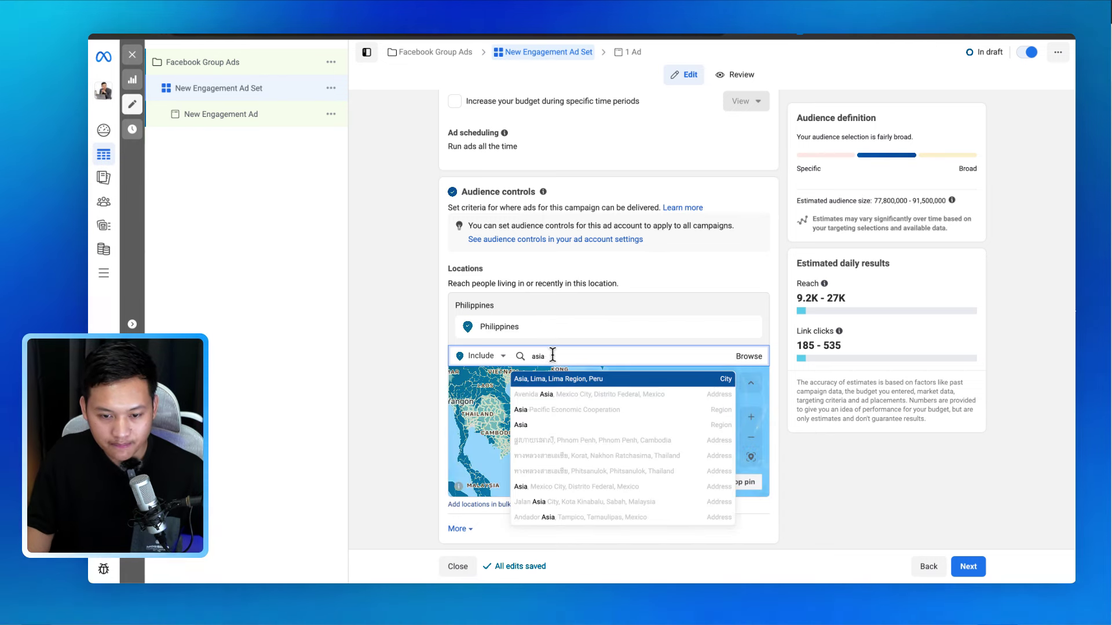
left_click(562, 425)
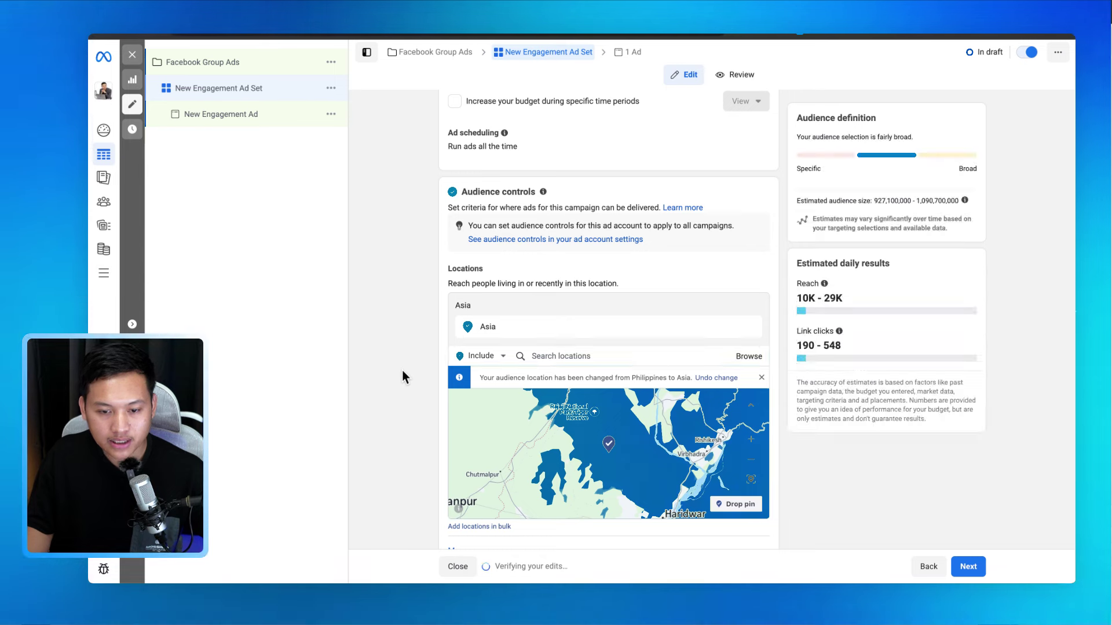
Expand the optional audience suggestion settings for the Advantage+ audience.
scroll(635, 290, "down", 3)
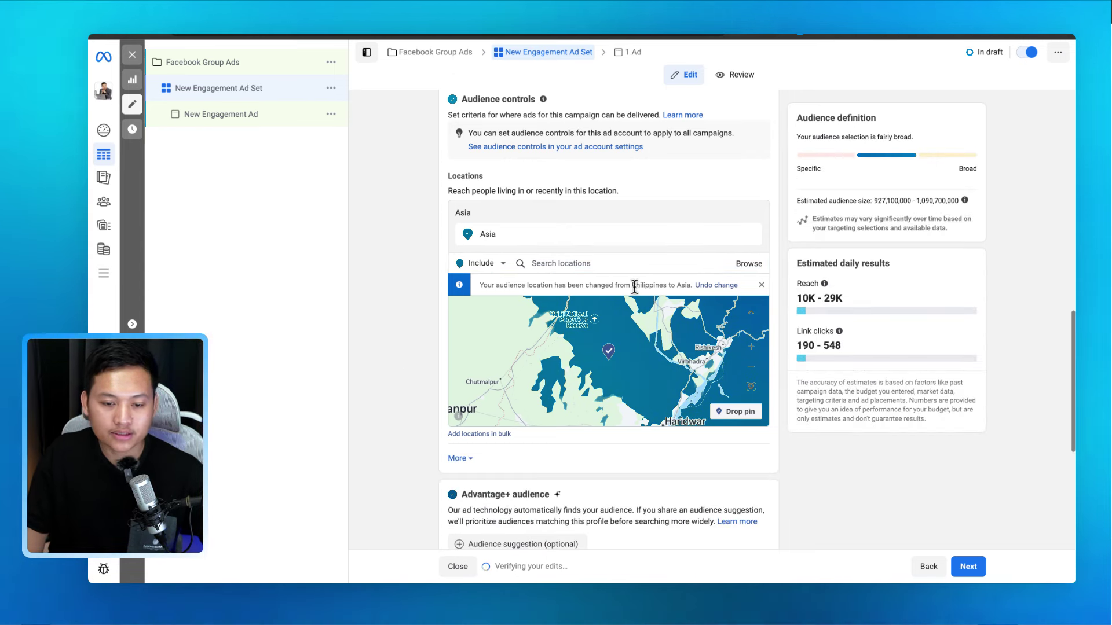
scroll(608, 365, "down", 2)
scroll(595, 475, "down", 3)
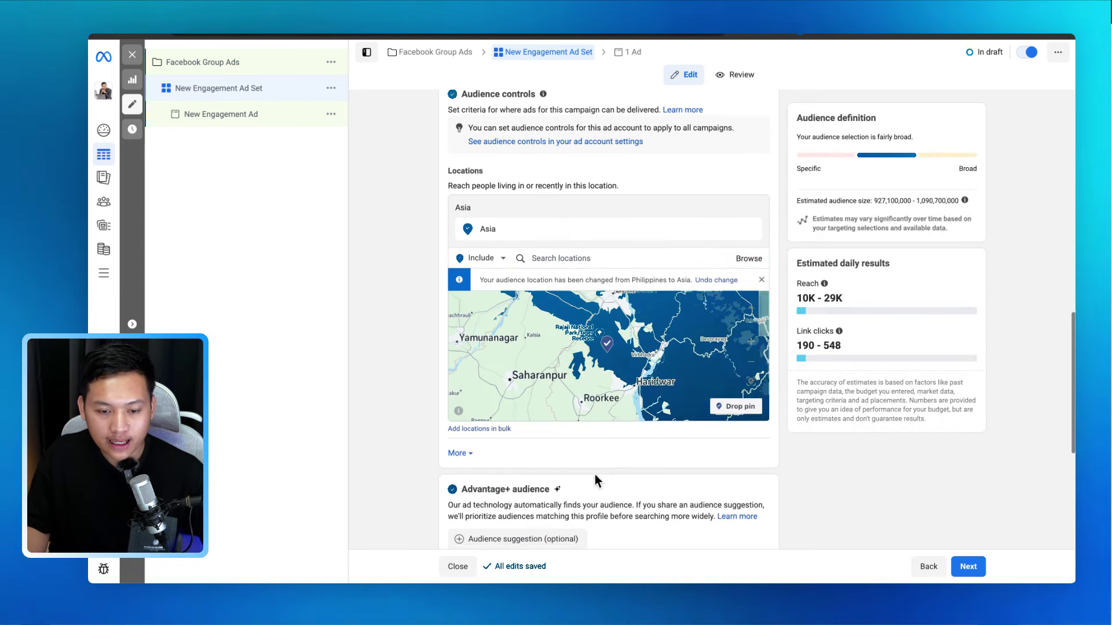
scroll(594, 475, "down", 2)
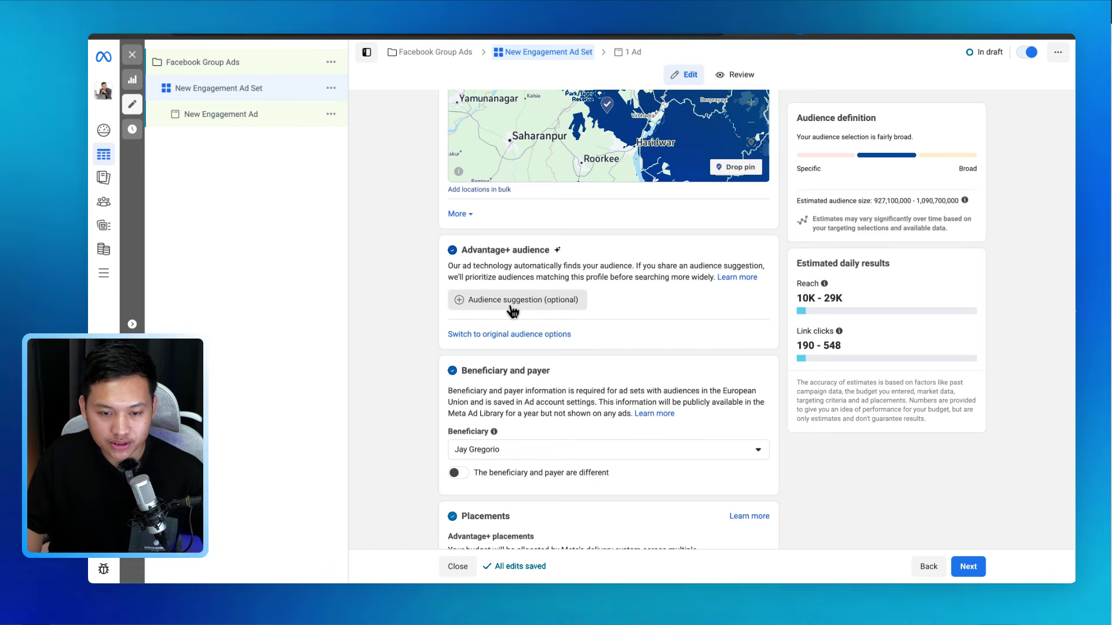
mouse_move(512, 313)
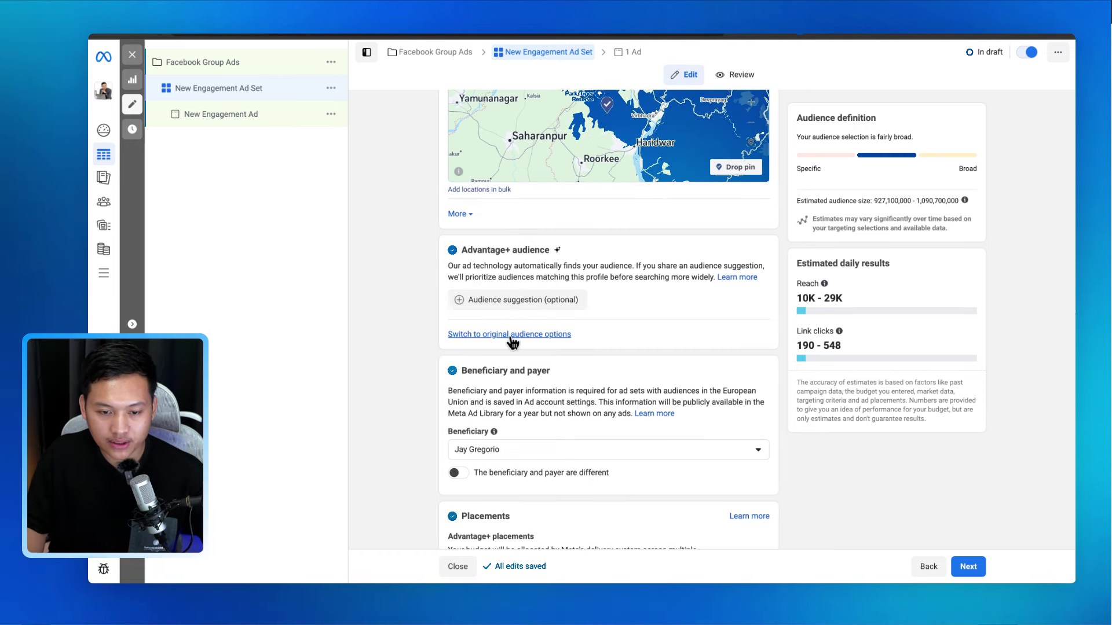
left_click(525, 301)
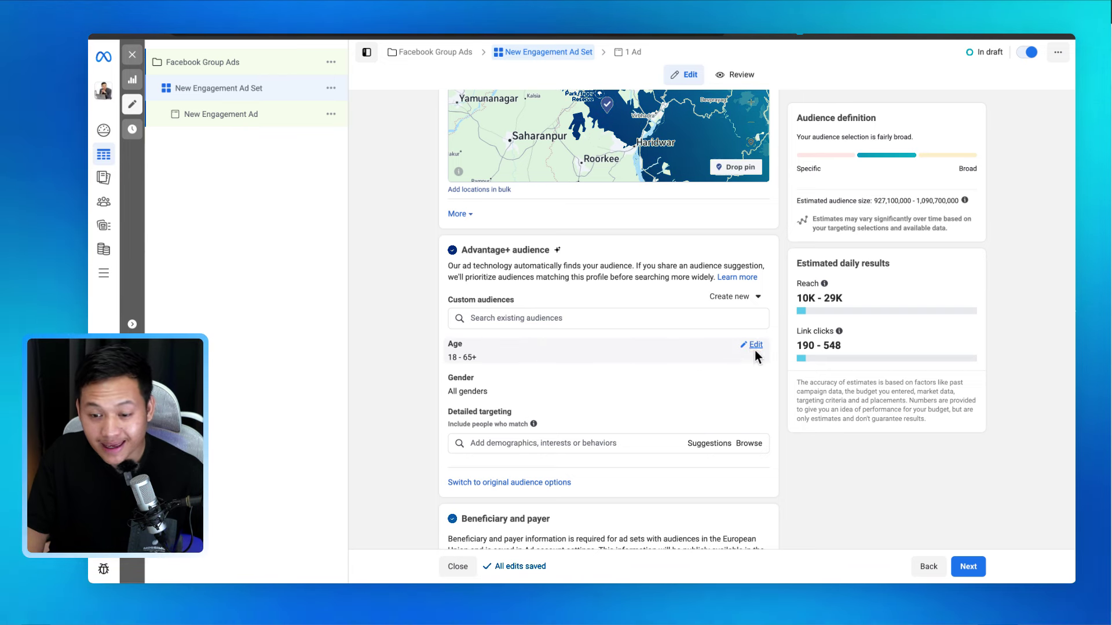
Set the audience age range to 25 through 50.
left_click(754, 347)
left_click(478, 364)
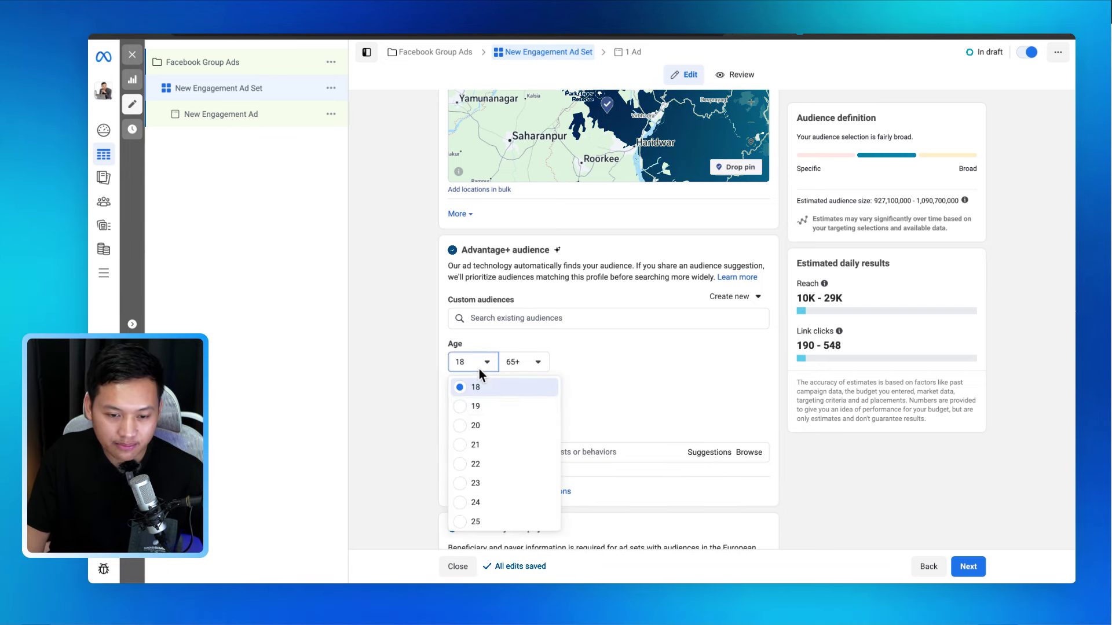
left_click(492, 522)
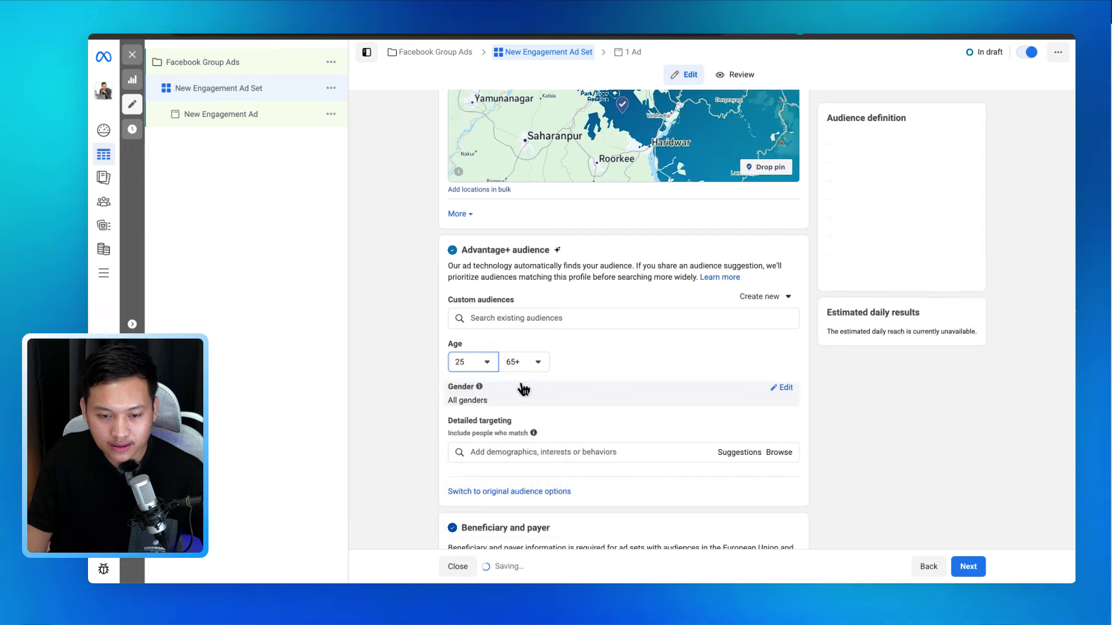
left_click(529, 362)
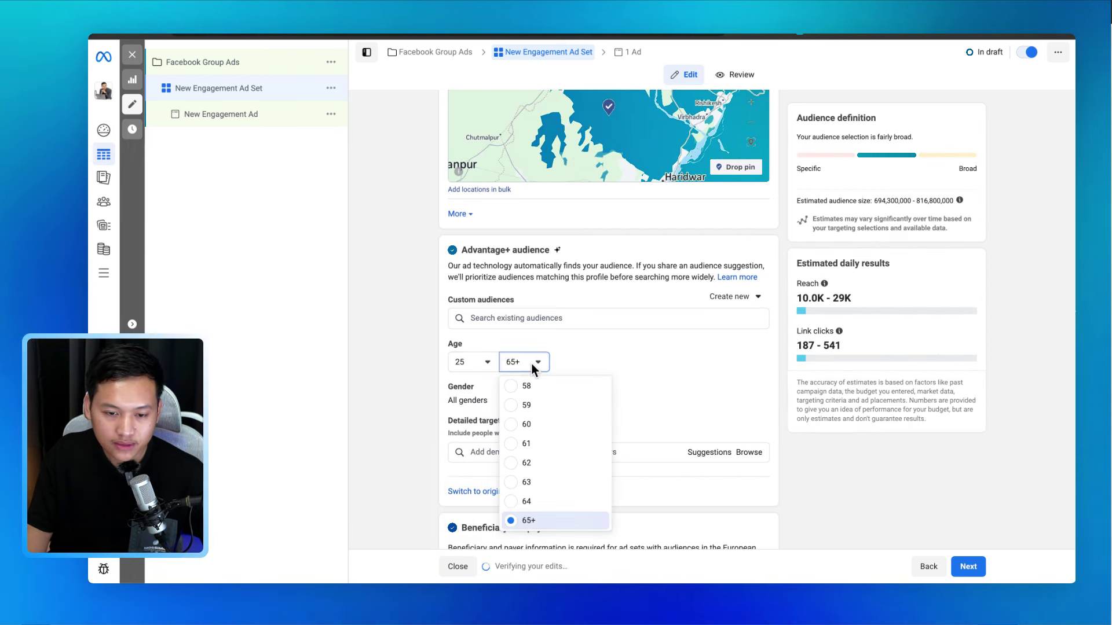
scroll(533, 432, "up", 3)
scroll(536, 432, "down", 1)
scroll(536, 432, "up", 2)
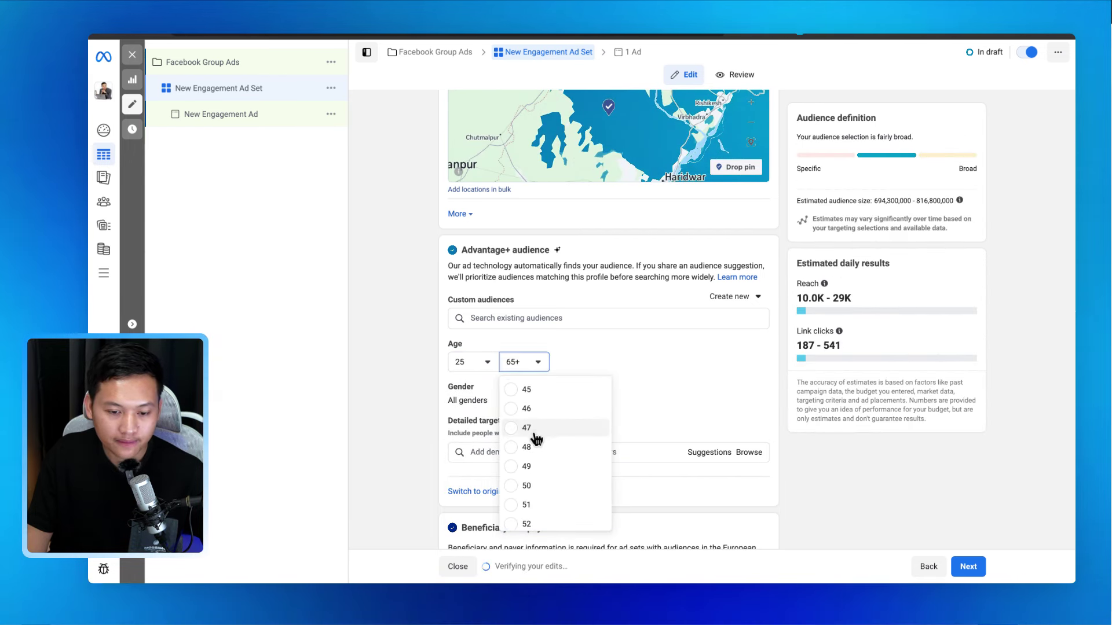
left_click(512, 487)
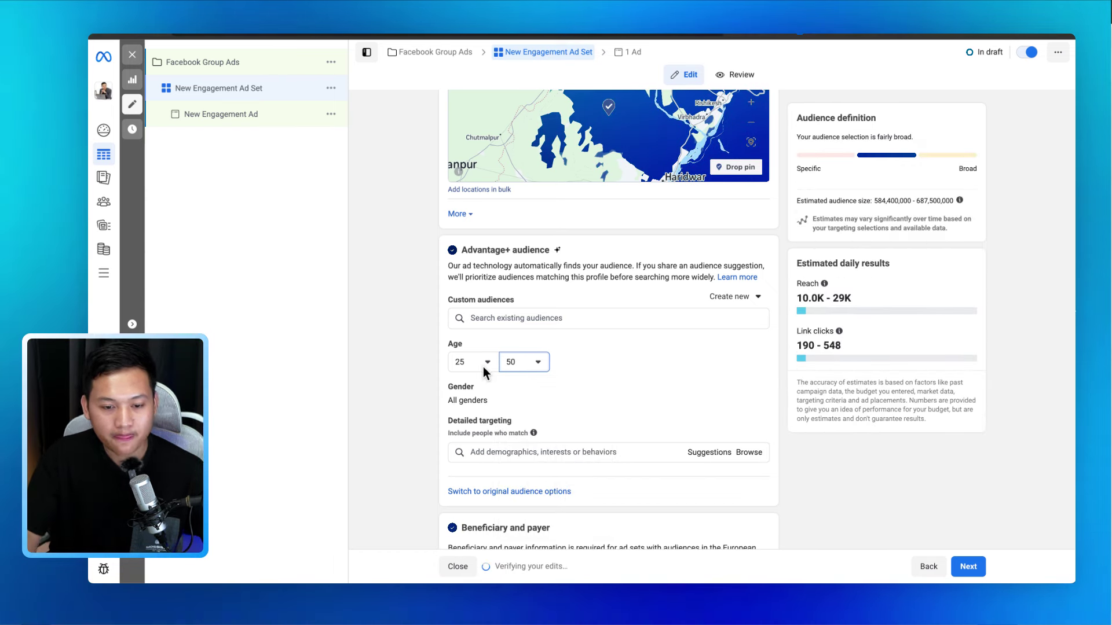
Review the Advantage+ audience, beneficiary and payer, and placement settings of the ad set.
scroll(398, 450, "down", 1)
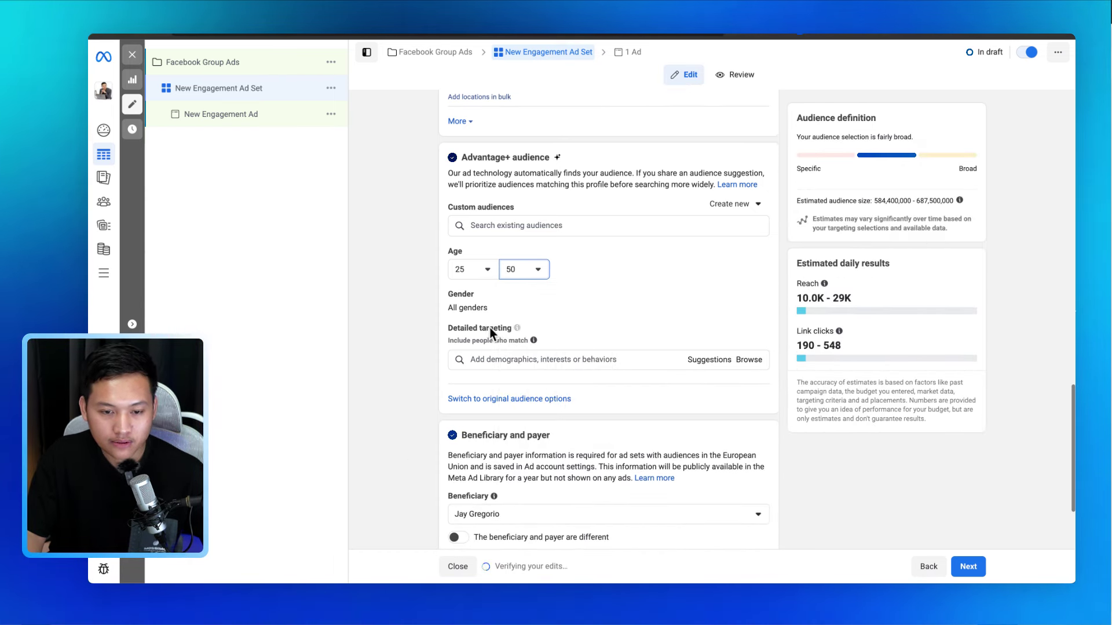
scroll(422, 345, "down", 2)
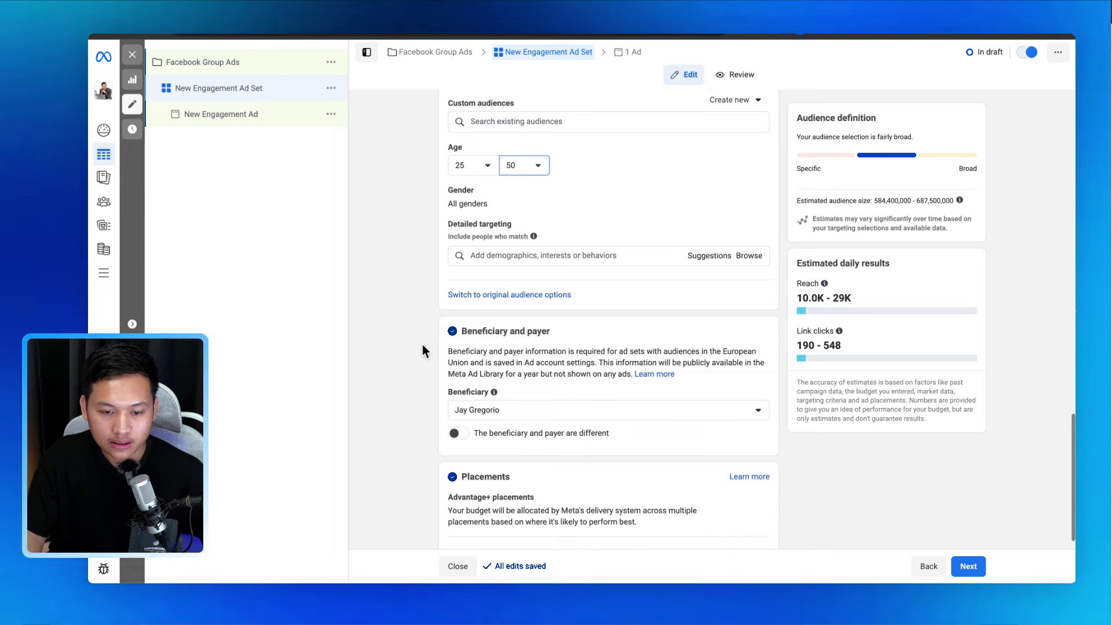
scroll(422, 345, "up", 2)
scroll(422, 345, "up", 2)
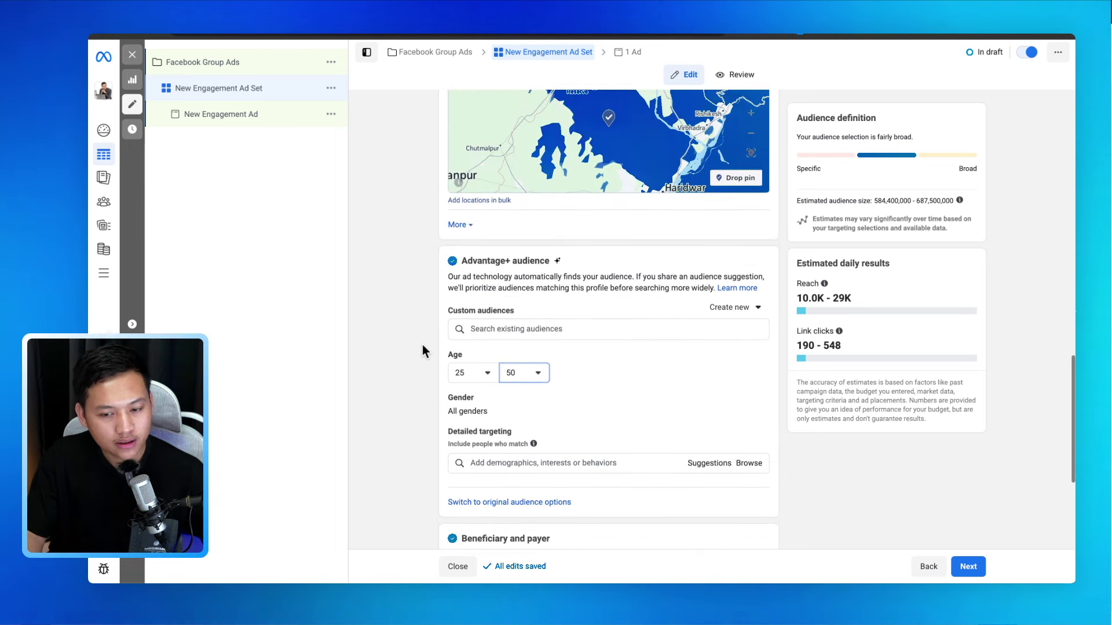
scroll(422, 345, "up", 1)
scroll(423, 345, "down", 3)
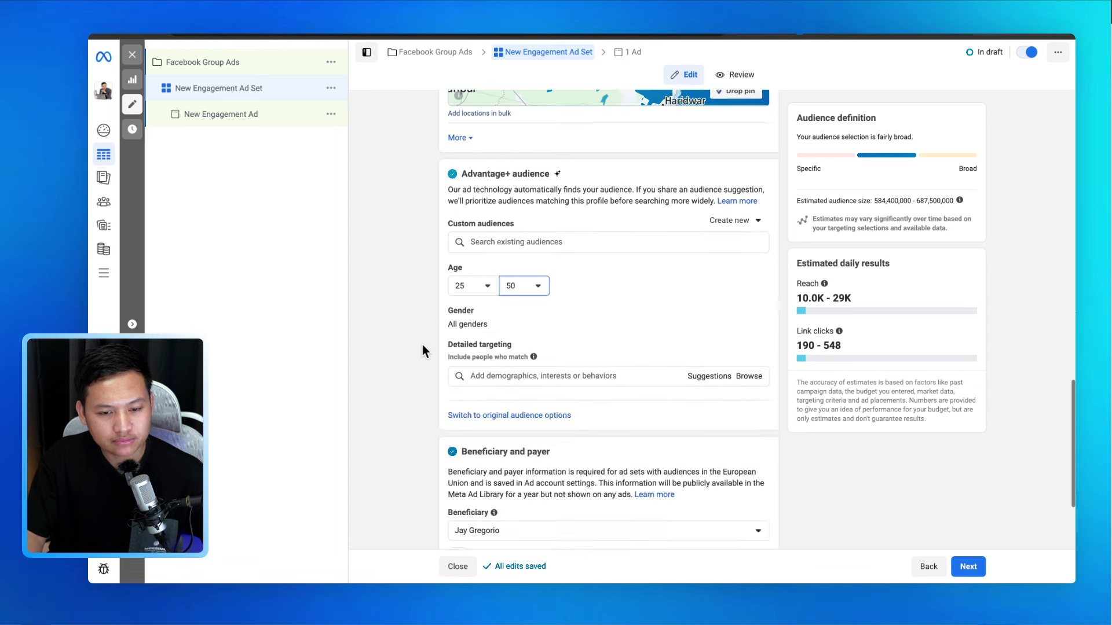
scroll(422, 345, "down", 2)
scroll(422, 350, "down", 1)
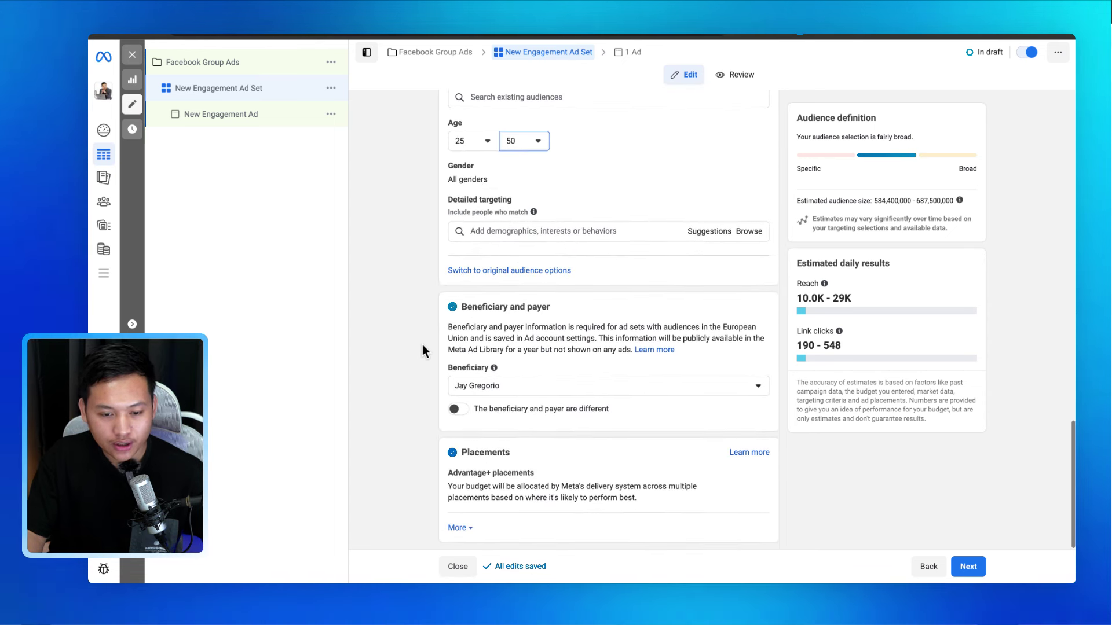
scroll(422, 345, "up", 1)
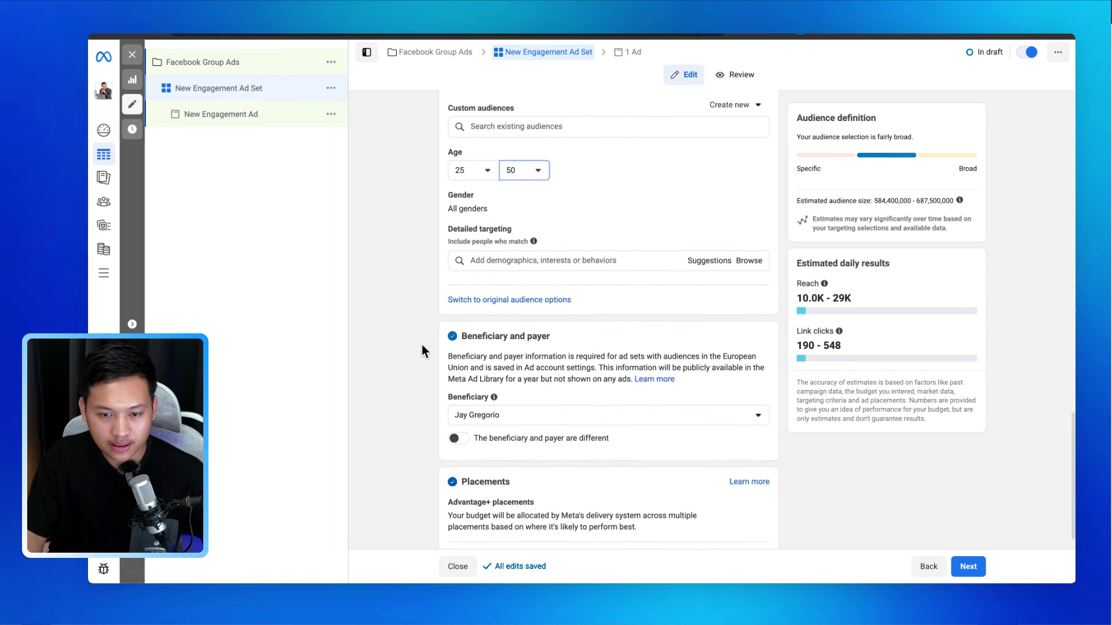
Switch the ad set from Advantage+ audience to the original audience options.
left_click(497, 305)
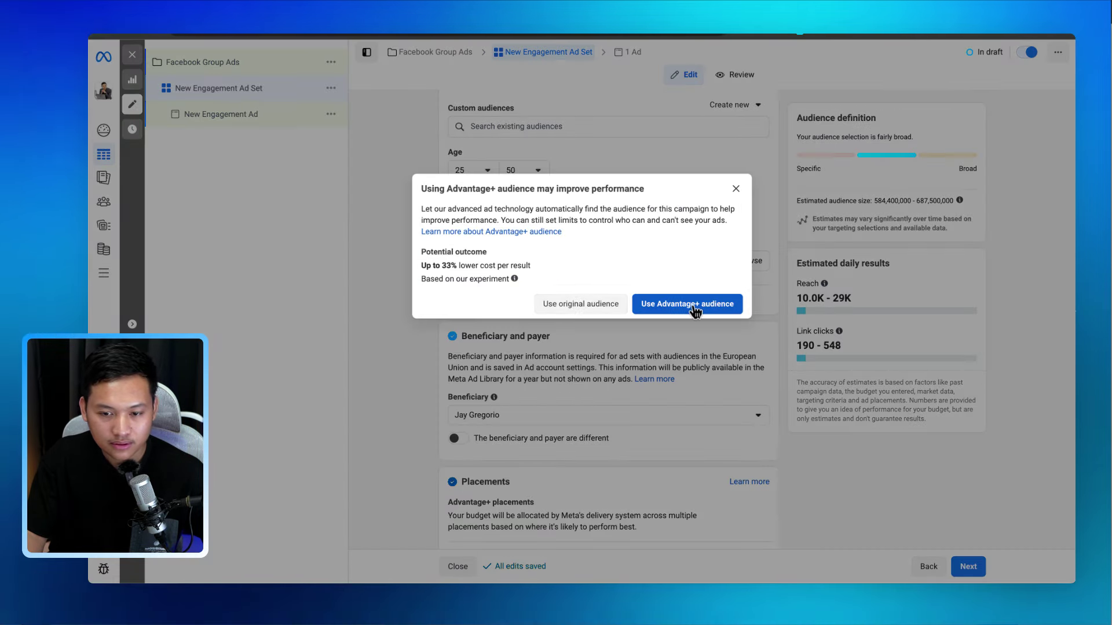
left_click(582, 305)
Restrict the audience languages to Filipino.
scroll(585, 310, "down", 3)
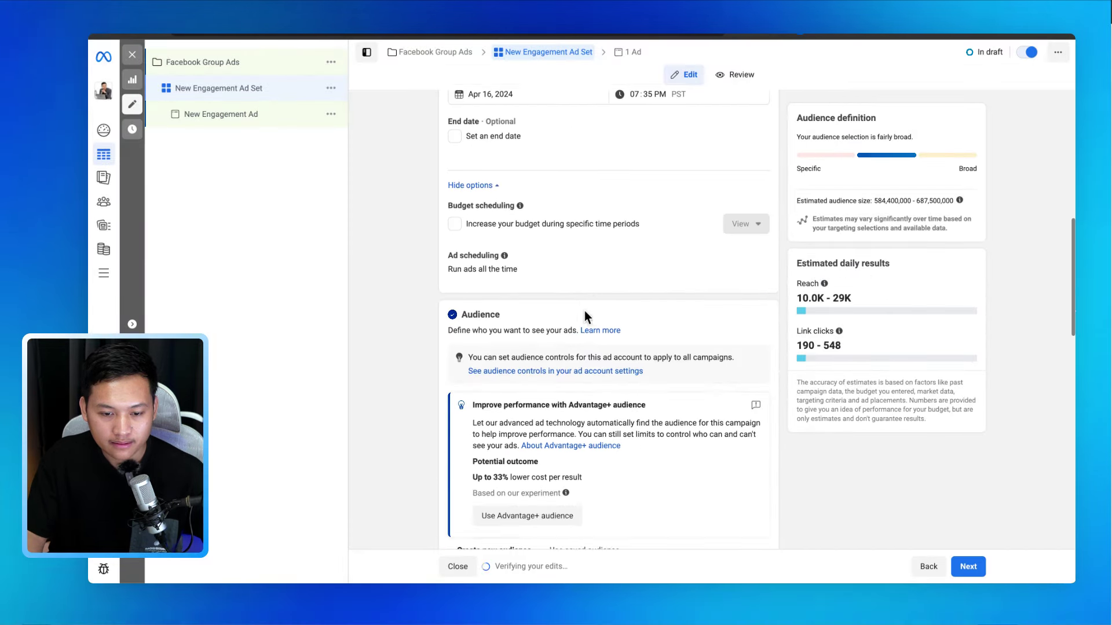
scroll(585, 311, "down", 6)
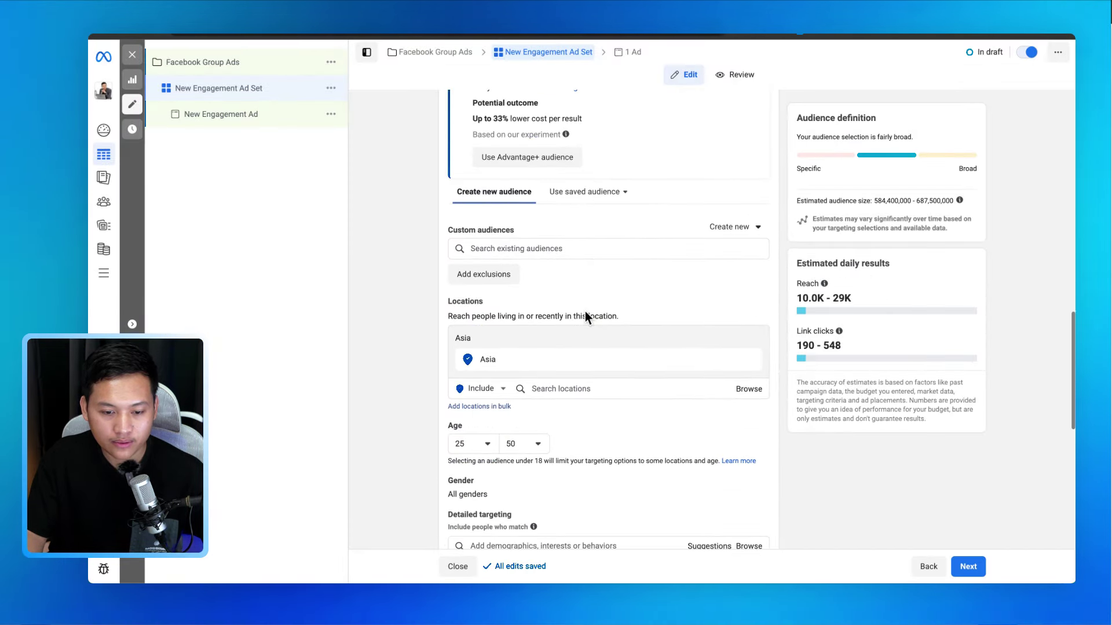
scroll(585, 311, "down", 3)
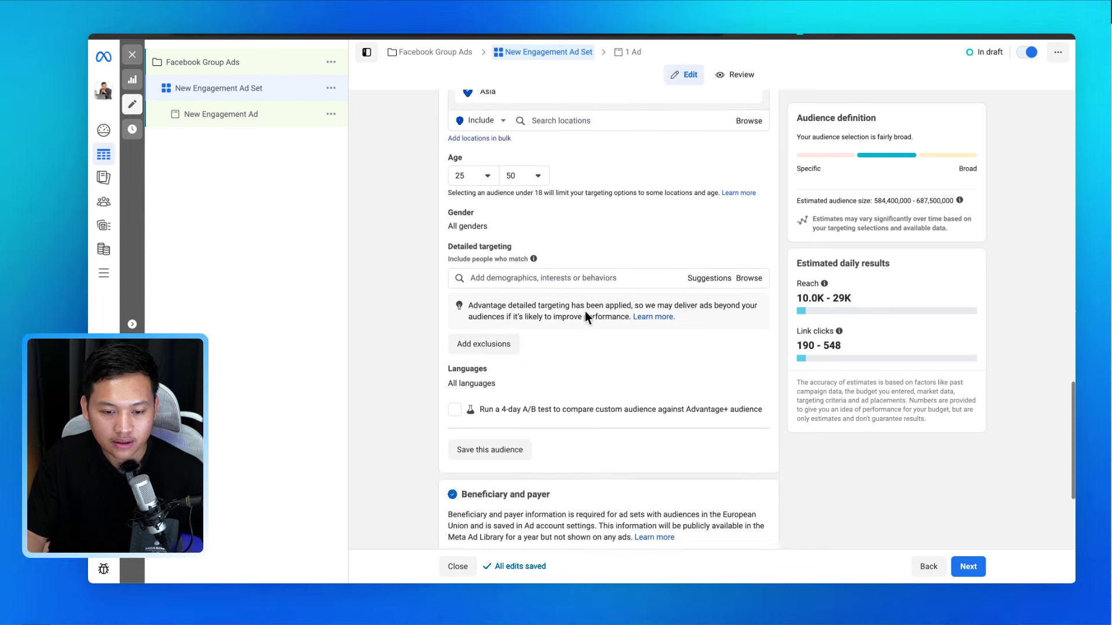
left_click(755, 371)
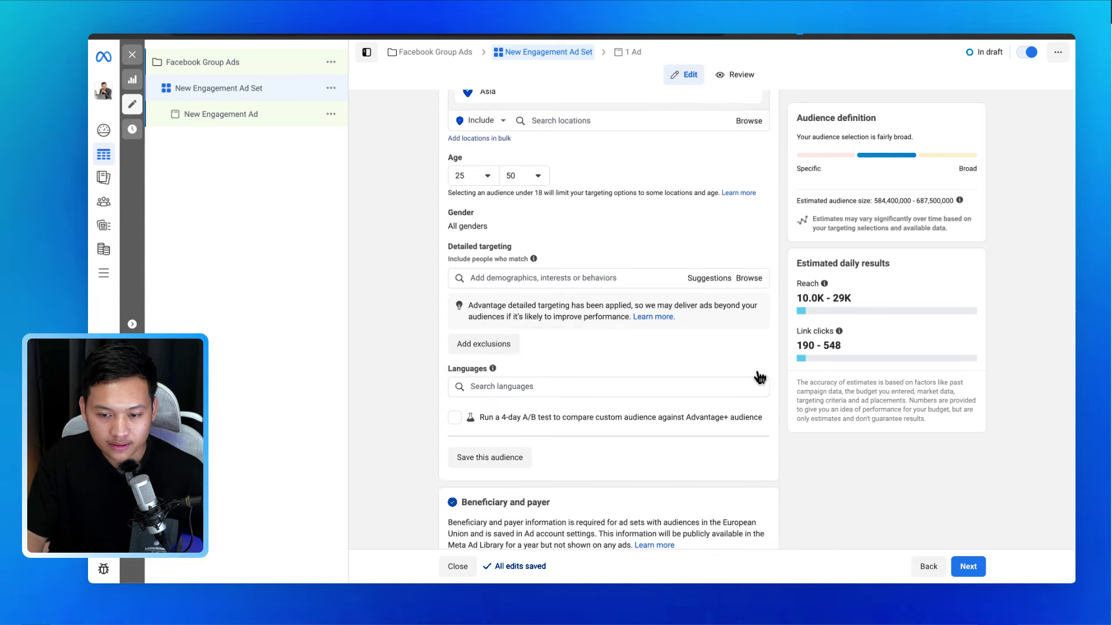
left_click(572, 393)
type("fili")
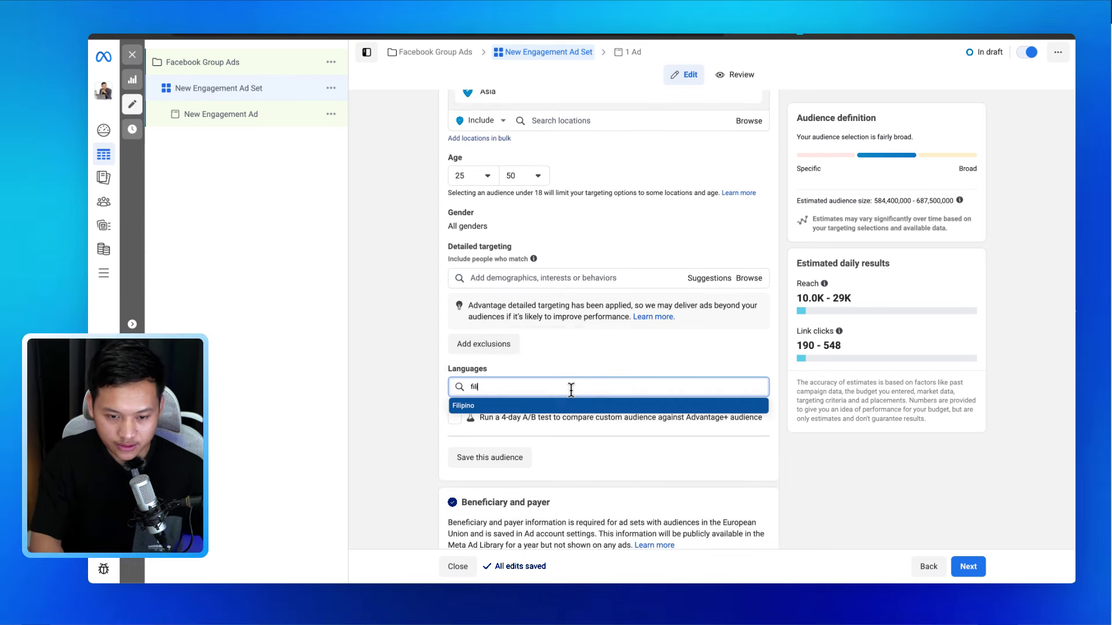
left_click(543, 407)
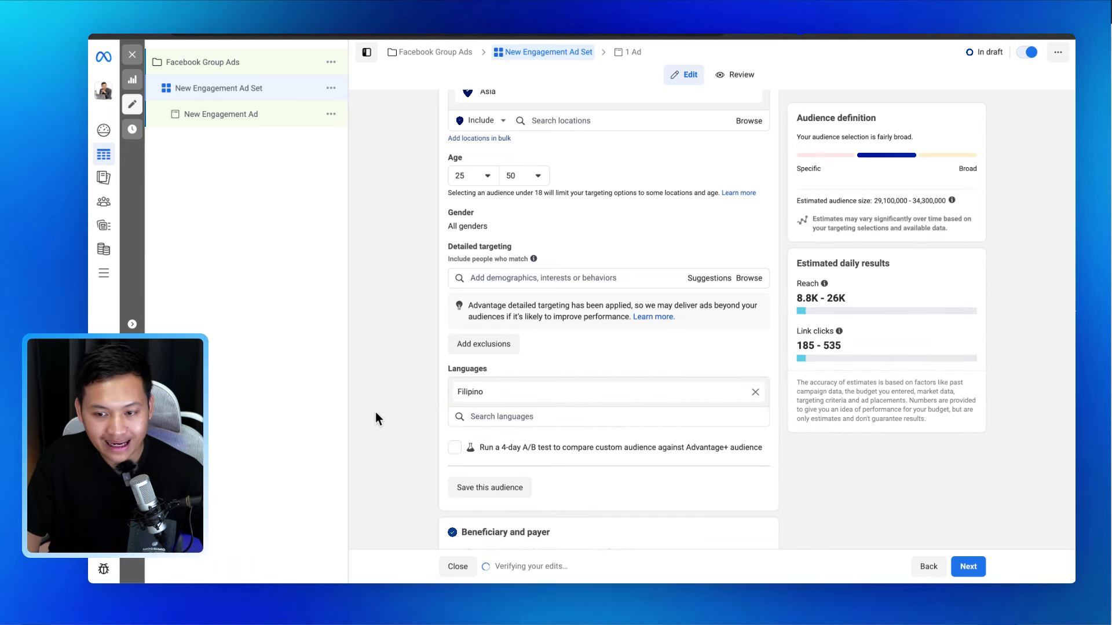
Search the detailed targeting options for "paid advertising" and "paid ads".
scroll(376, 412, "up", 1)
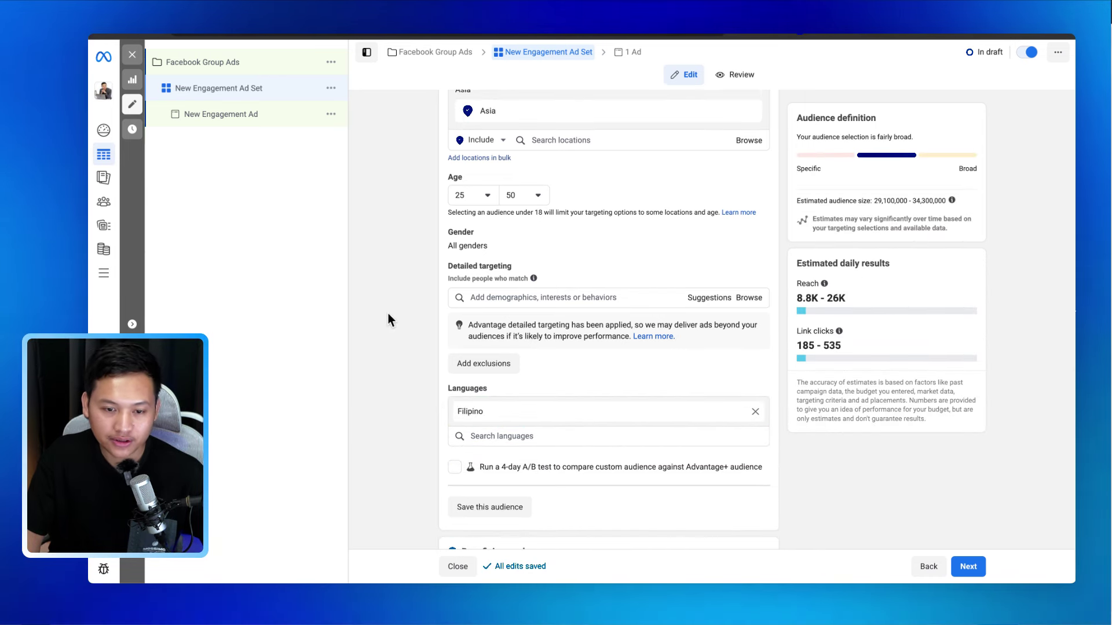
scroll(388, 314, "up", 2)
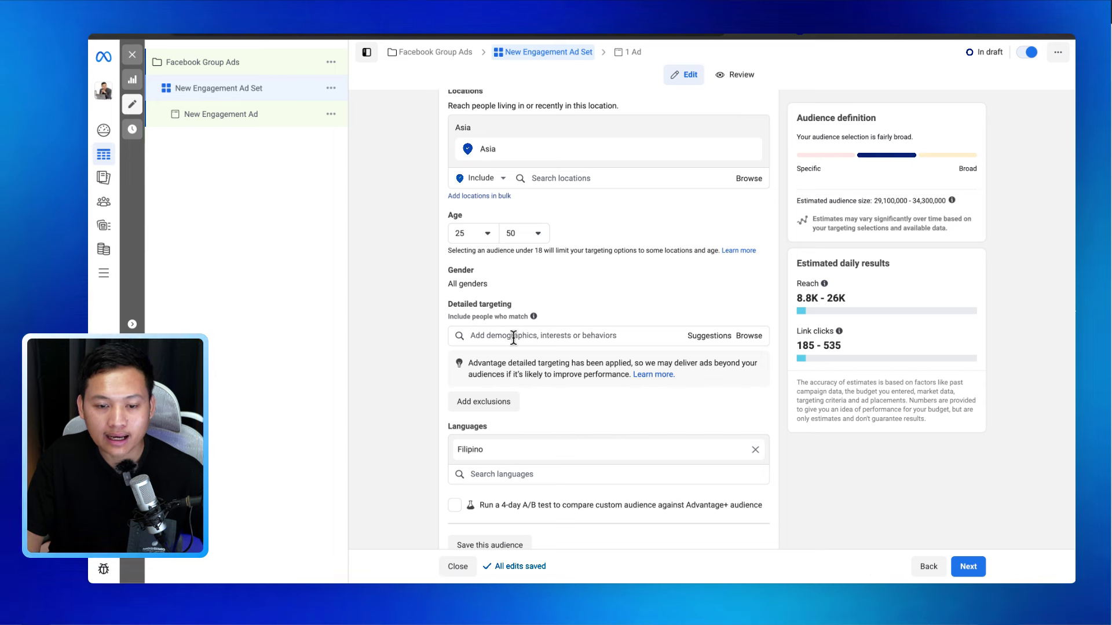
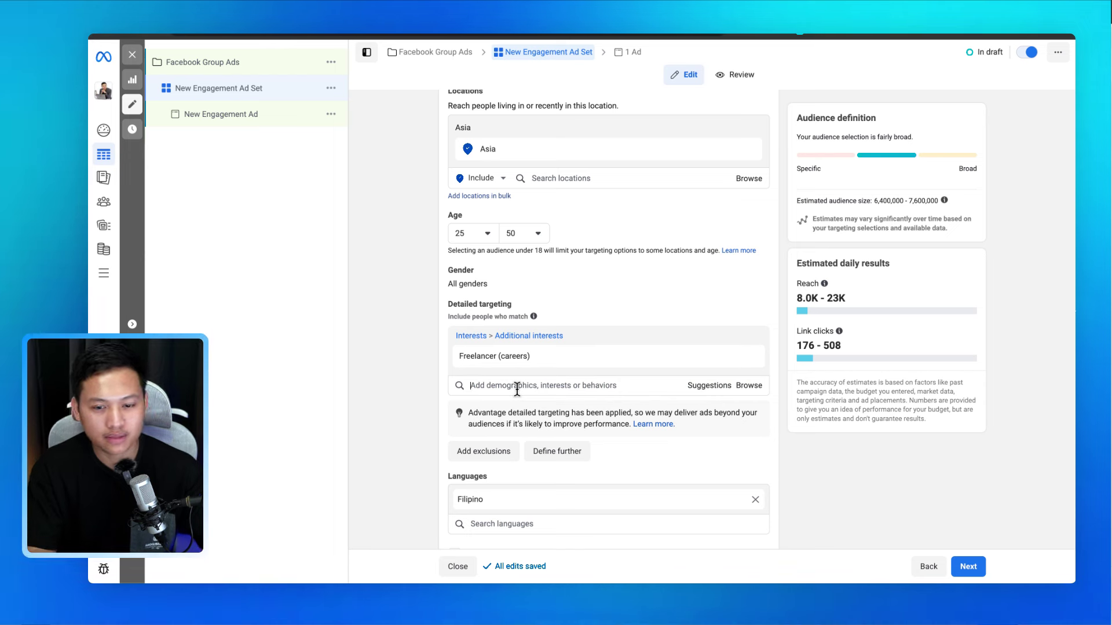
type("paid")
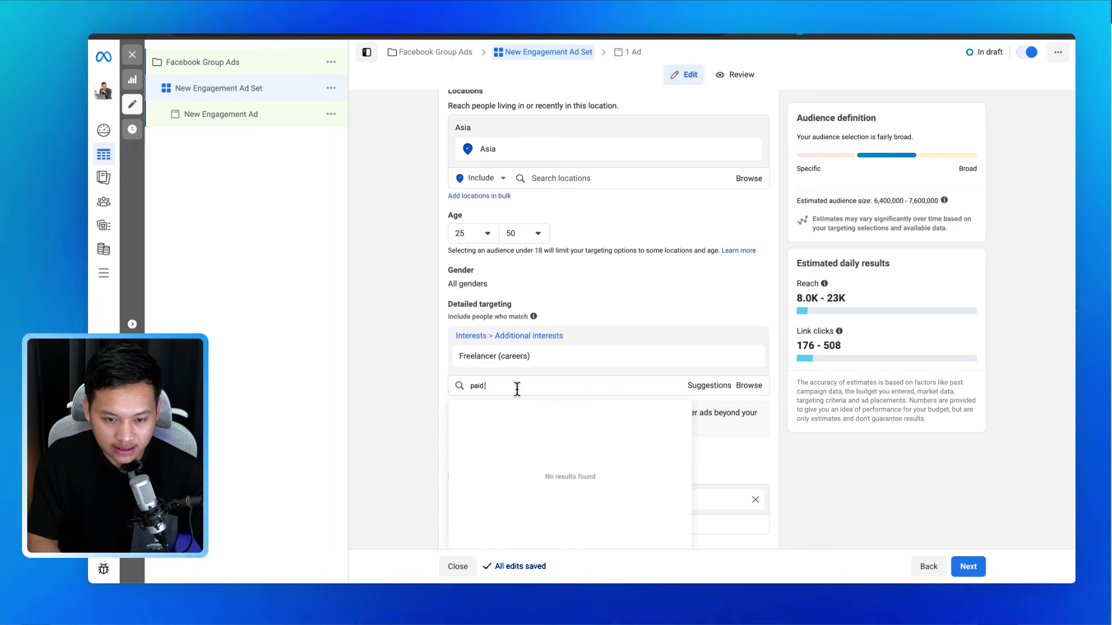
type(" advertising")
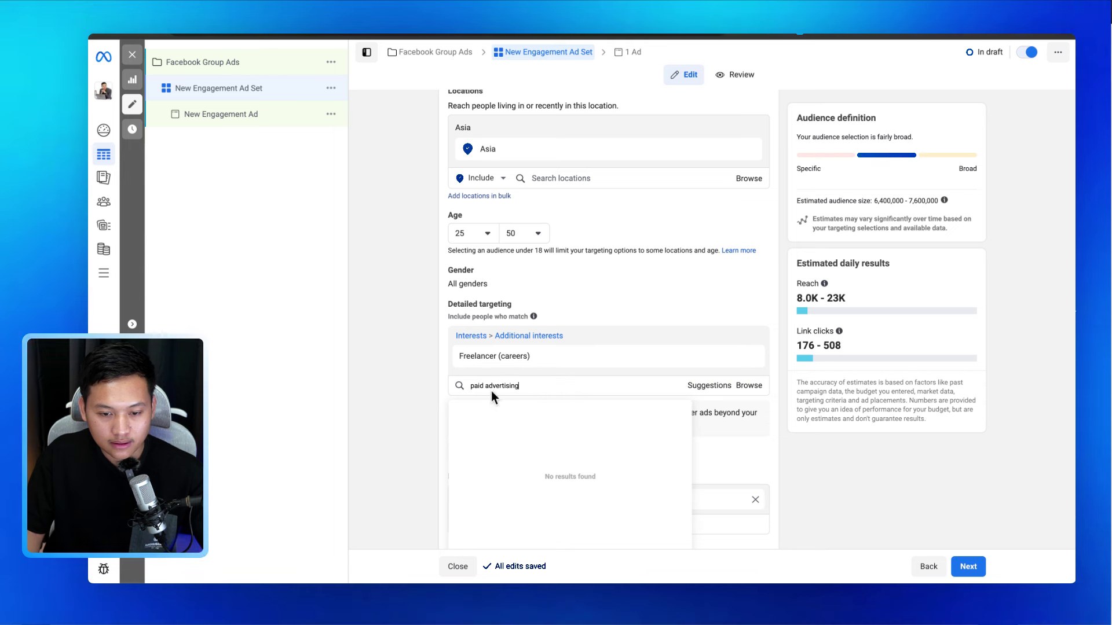
triple_click(585, 387)
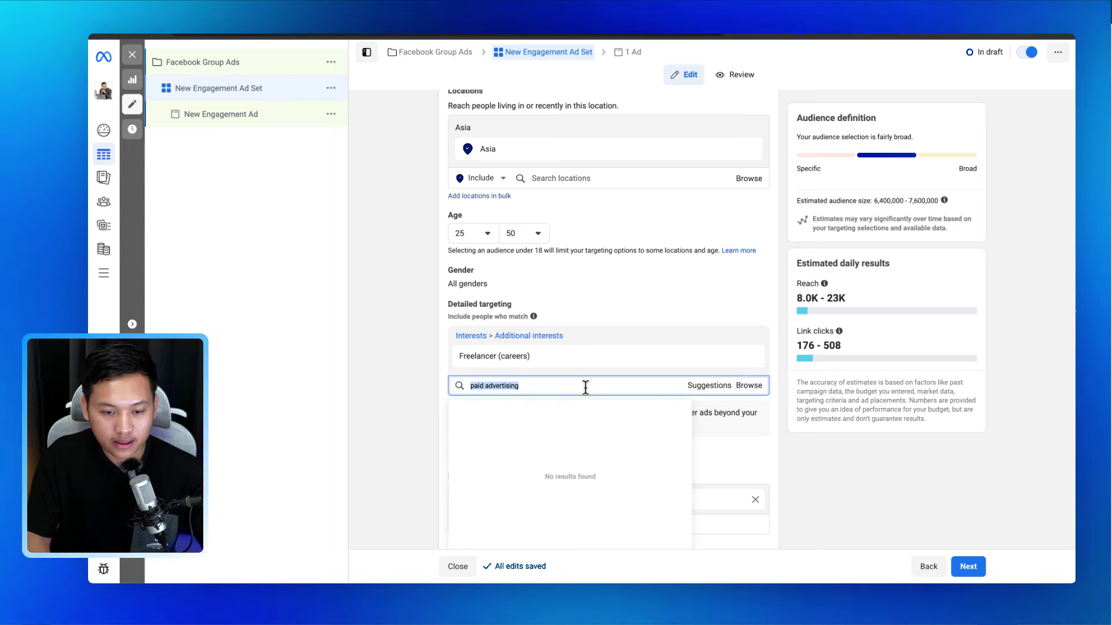
type("paid")
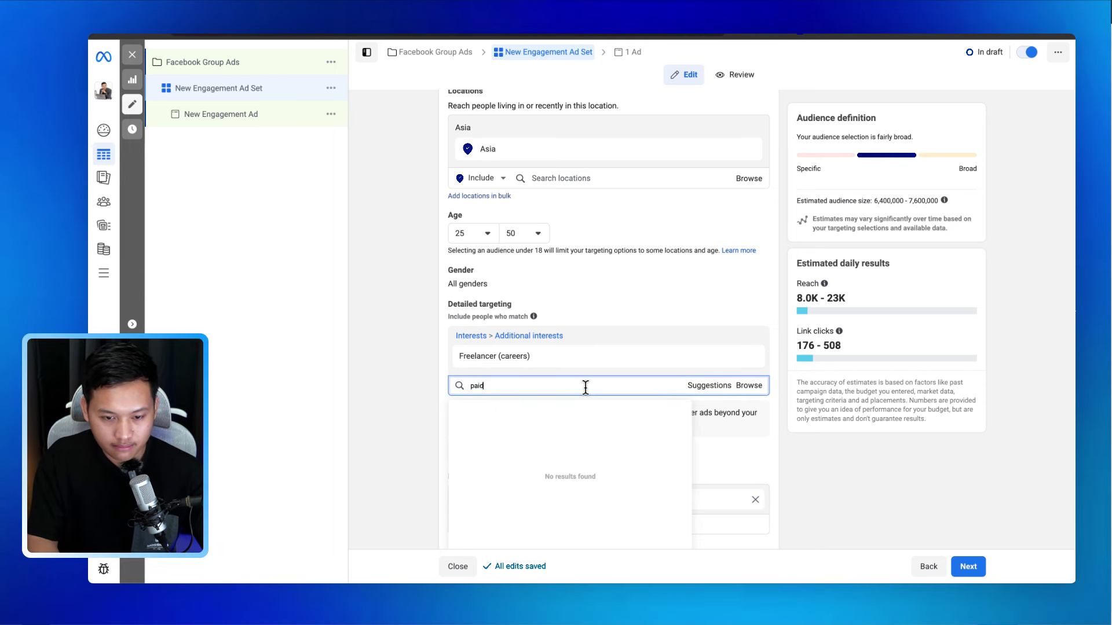
type(" a")
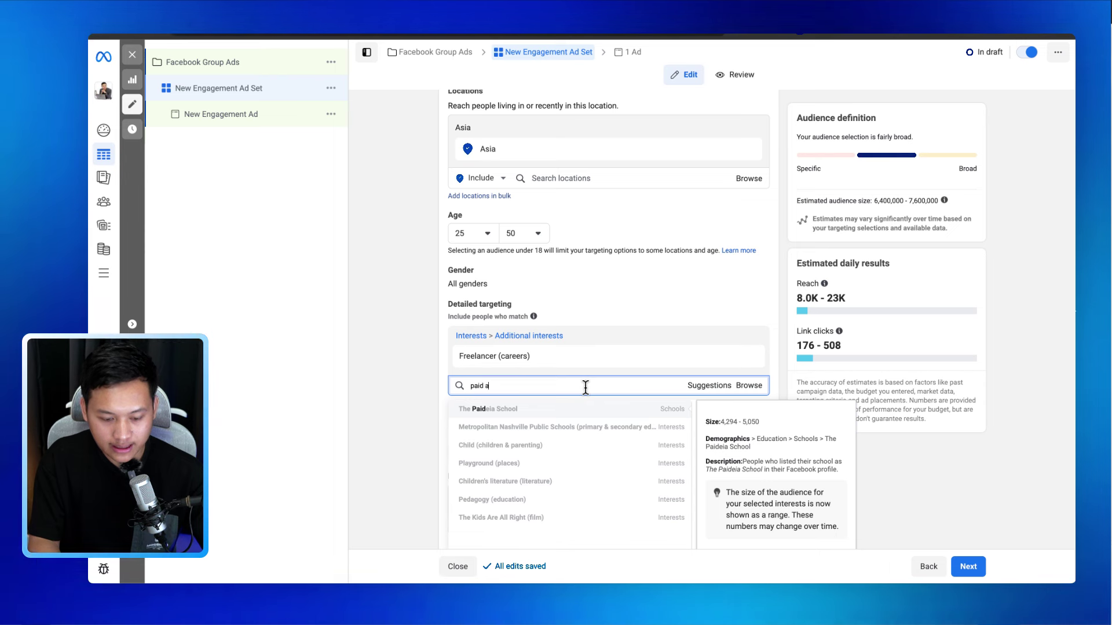
type("ds")
triple_click(586, 387)
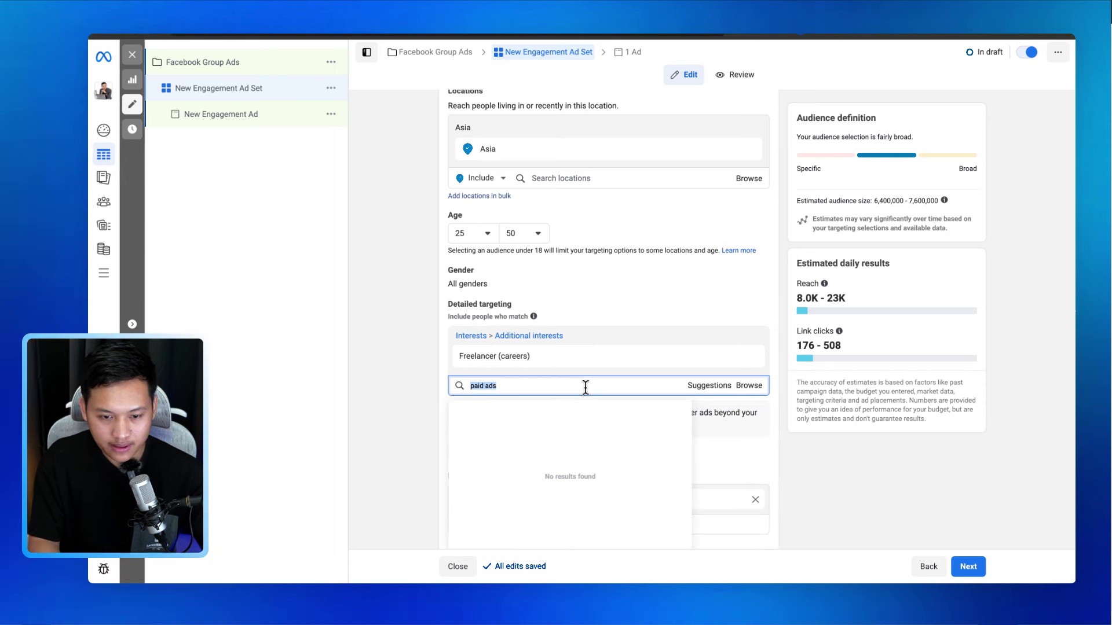
Search for "advertisement" and add the Advertising (marketing) interest to the detailed targeting.
type("advertise")
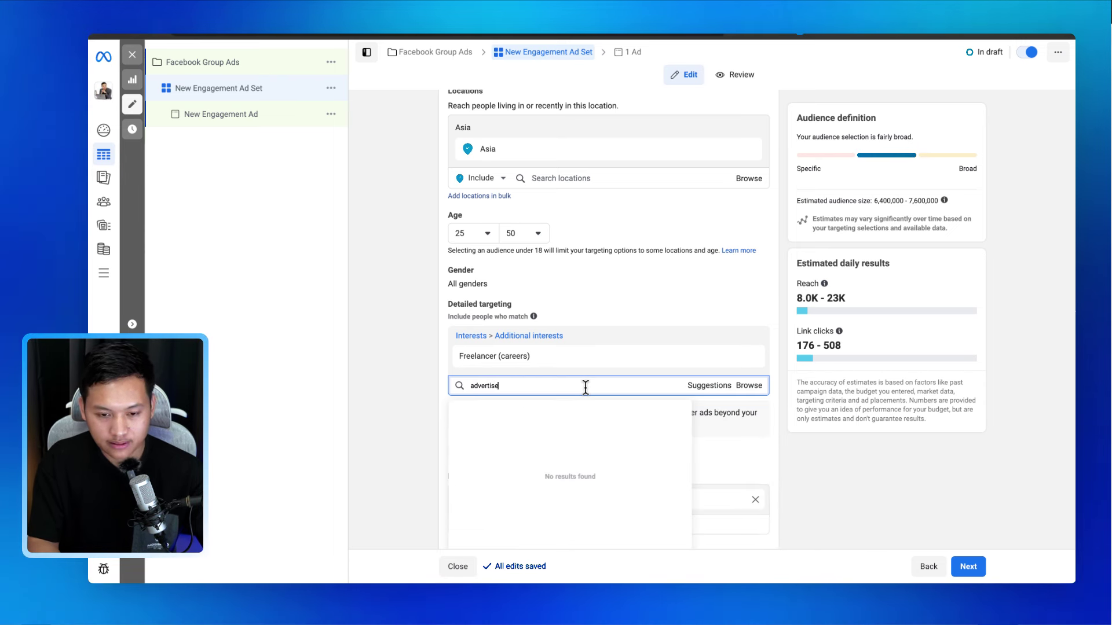
type("ment")
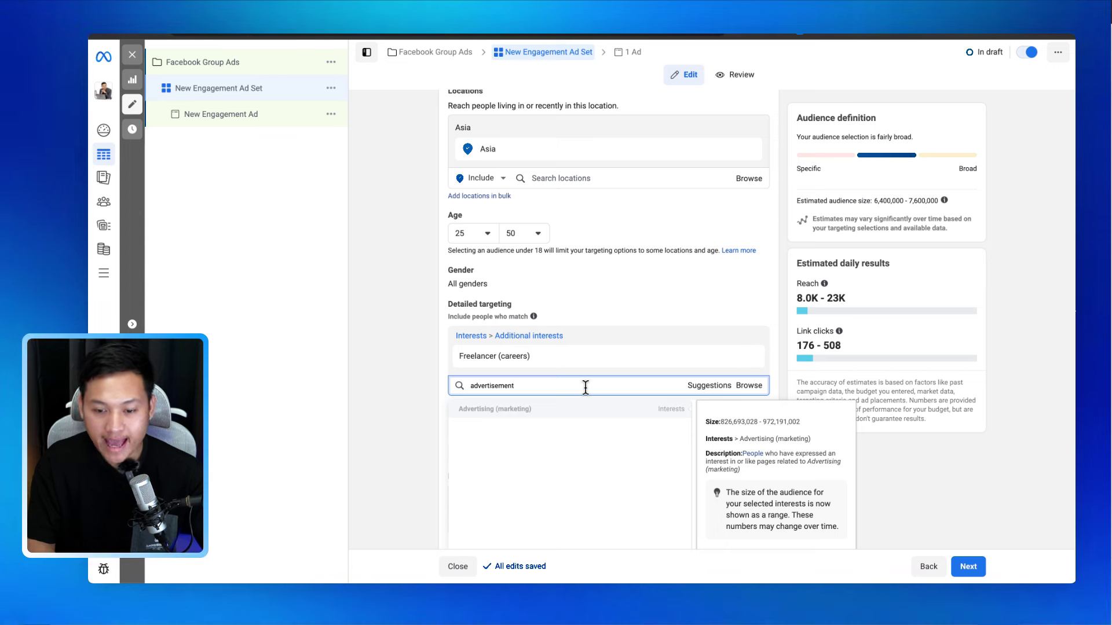
left_click(577, 410)
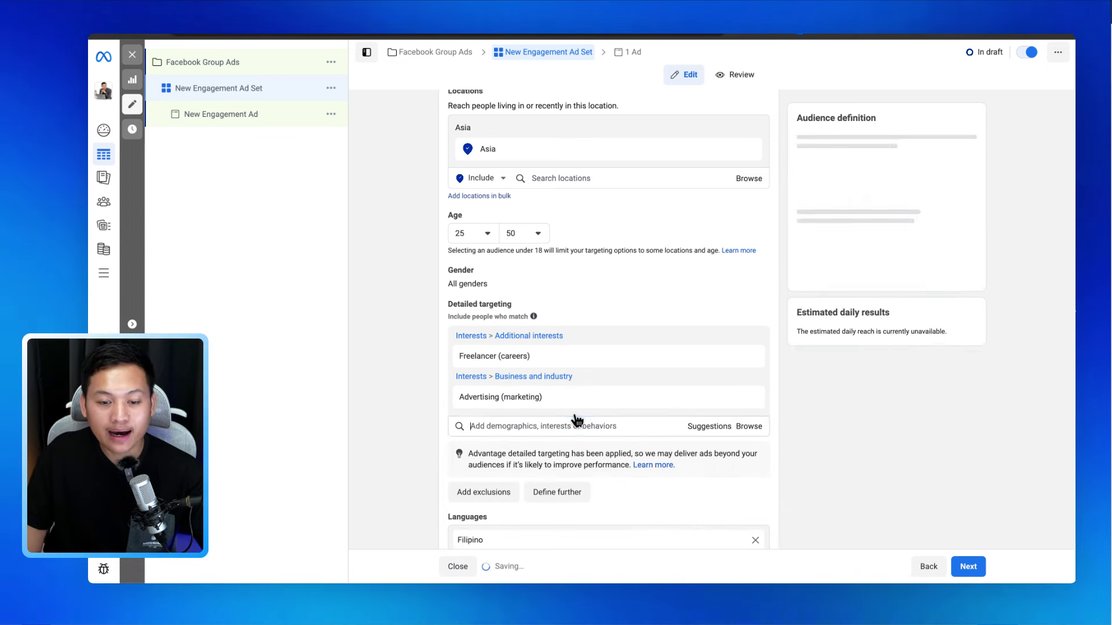
left_click(376, 411)
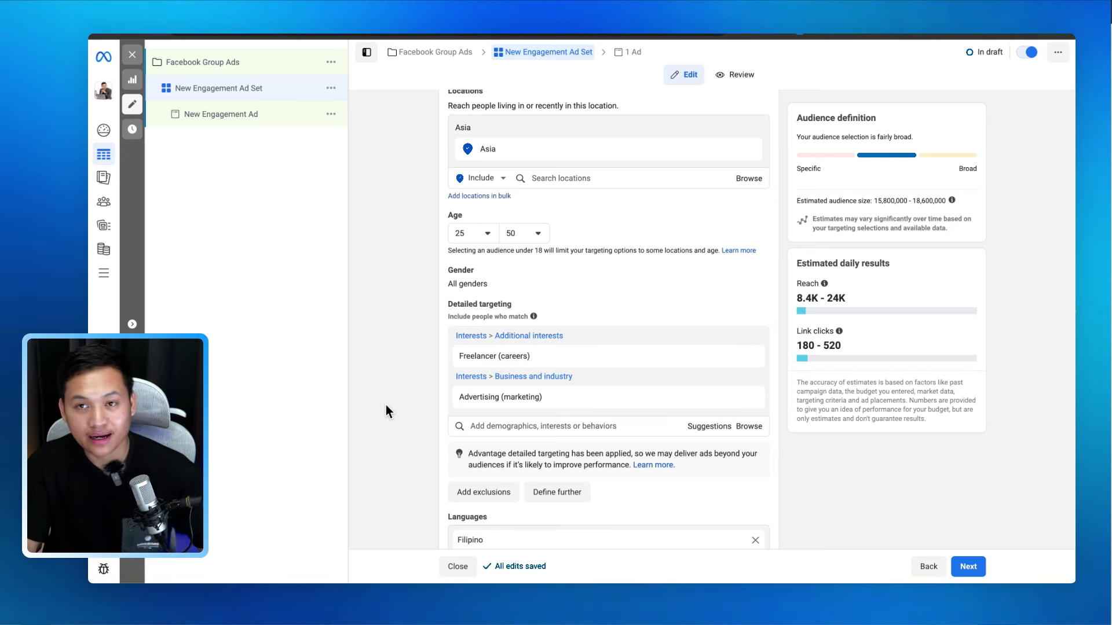
Search for "page admin" and add the Facebook Page admins behavior to the detailed targeting.
left_click(523, 427)
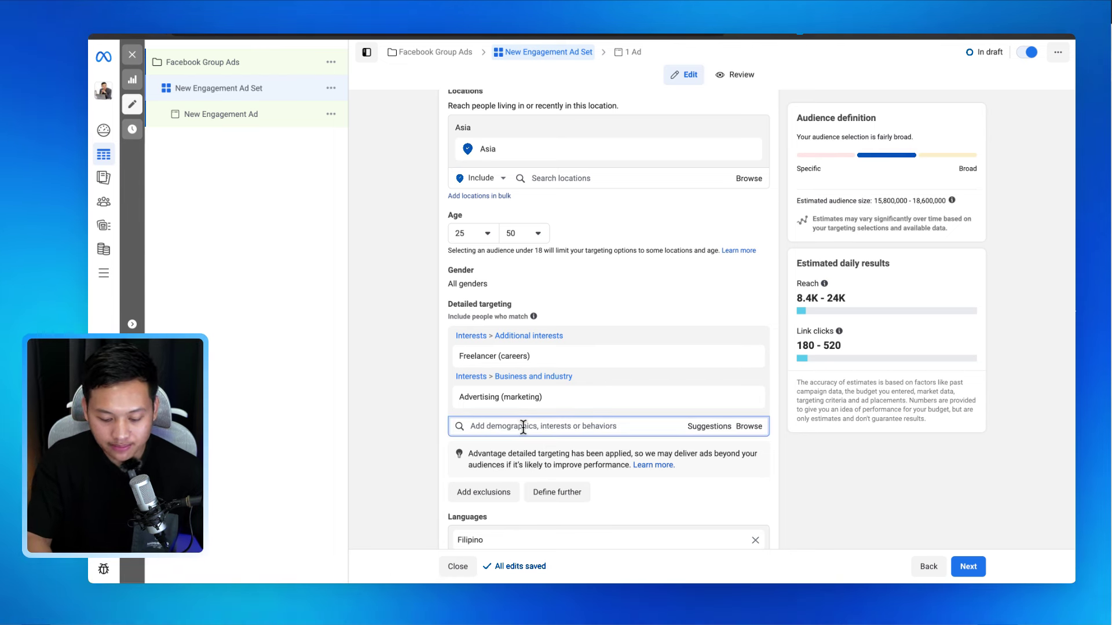
type("pad")
key("BackSpace")
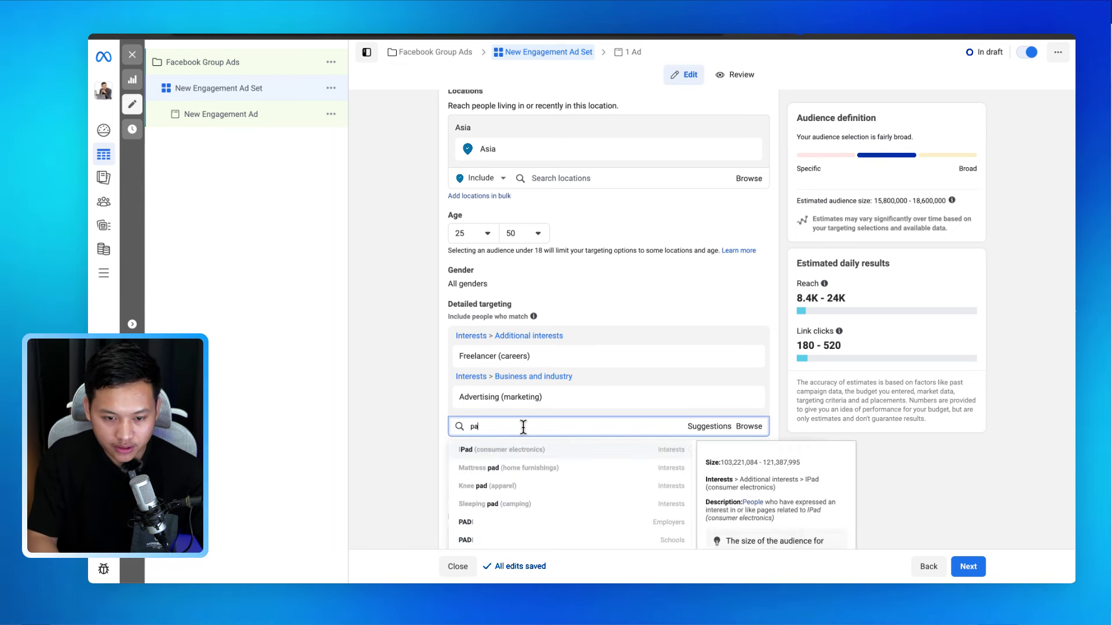
type("ge admin")
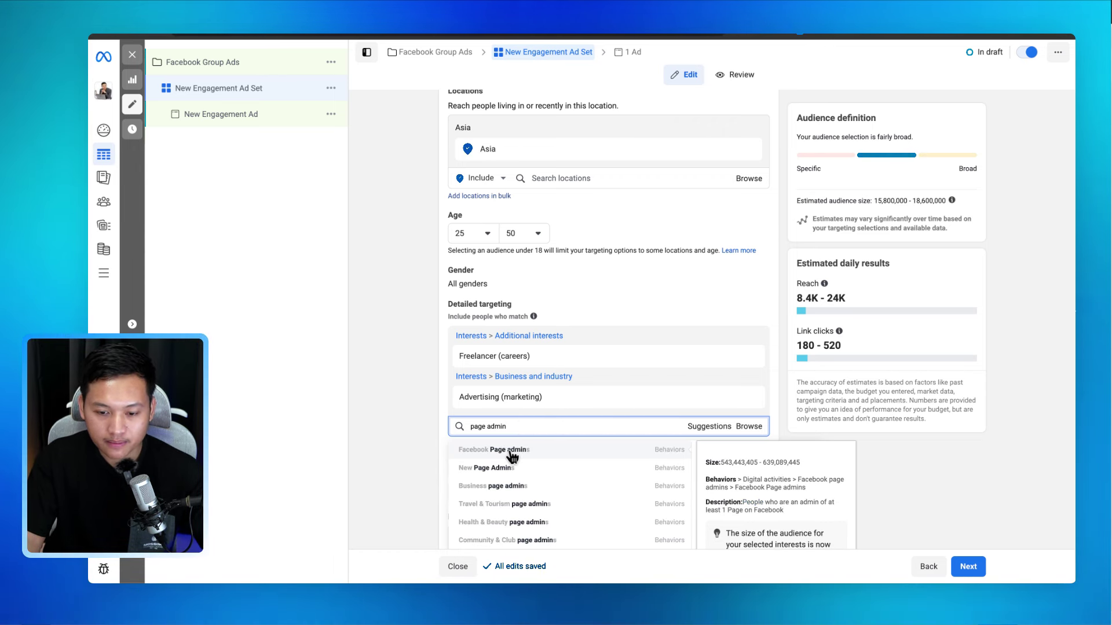
left_click(512, 452)
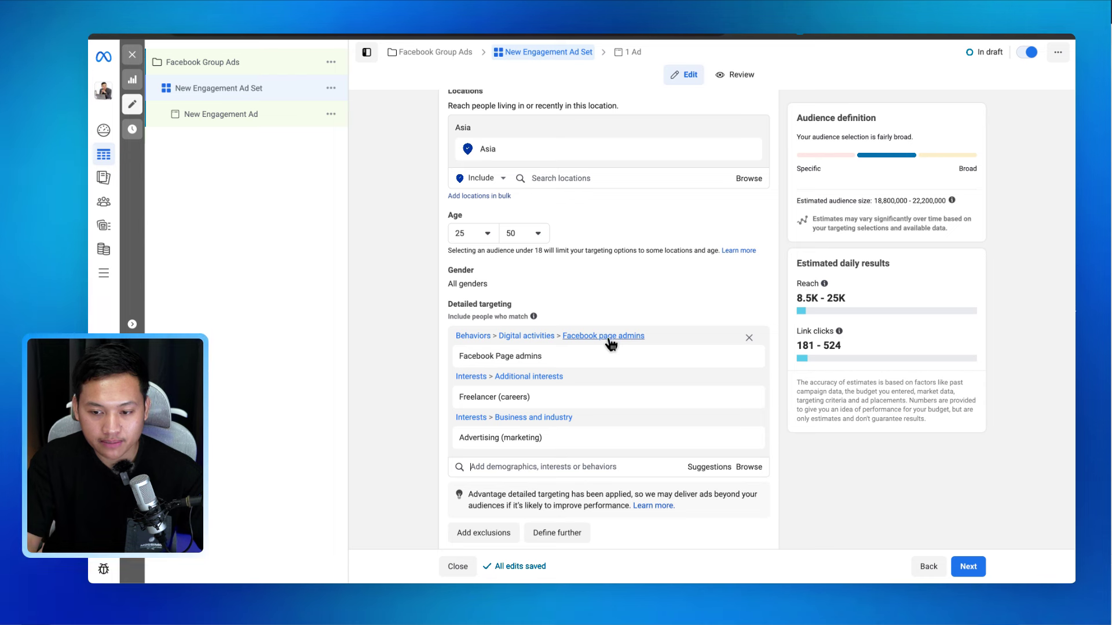
Check the audience size of each detailed targeting entry and remove the Advertising (marketing) interest.
mouse_move(538, 364)
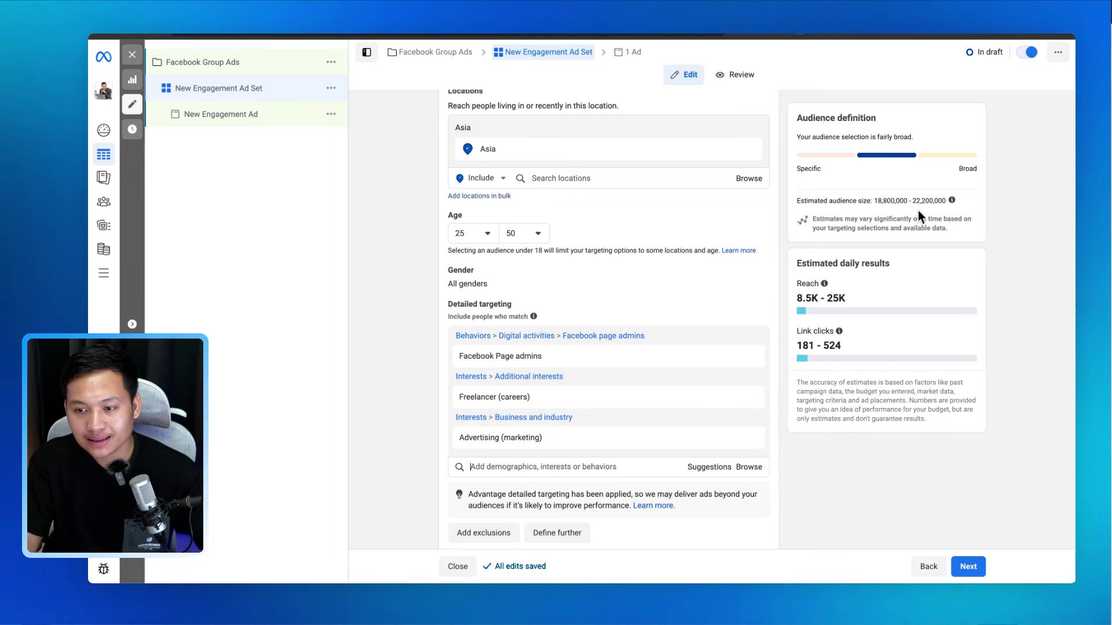
left_click_drag(874, 201, 945, 204)
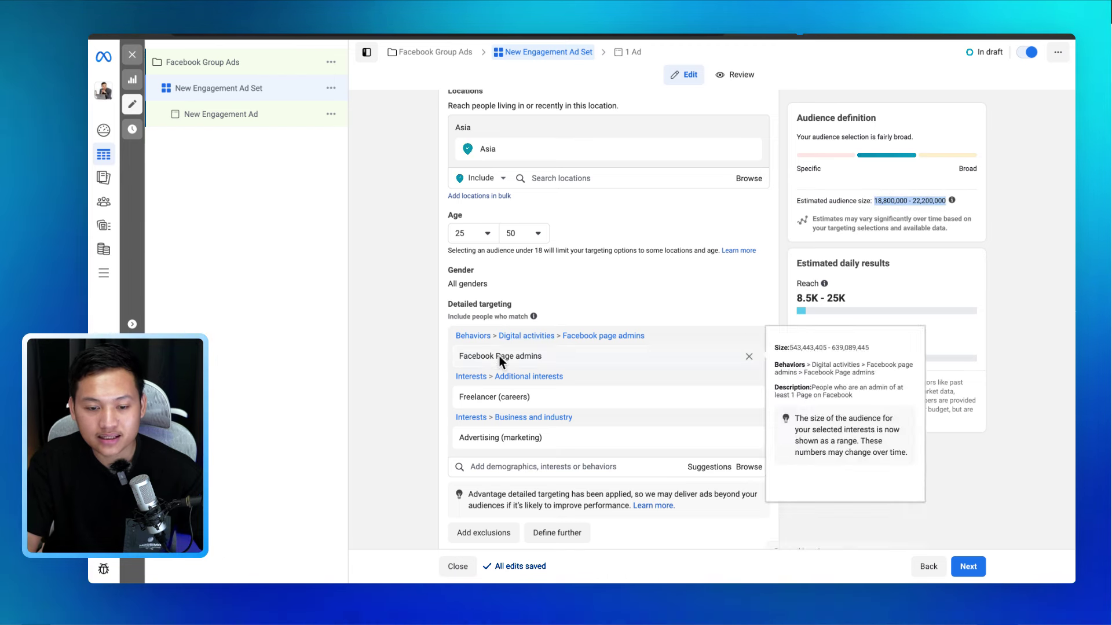
mouse_move(462, 362)
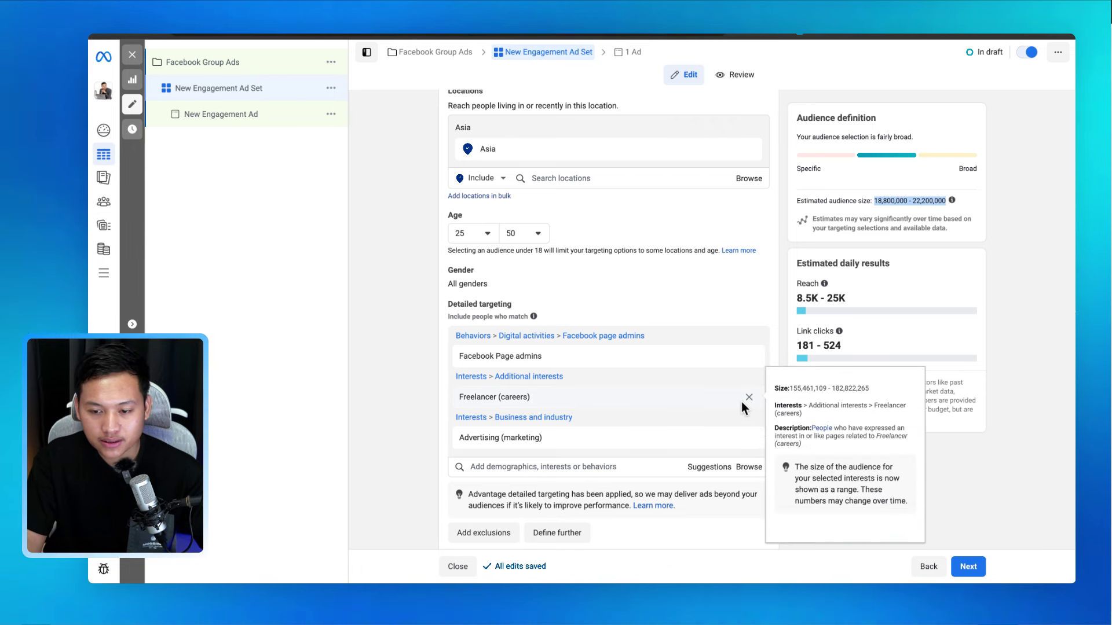
mouse_move(742, 438)
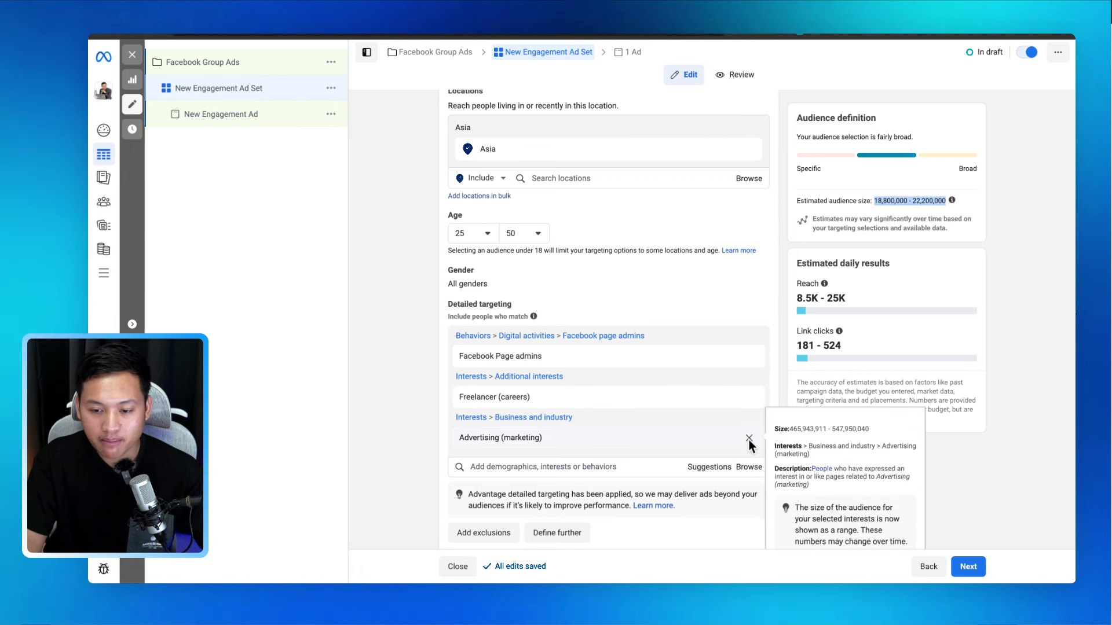
left_click(749, 438)
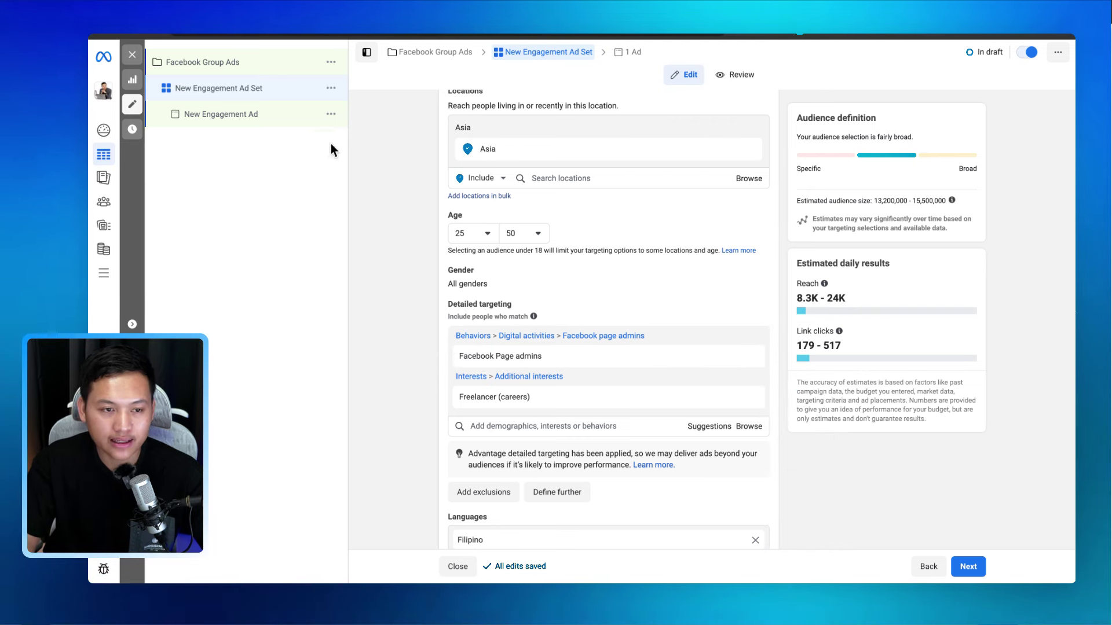
Rename the ad set as "25-50 (ASIA)".
scroll(392, 159, "up", 10)
scroll(391, 160, "up", 8)
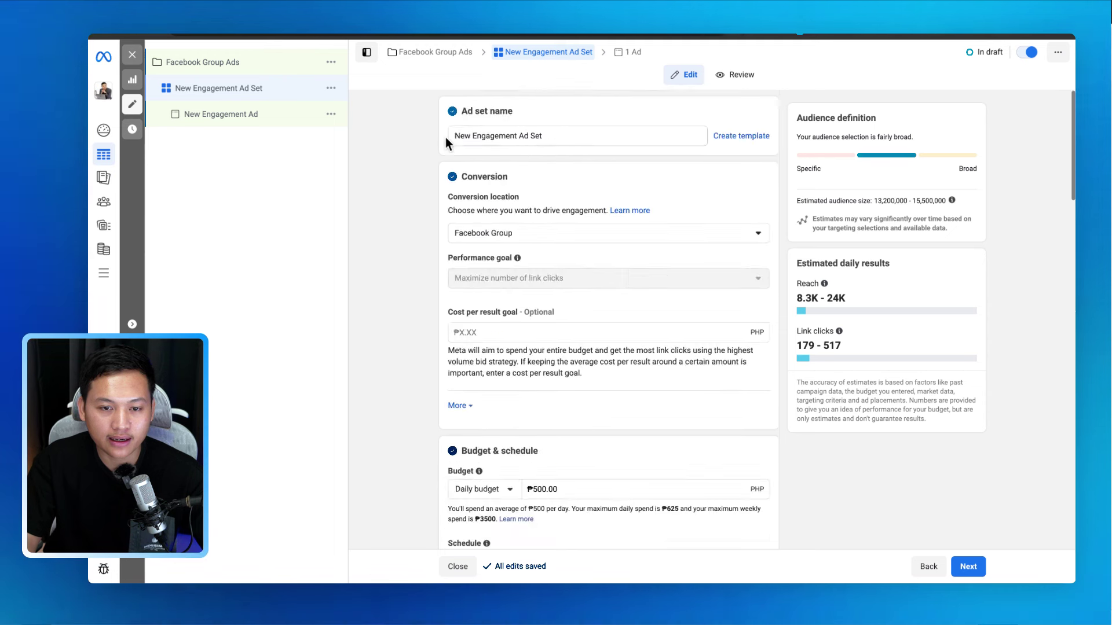
triple_click(470, 135)
type("2")
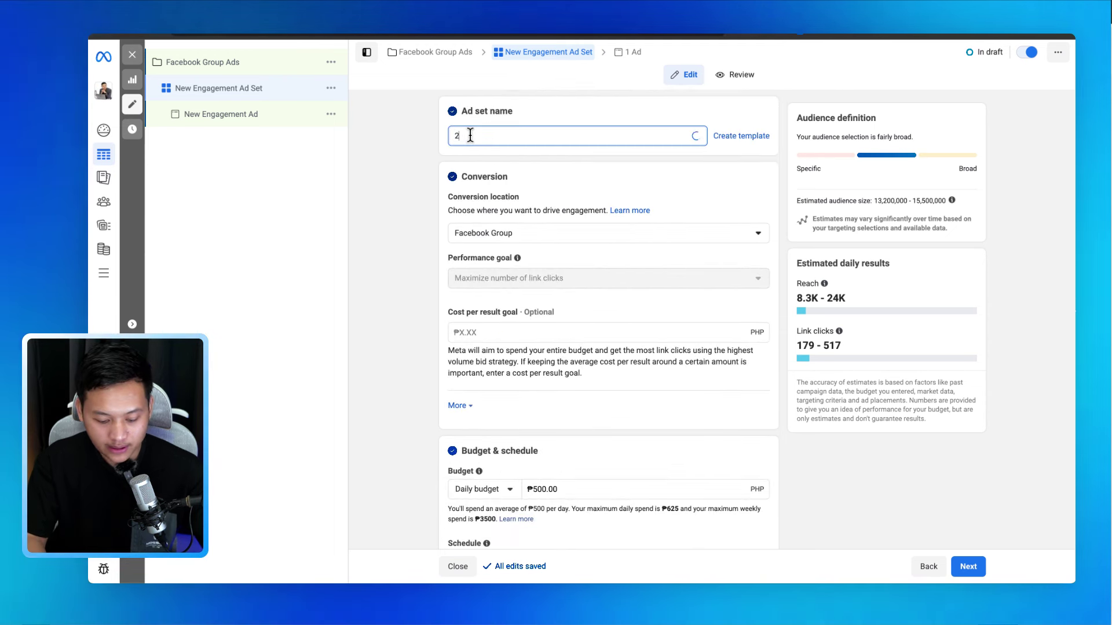
type("5-50")
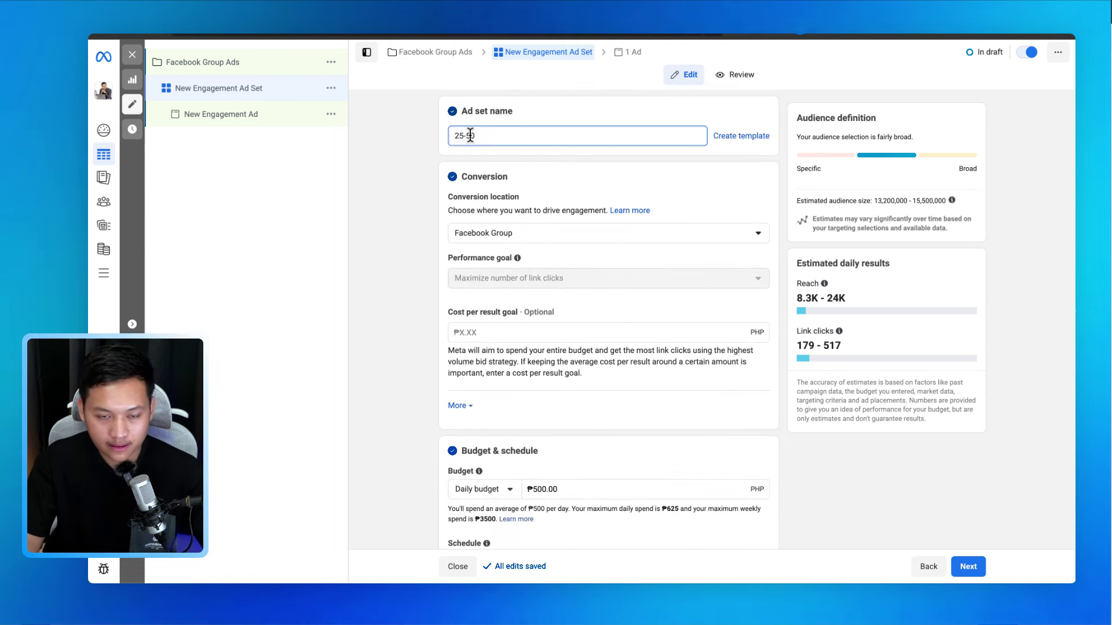
type(" (ASIA")
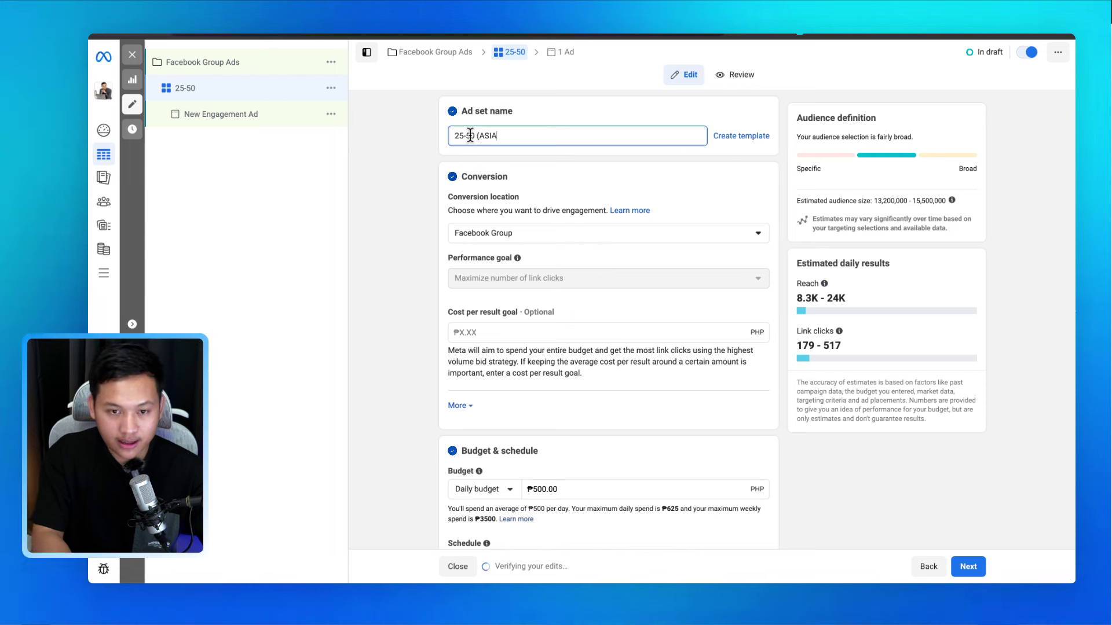
type(")")
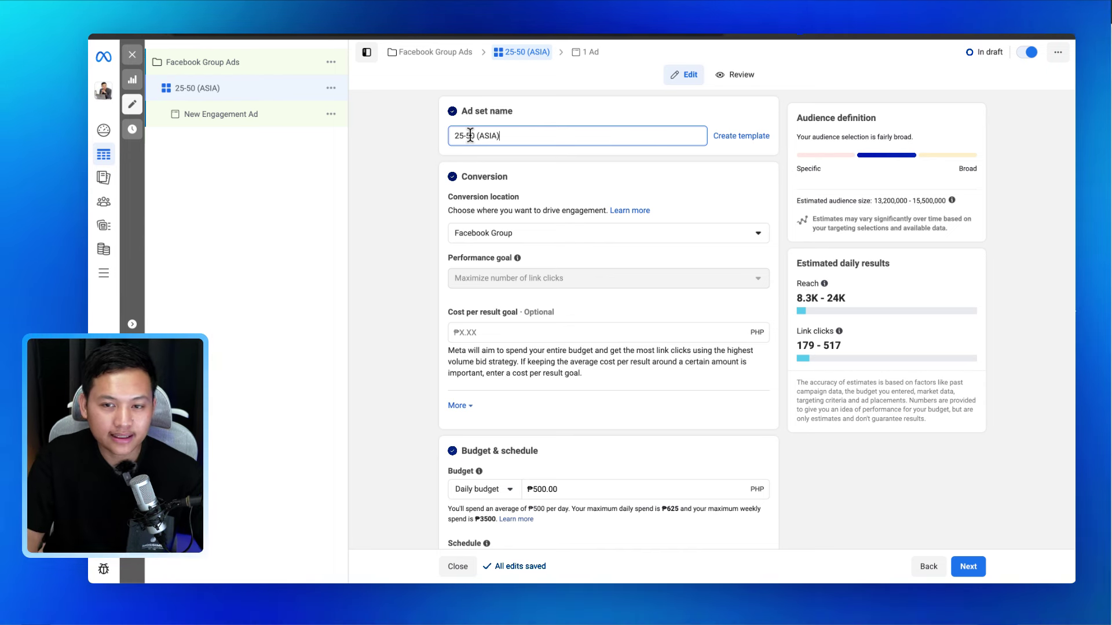
left_click(362, 211)
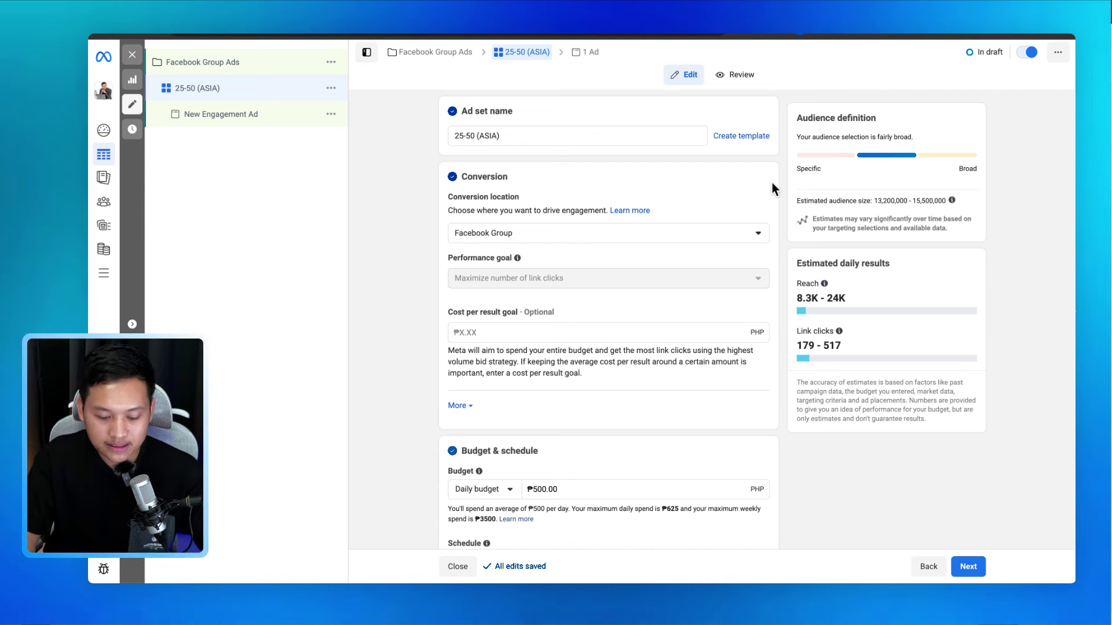
Review the ad set's conversion, budget, targeting and placement settings and continue to the ad setup.
scroll(773, 183, "down", 1)
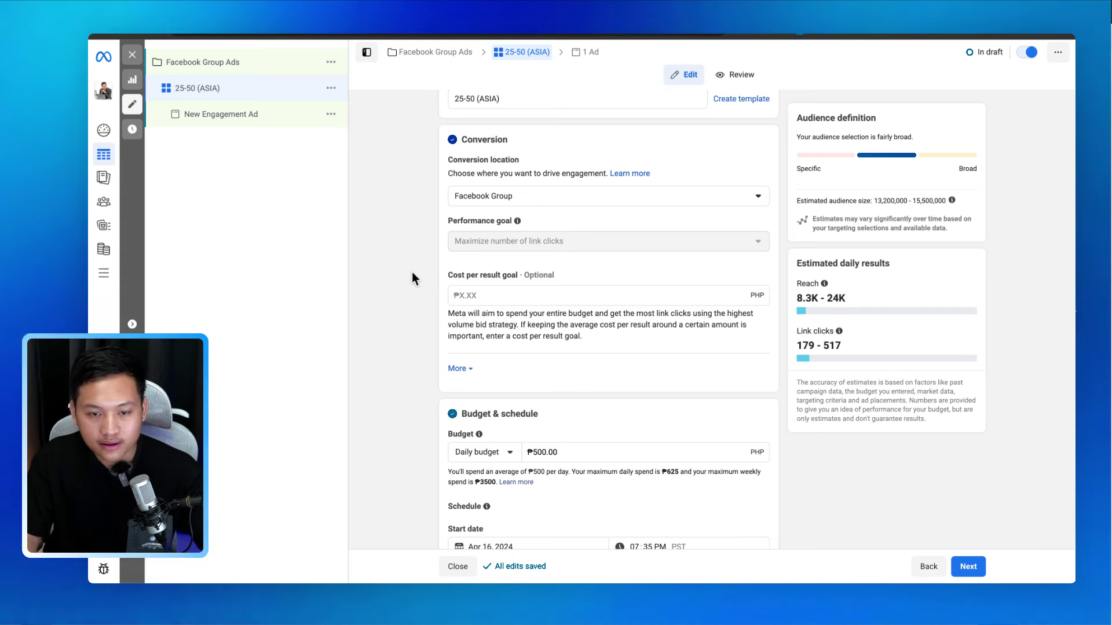
scroll(411, 272, "down", 3)
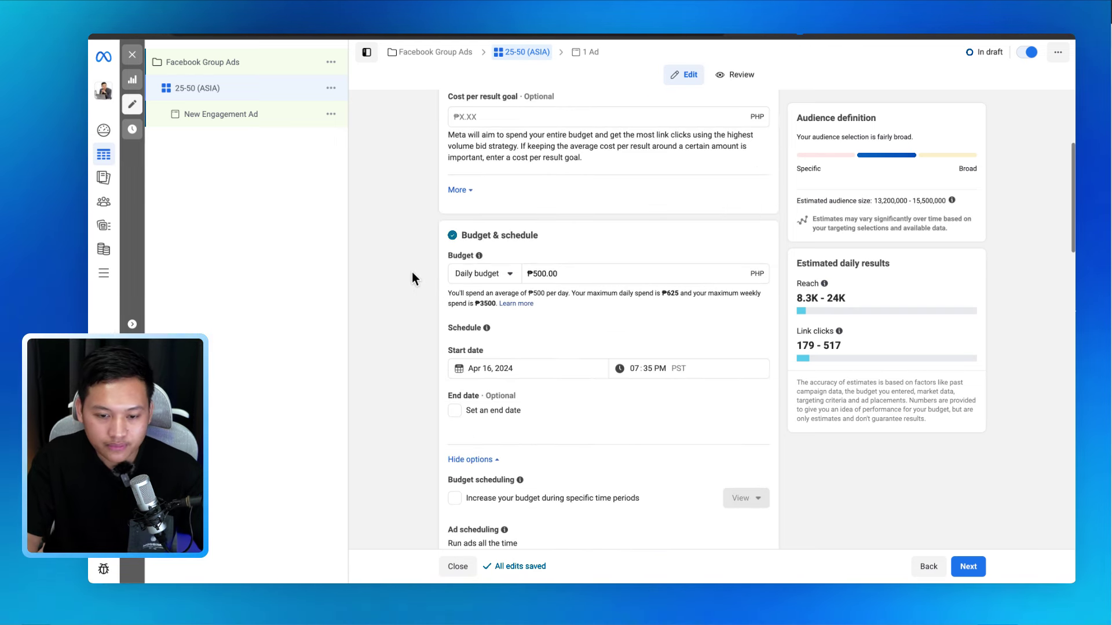
scroll(411, 272, "down", 2)
scroll(411, 273, "up", 1)
scroll(412, 272, "down", 10)
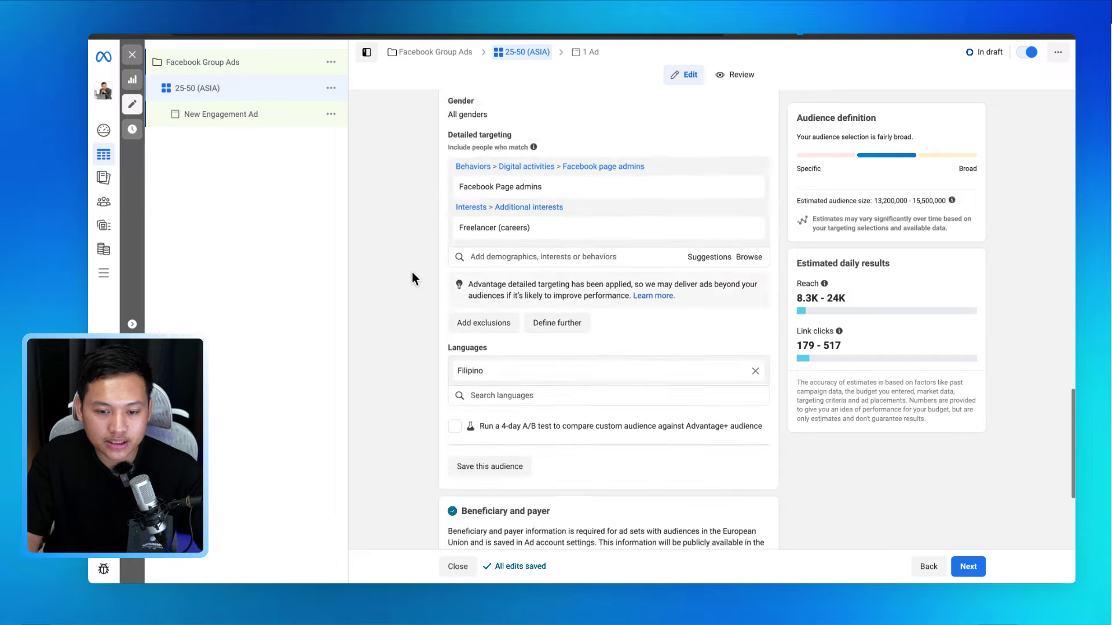
scroll(412, 272, "down", 3)
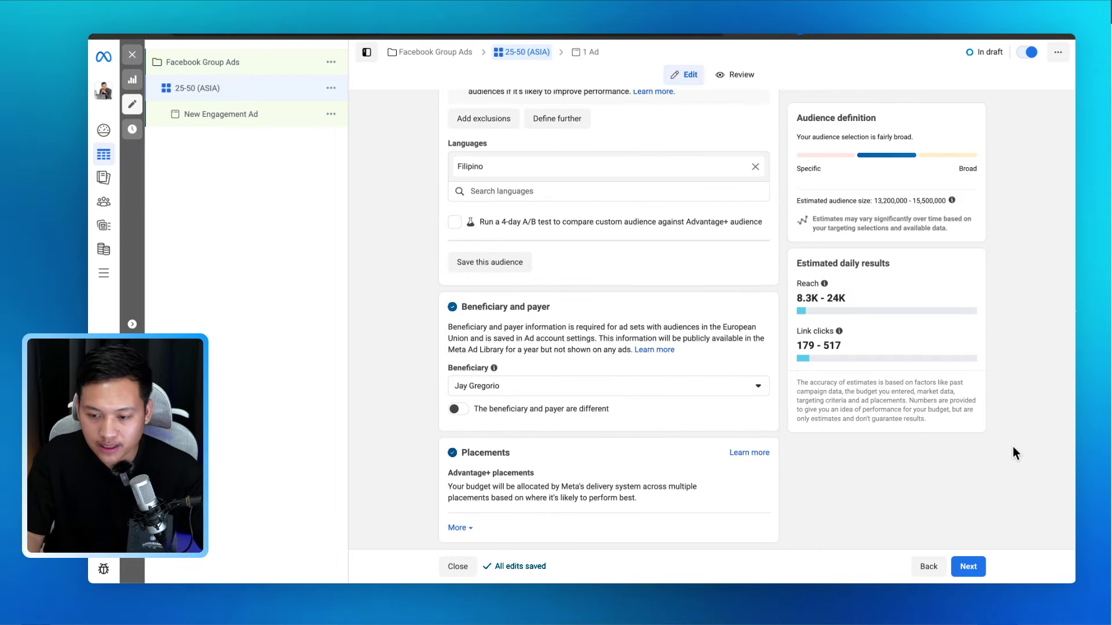
left_click(979, 564)
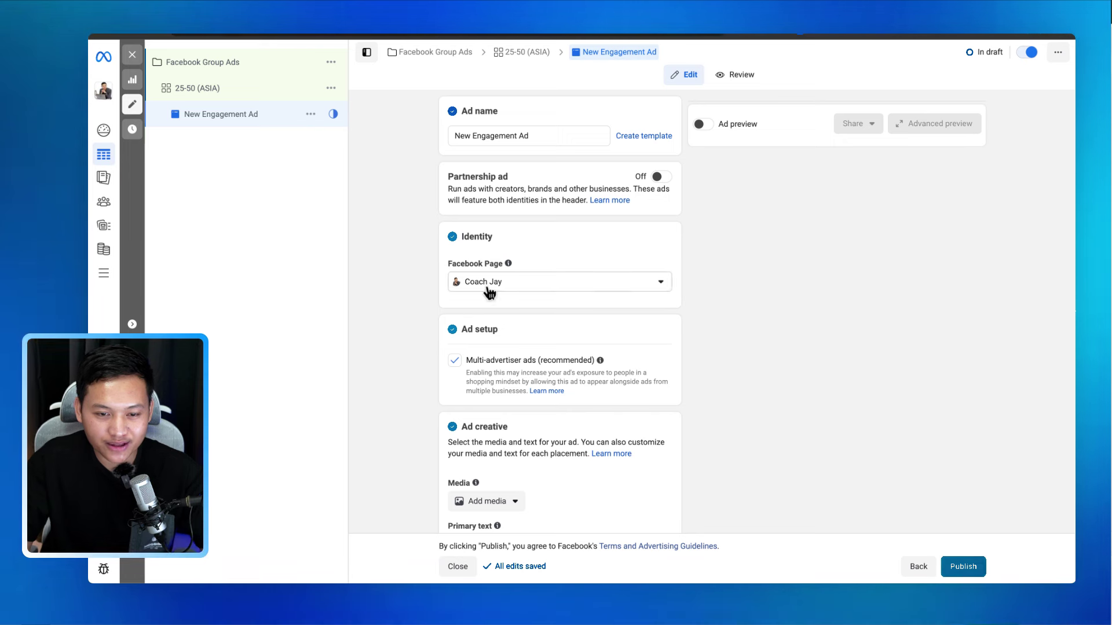
Rename the ad as "Ad#1".
triple_click(503, 135)
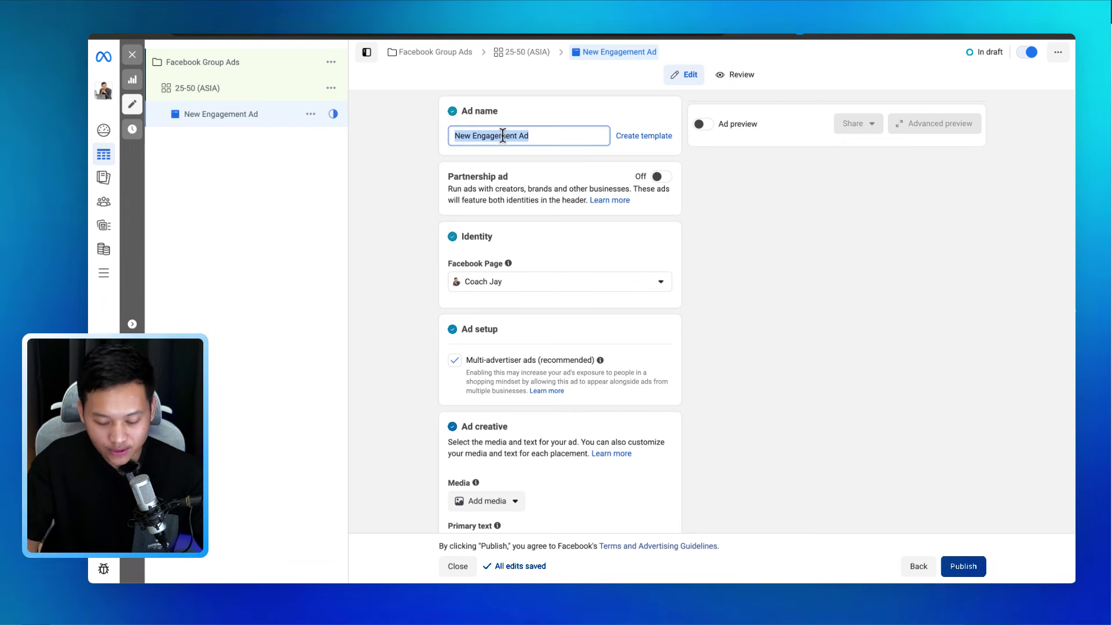
type("Ad#1")
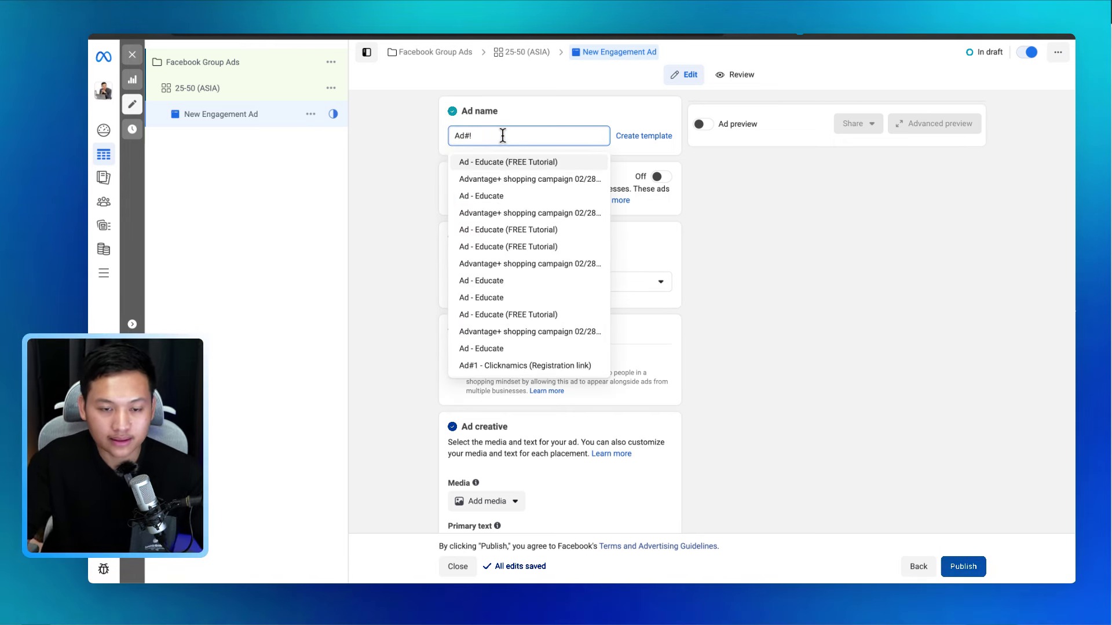
left_click(387, 203)
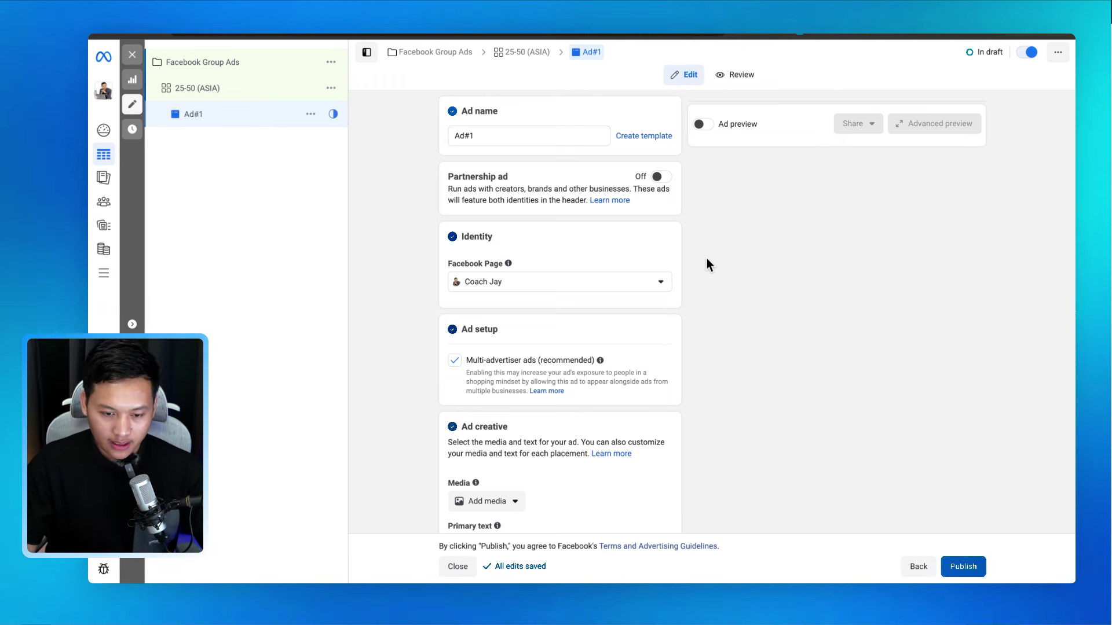
Set the ad's destination to the "Facebook Ads Group For Pinoy Media Buyers - With FREE Video Tutorials" group and check the ad preview.
scroll(707, 258, "down", 3)
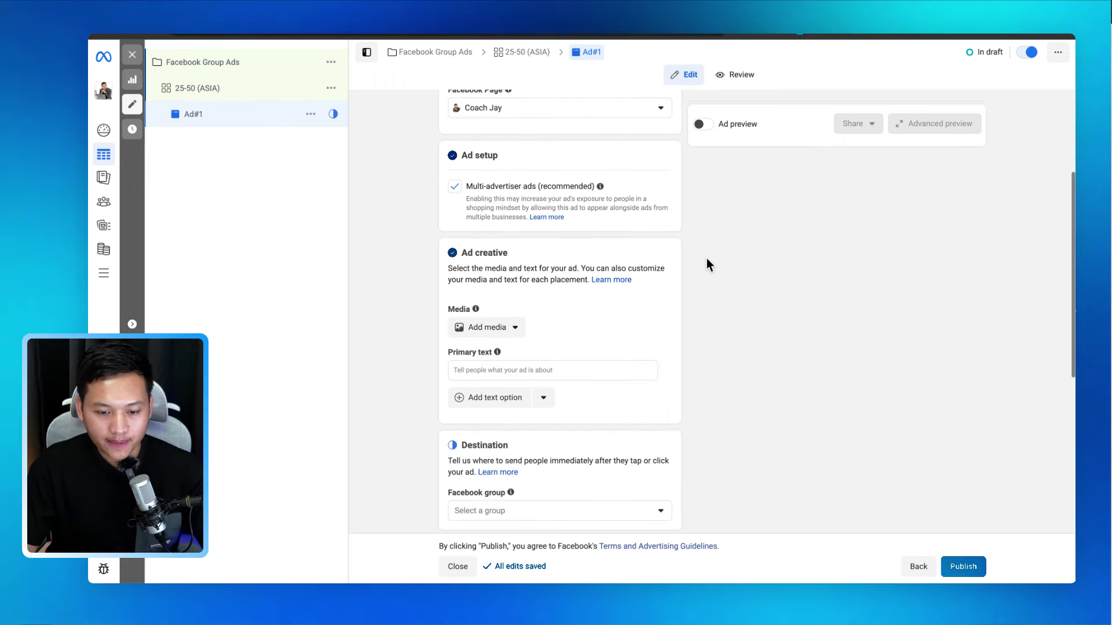
scroll(707, 259, "down", 4)
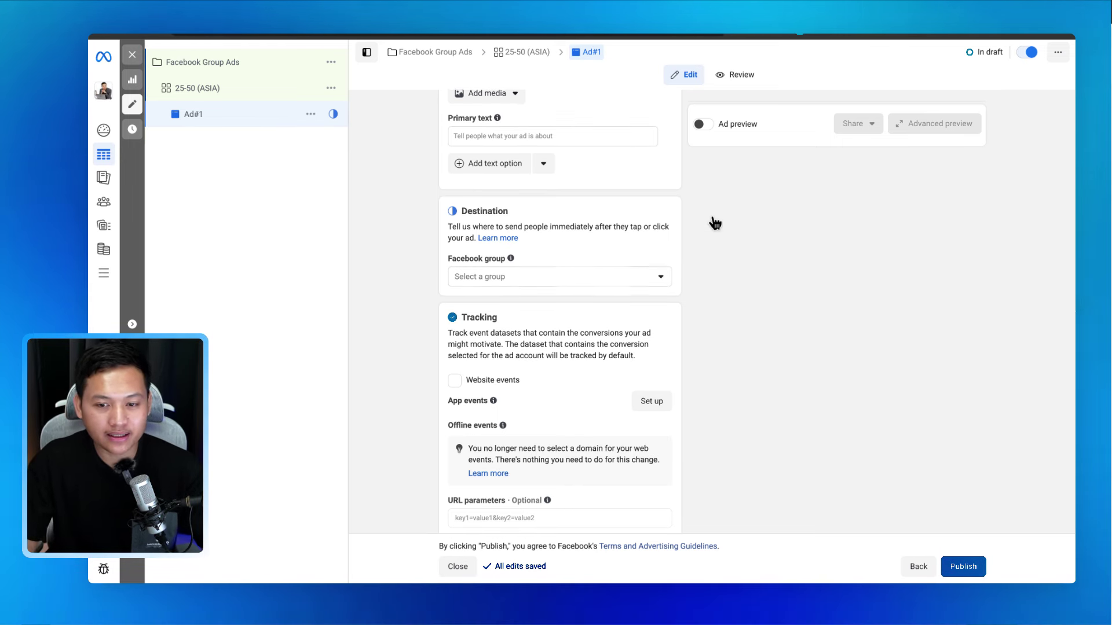
scroll(711, 223, "up", 5)
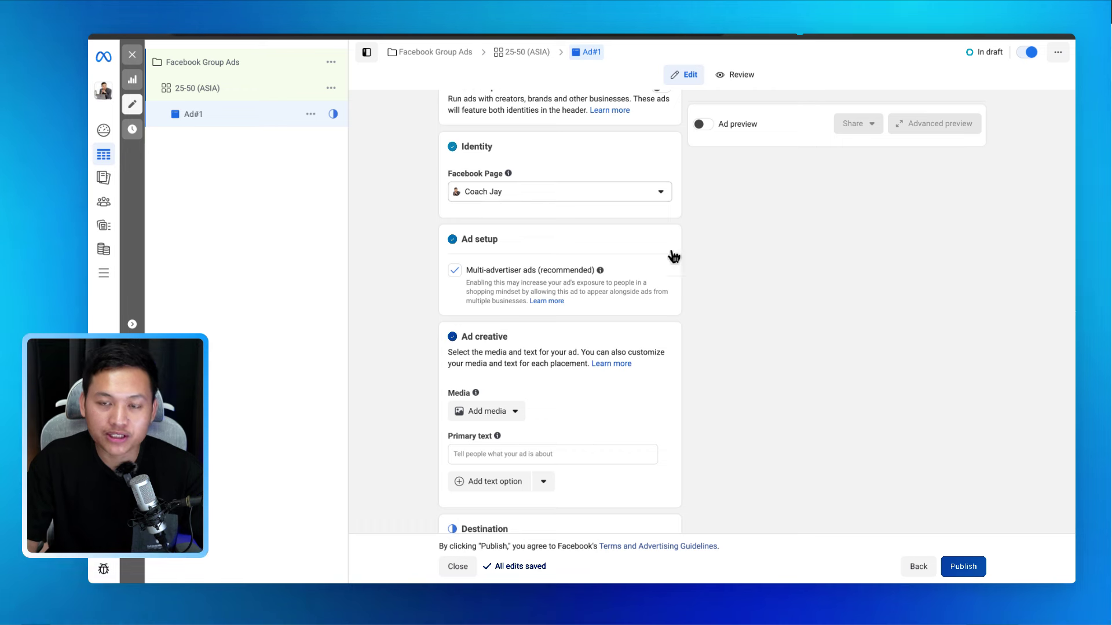
scroll(718, 272, "down", 6)
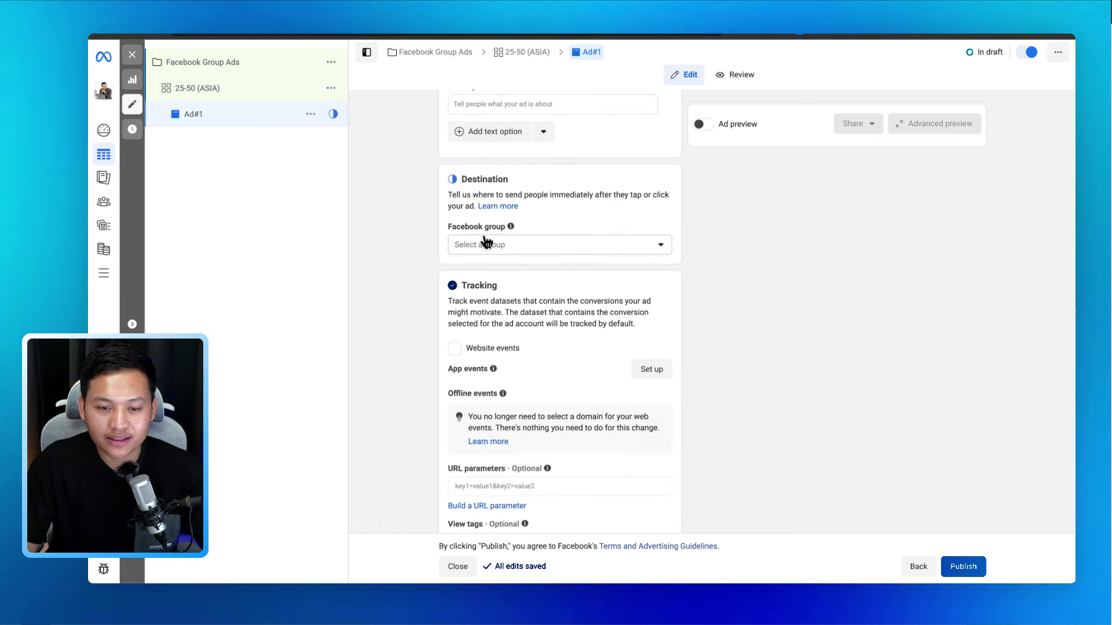
left_click(524, 253)
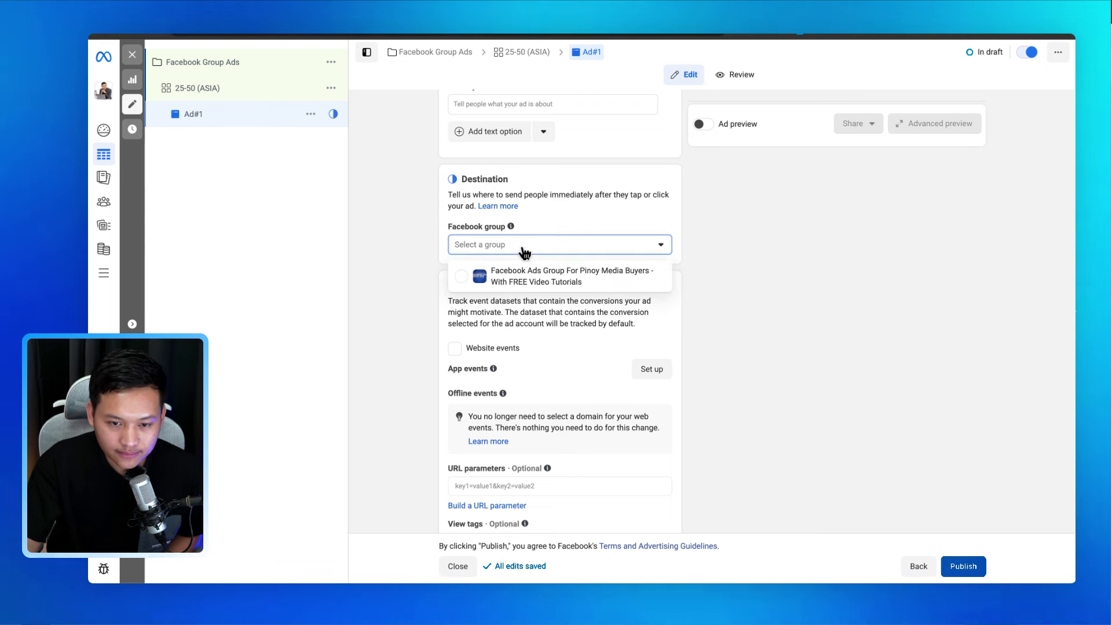
left_click(466, 283)
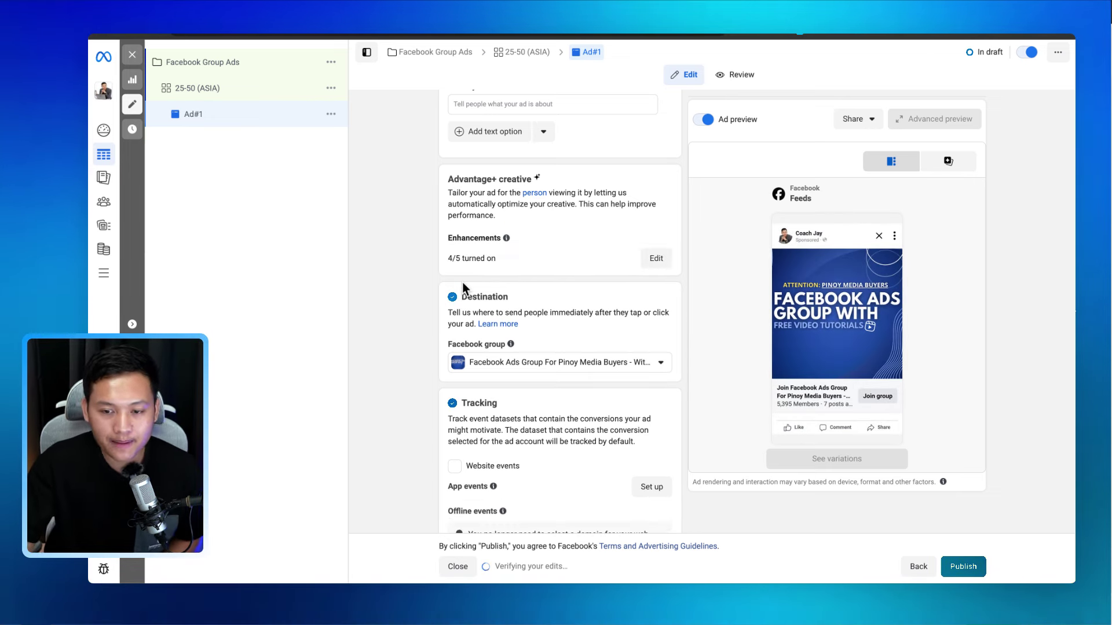
left_click(715, 291)
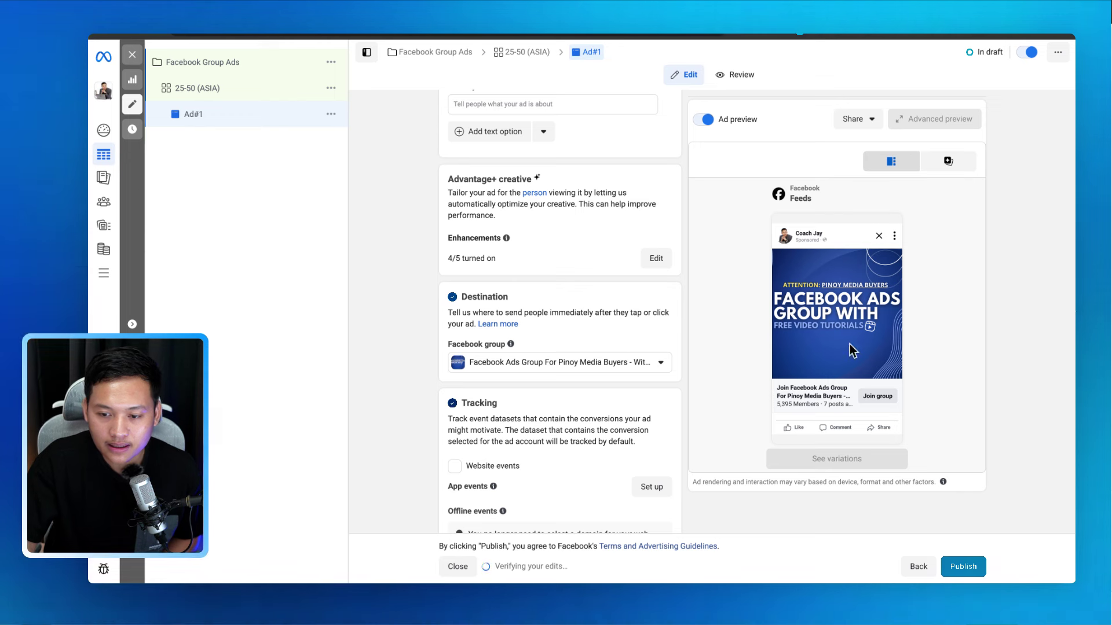
left_click(854, 366)
left_click(865, 458)
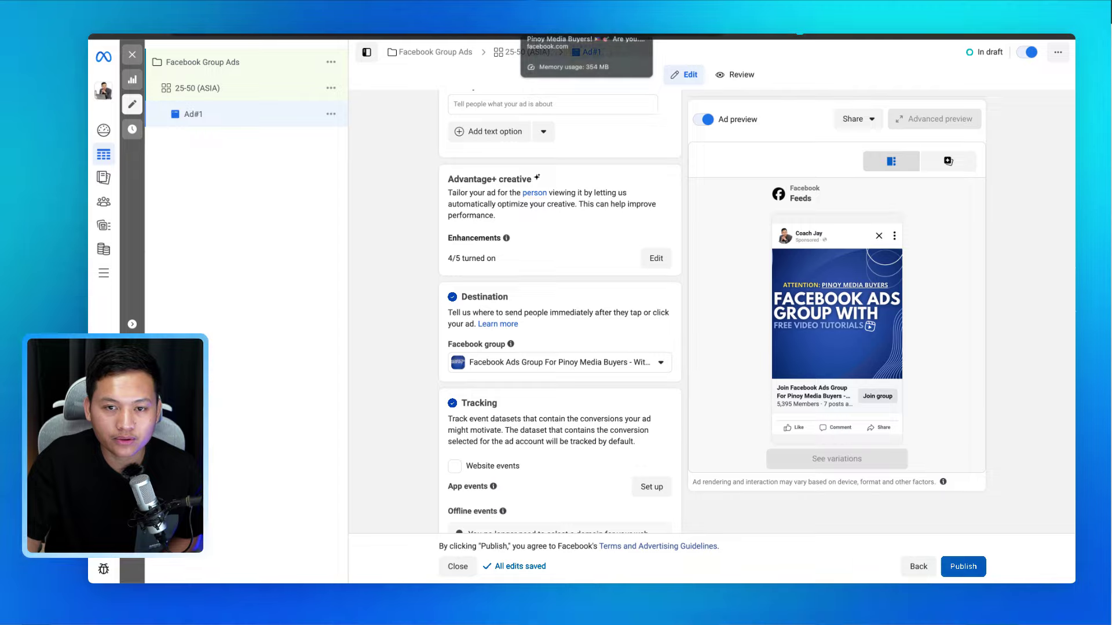
Switch to the Facebook post for Pinoy media buyers, open its group link and examine the group's cover image and posts.
left_click(579, 36)
right_click(488, 251)
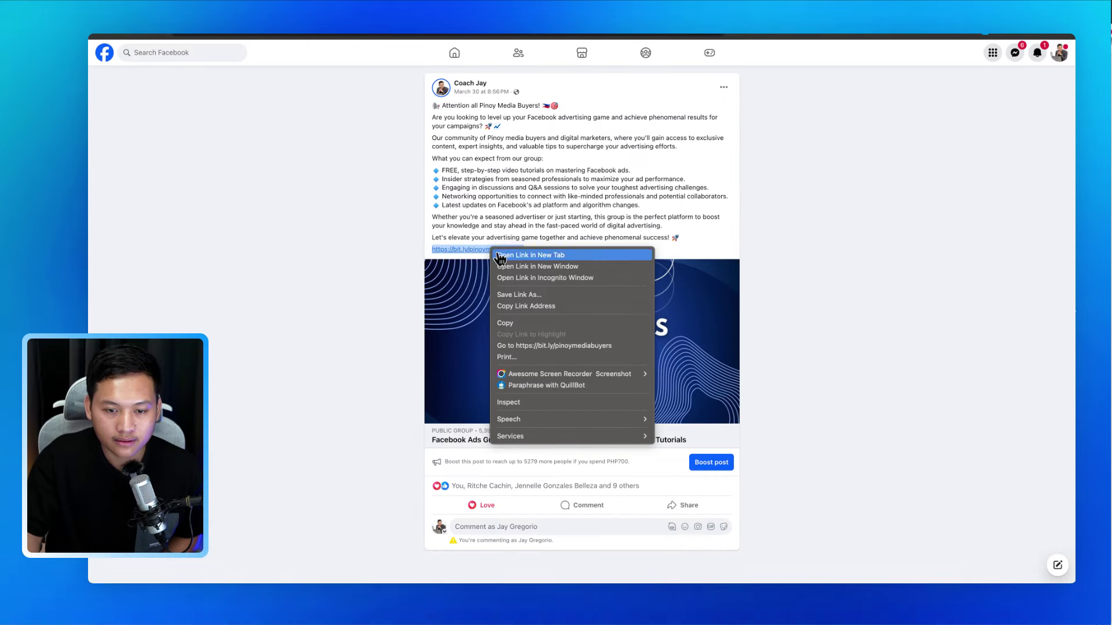
left_click(504, 255)
left_click(681, 36)
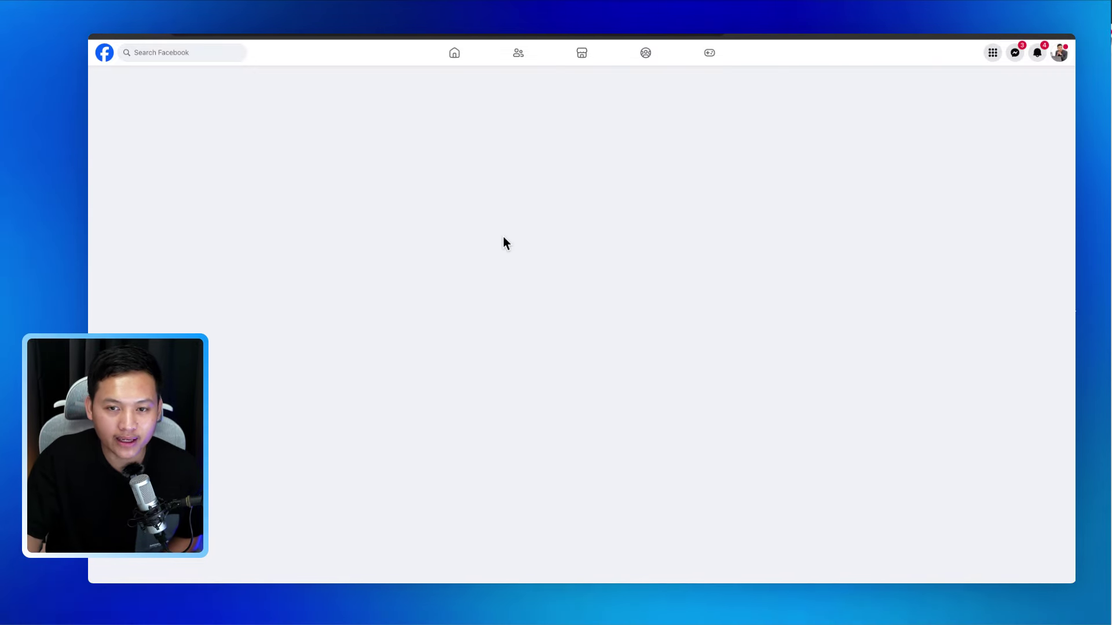
scroll(518, 239, "up", 2)
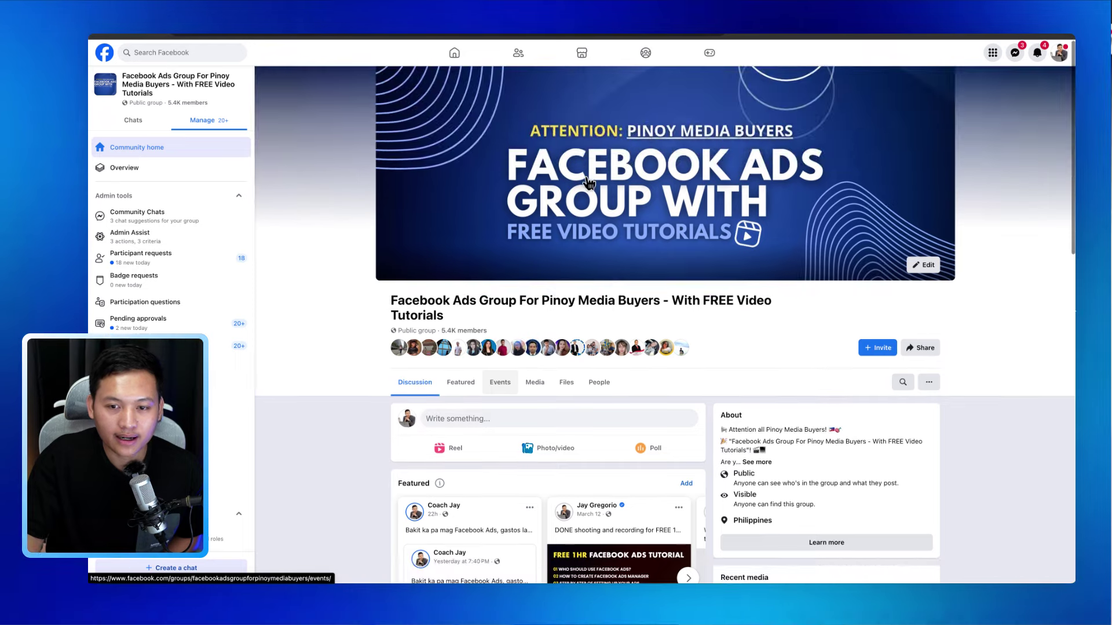
scroll(582, 183, "down", 8)
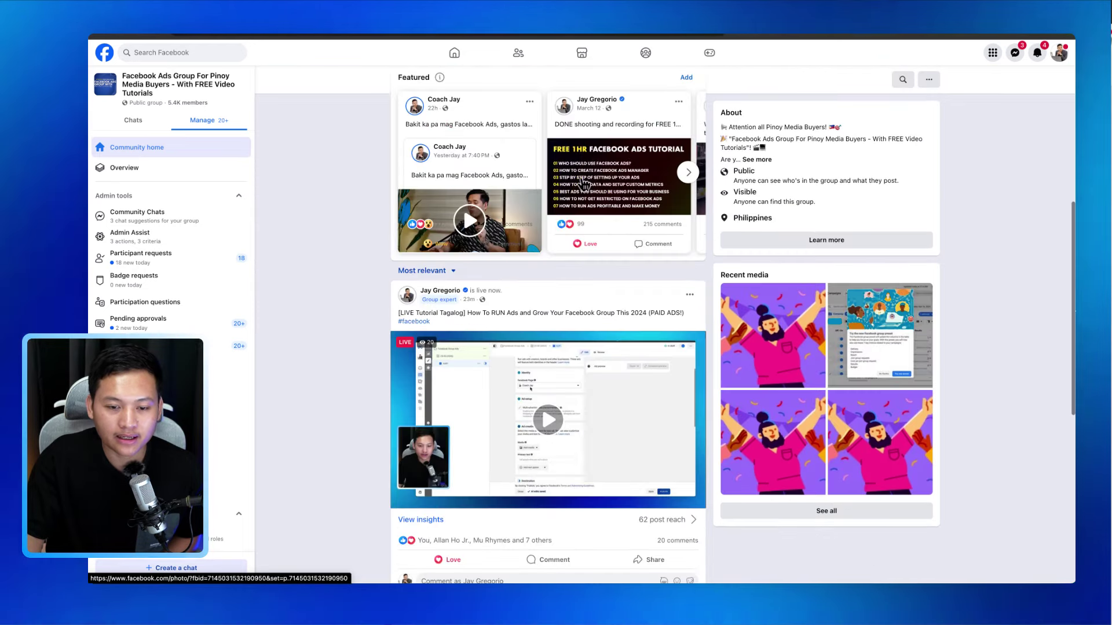
scroll(607, 375, "up", 6)
scroll(607, 374, "up", 3)
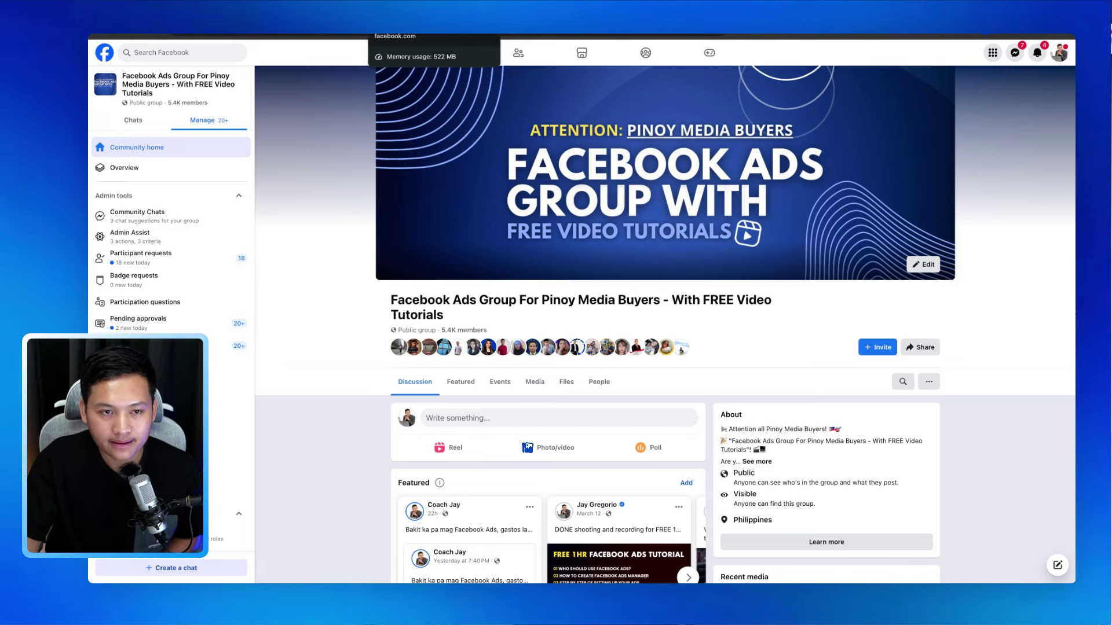
Return to Meta Ads Manager and review the ad's tracking, destination, Advantage+ creative, media and primary text sections.
left_click(950, 36)
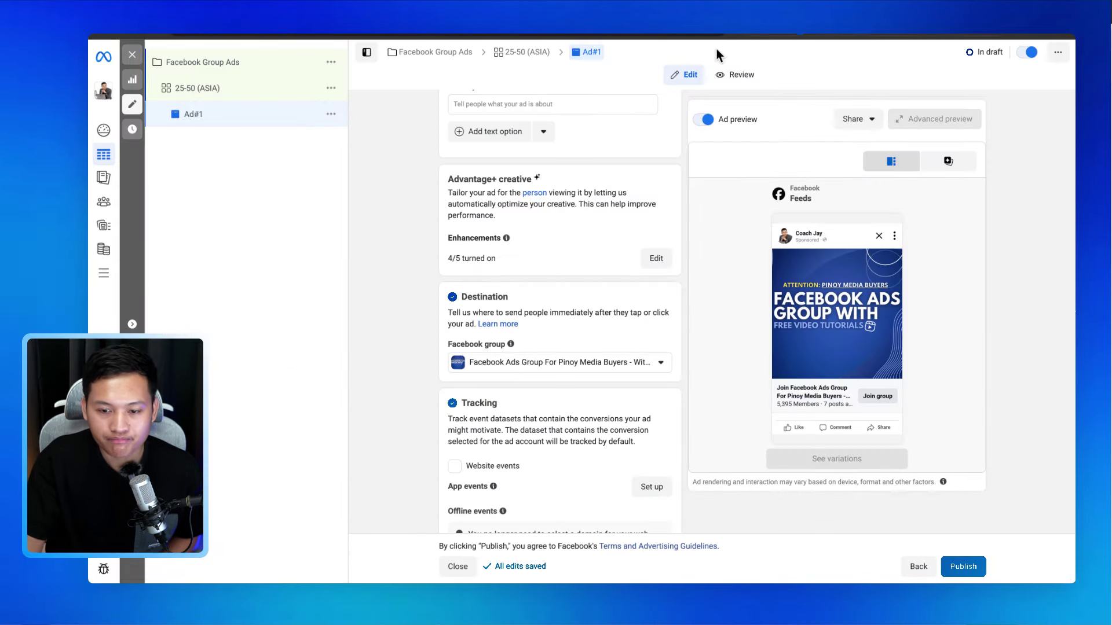
scroll(590, 220, "down", 2)
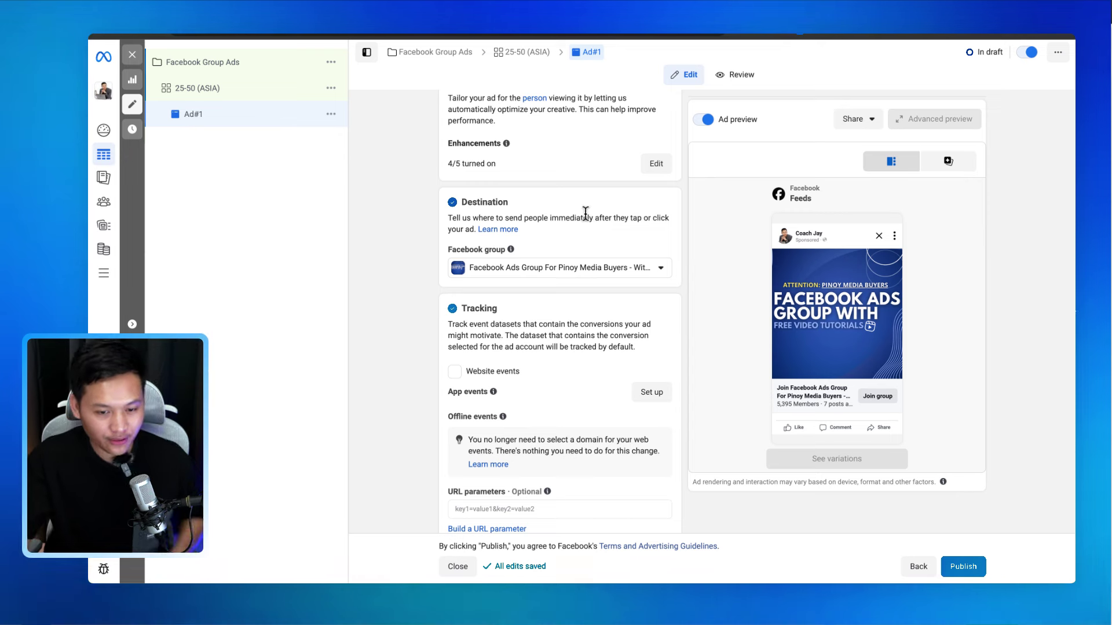
scroll(588, 212, "down", 3)
scroll(586, 214, "up", 6)
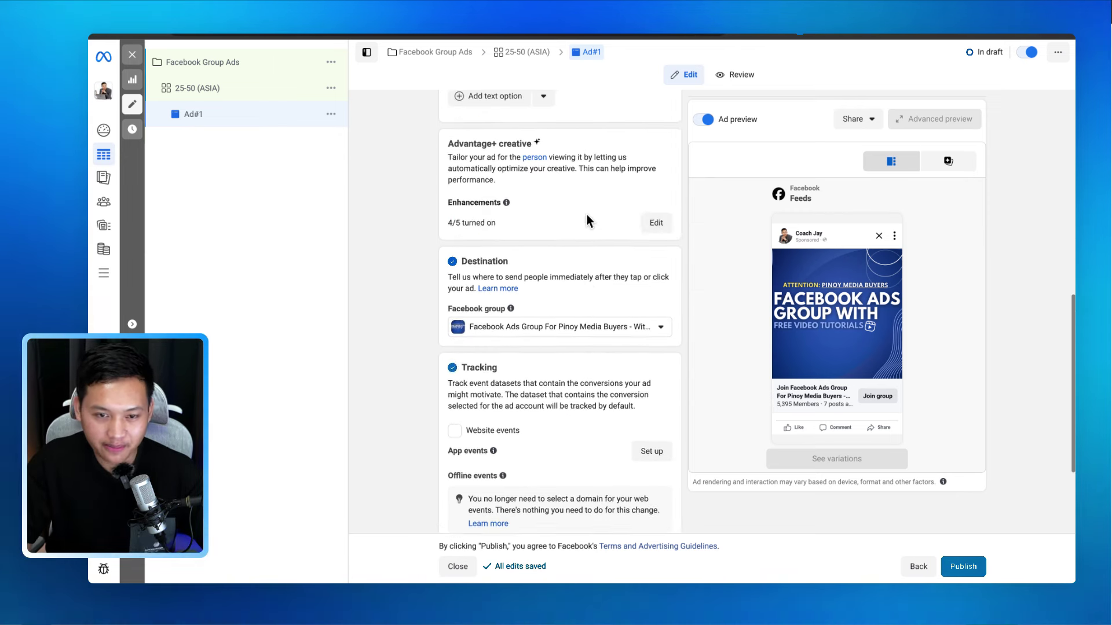
scroll(586, 214, "up", 1)
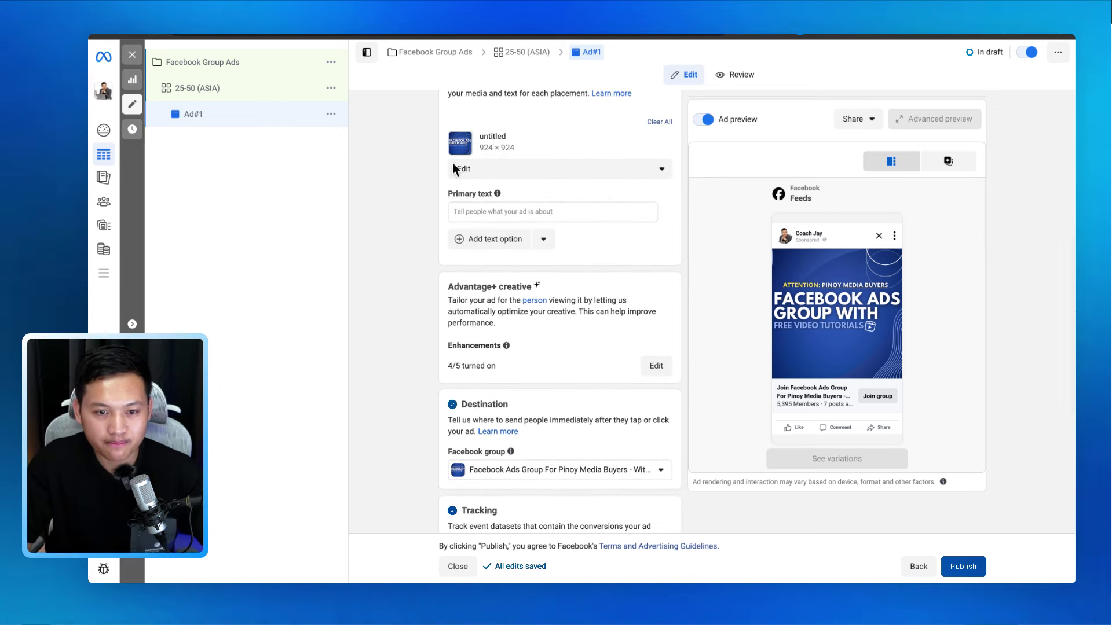
scroll(591, 142, "up", 1)
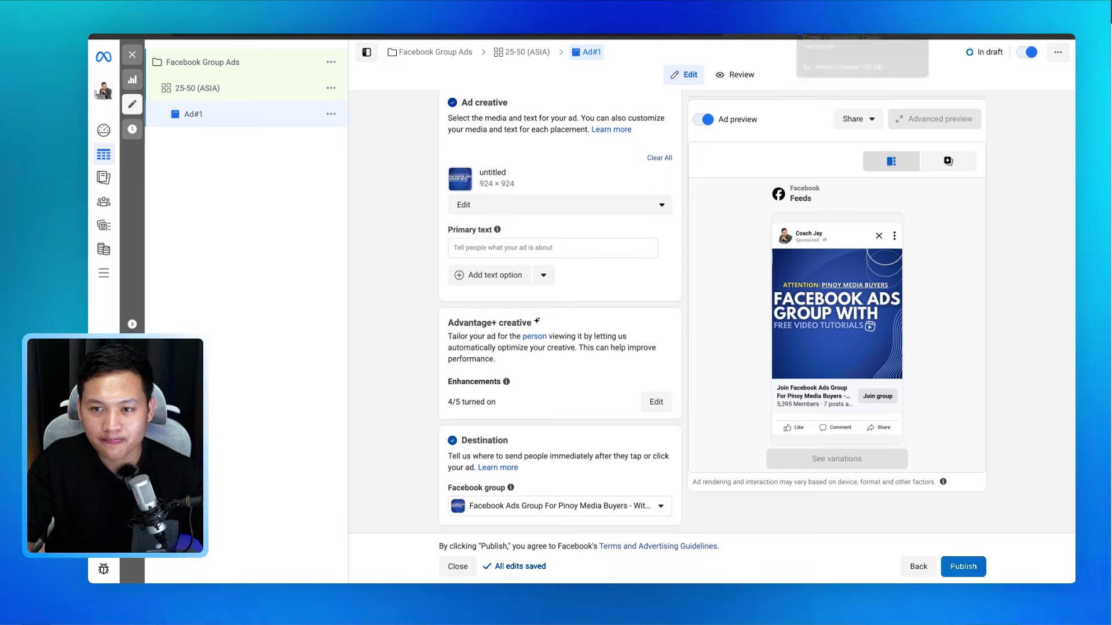
Switch to Canva and copy the headline text lines and blue background from the Facebook cover design into the 1000 × 1000 px design.
left_click(730, 28)
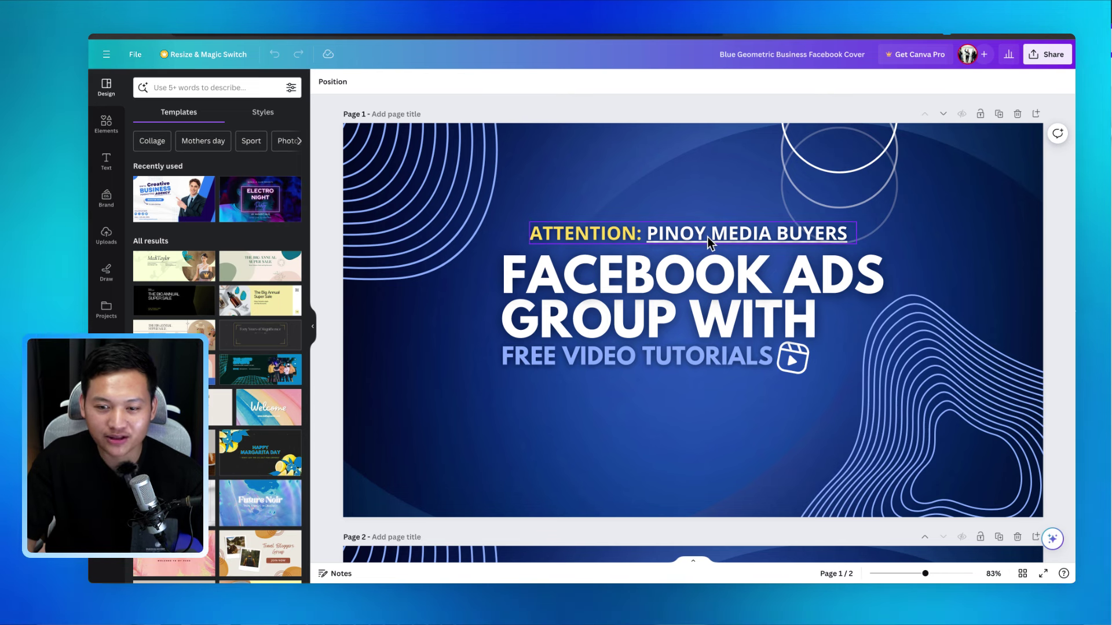
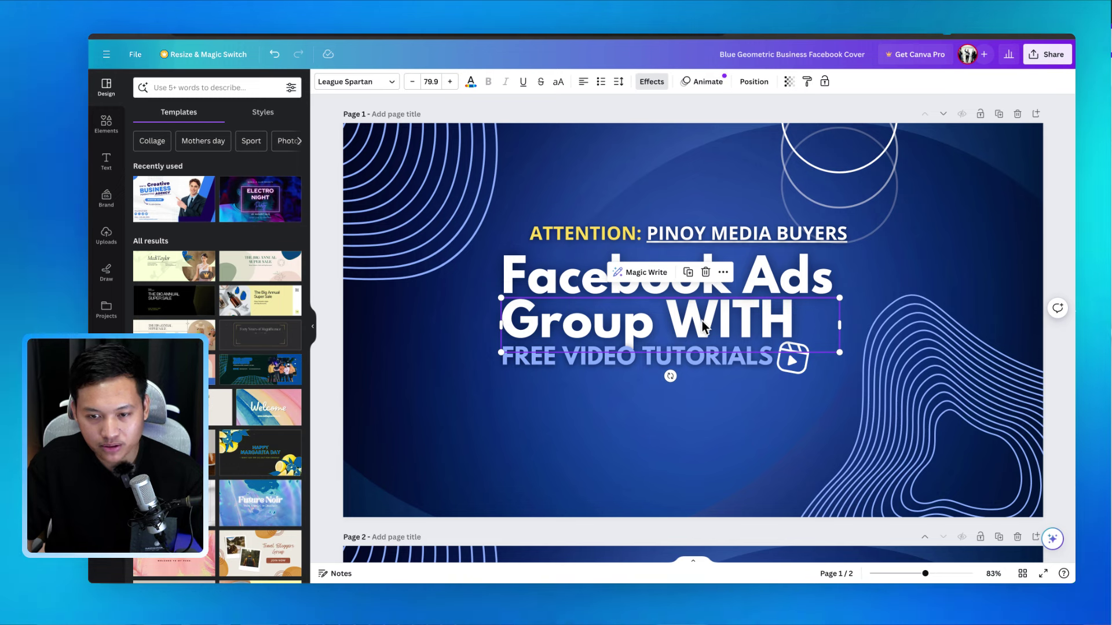
left_click_drag(552, 104, 707, 524)
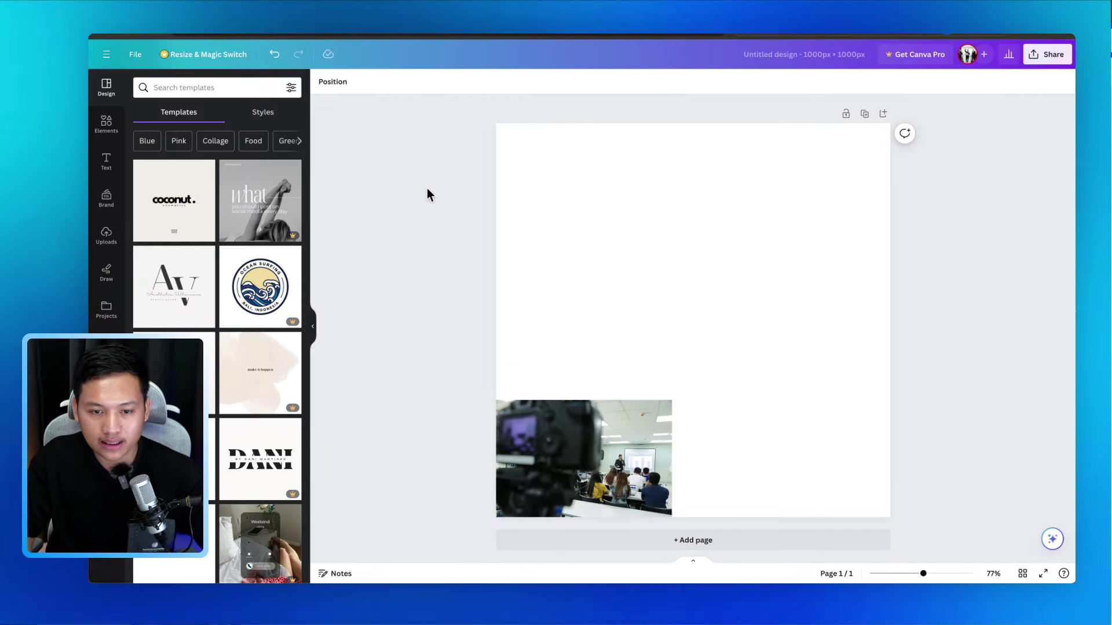
type("ATTENTION: PINOY MEDIA BUYERS Facebook Ads Group WITH FREE VIDEO TUTORIALS")
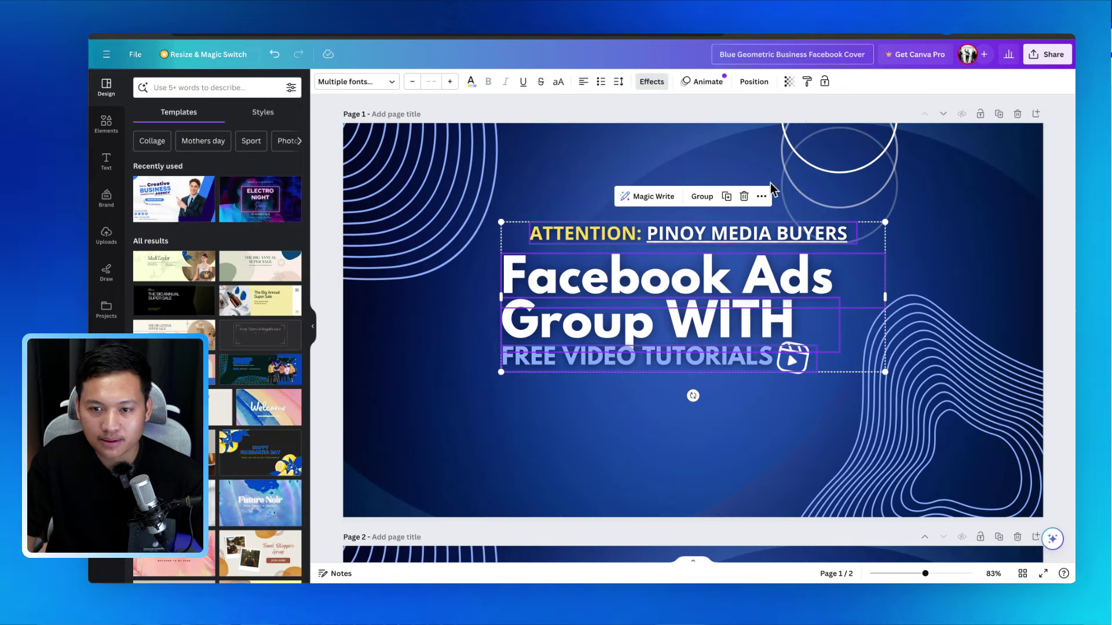
left_click(665, 141)
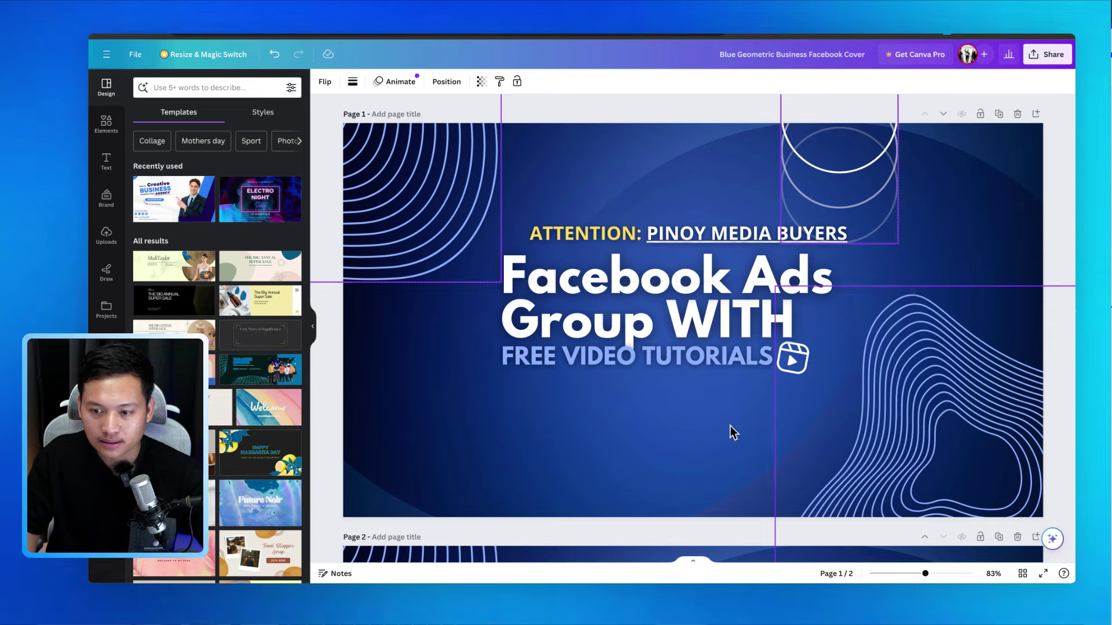
left_click(409, 504)
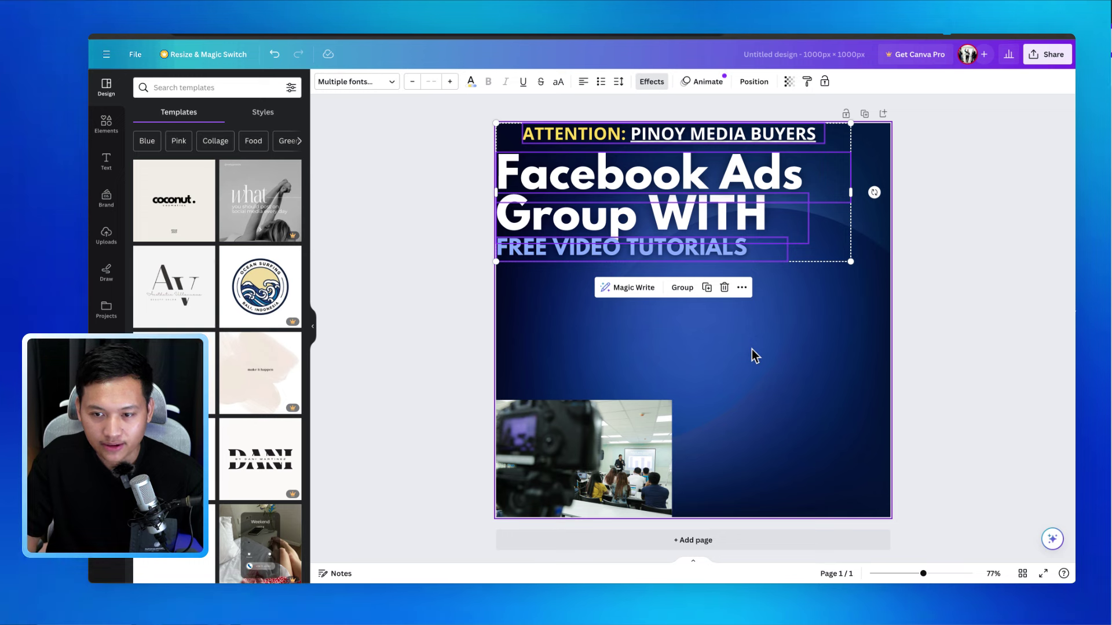
left_click(963, 341)
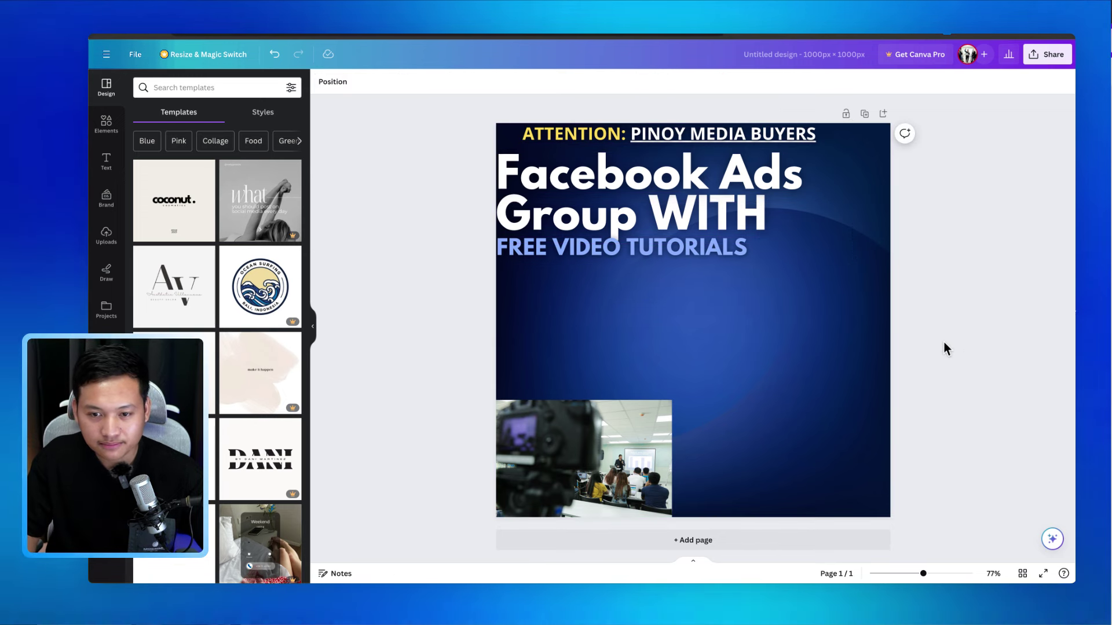
Move the "FREE VIDEO TUTORIALS" line below the middle of the design, centre-align its text, and shift the classroom photo partly past the bottom edge.
left_click_drag(653, 257, 712, 361)
double_click(712, 361)
key("ctrl+a")
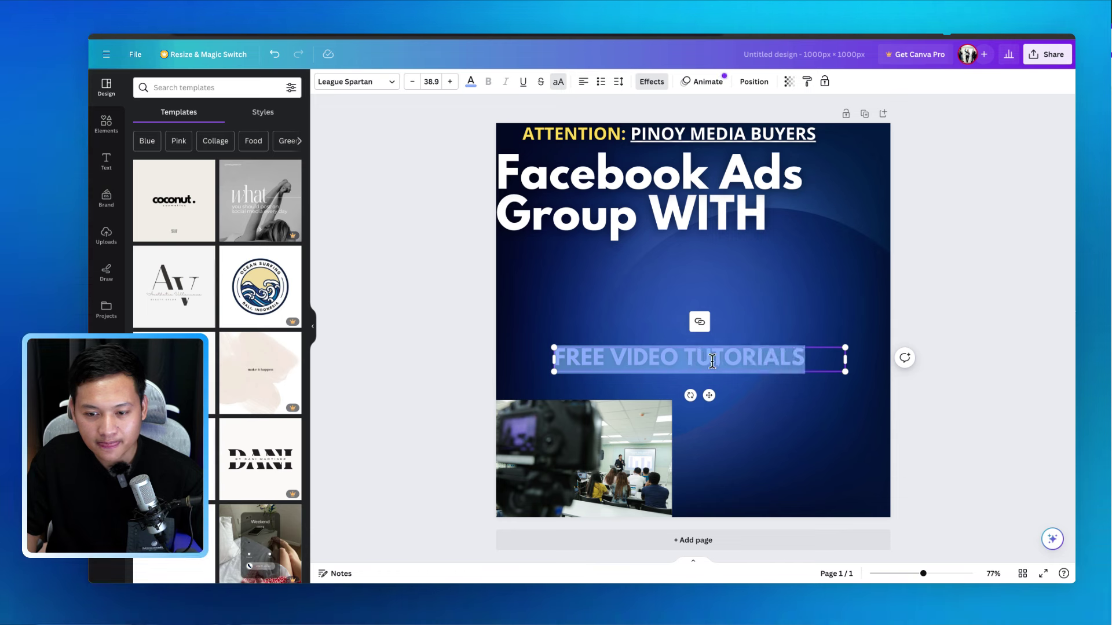
left_click(584, 86)
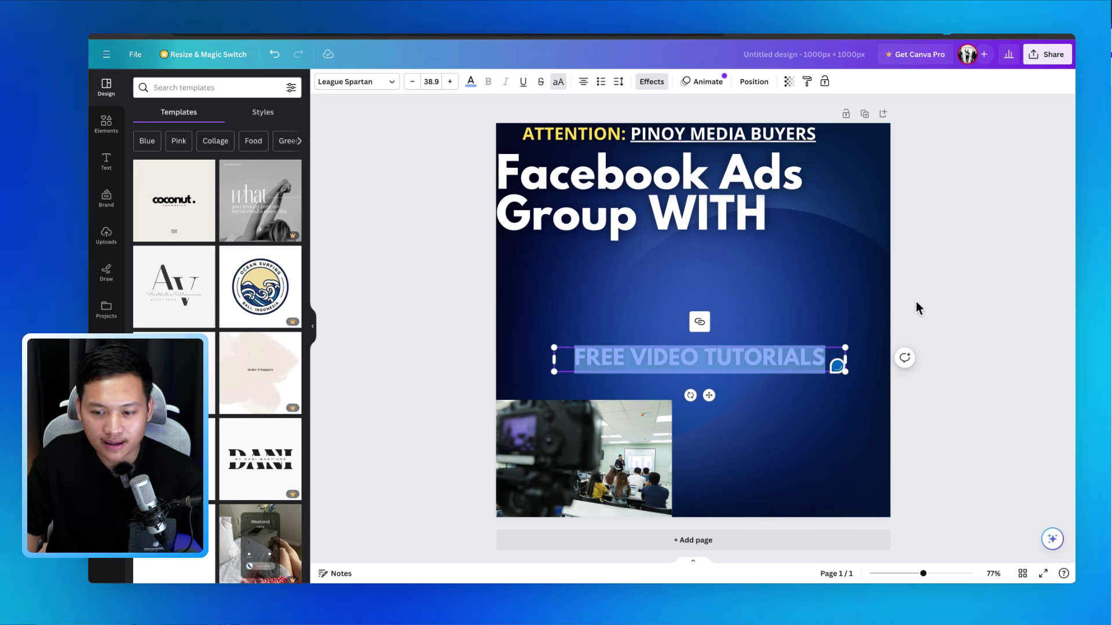
left_click(956, 310)
left_click_drag(792, 372, 786, 380)
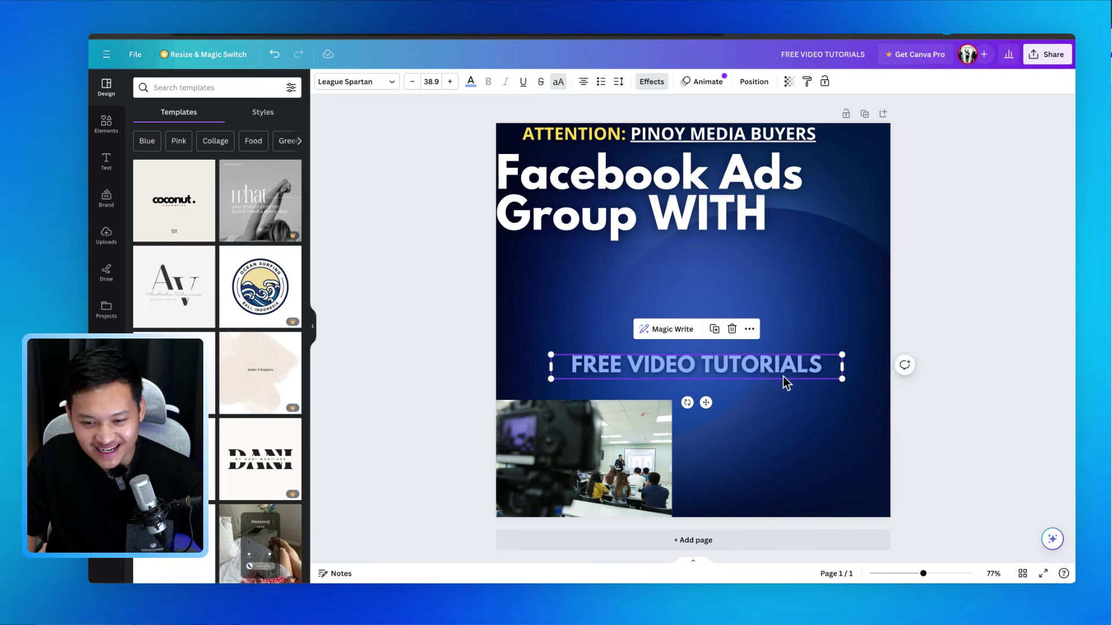
left_click_drag(658, 456, 658, 503)
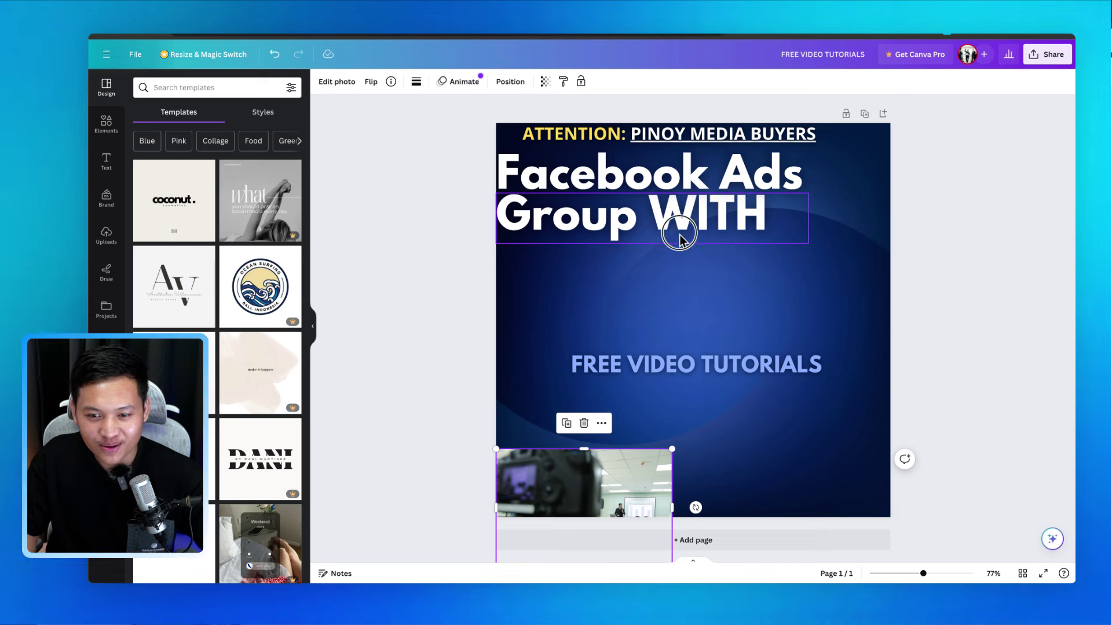
Place the "Group WITH" line just above "FREE VIDEO TUTORIALS", reword it as "Group with" and centre-align its text.
left_click_drag(675, 233, 807, 301)
left_click(717, 315)
left_click(704, 305)
type("with")
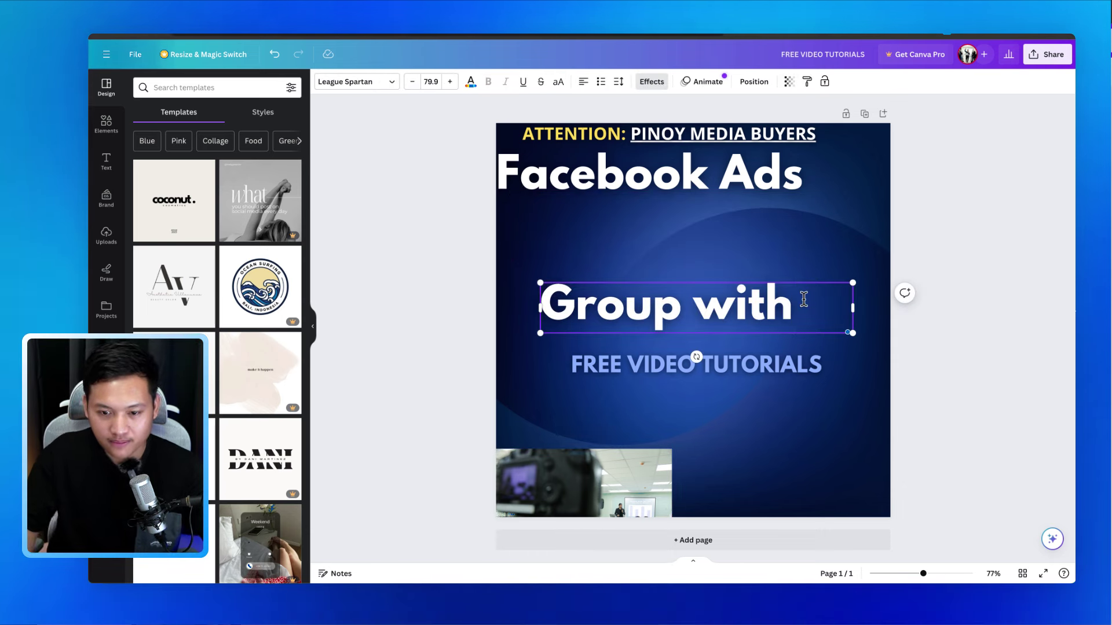
left_click(956, 284)
left_click(718, 321)
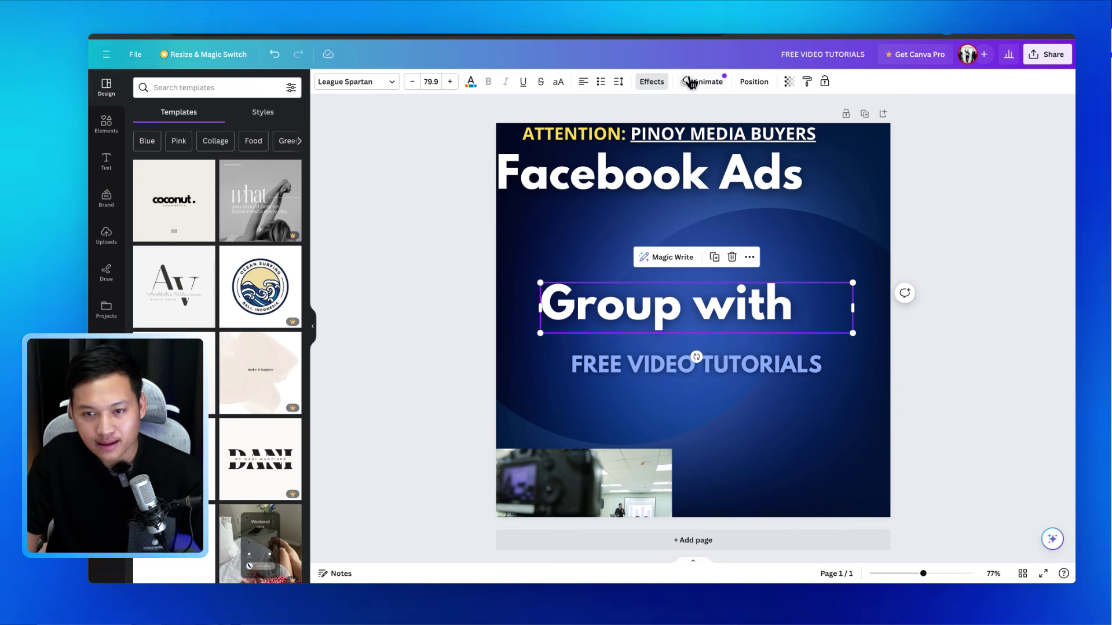
left_click(583, 82)
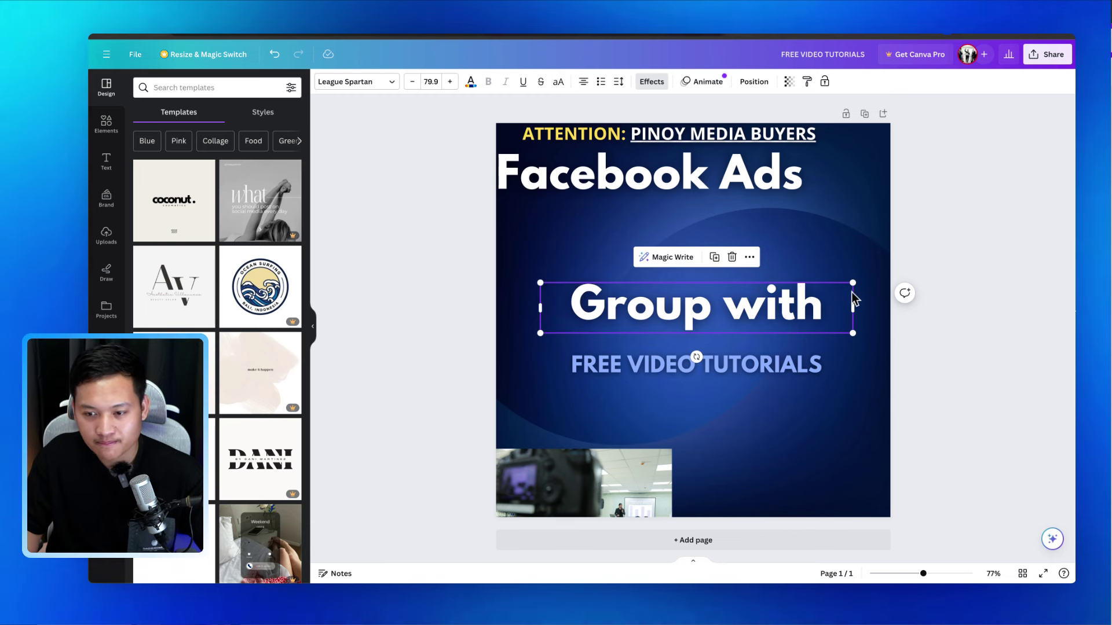
Scale down the "Group with" and "Facebook Ads" lines and stack them, centre-aligned, directly above "FREE VIDEO TUTORIALS".
left_click_drag(853, 284, 789, 293)
left_click_drag(715, 309, 745, 325)
left_click_drag(727, 191, 754, 295)
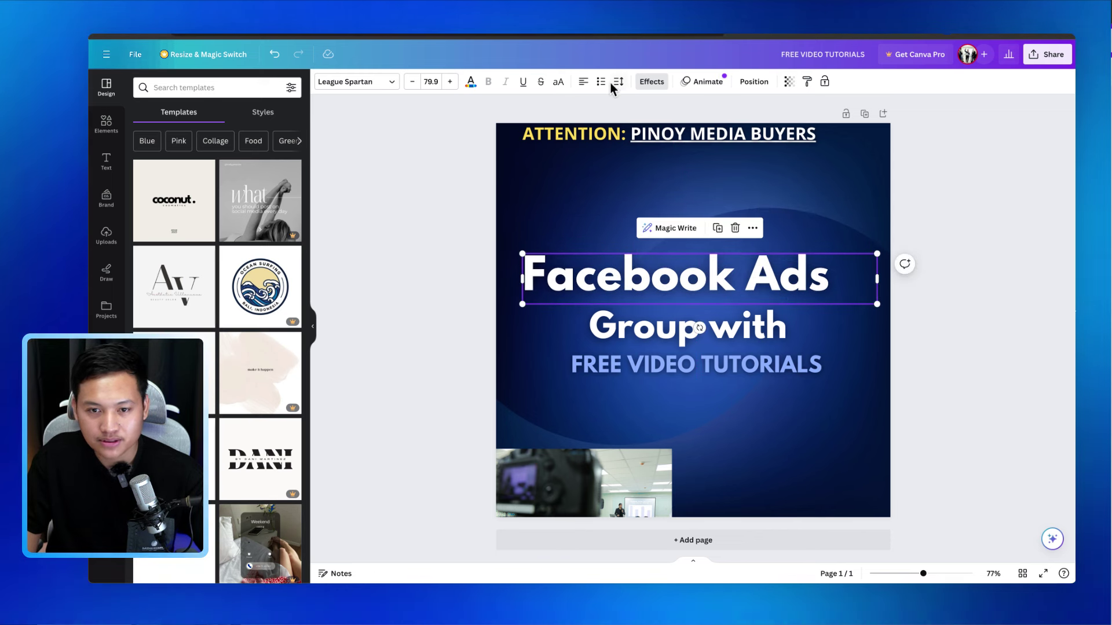
left_click_drag(876, 253, 851, 259)
left_click_drag(799, 284, 800, 294)
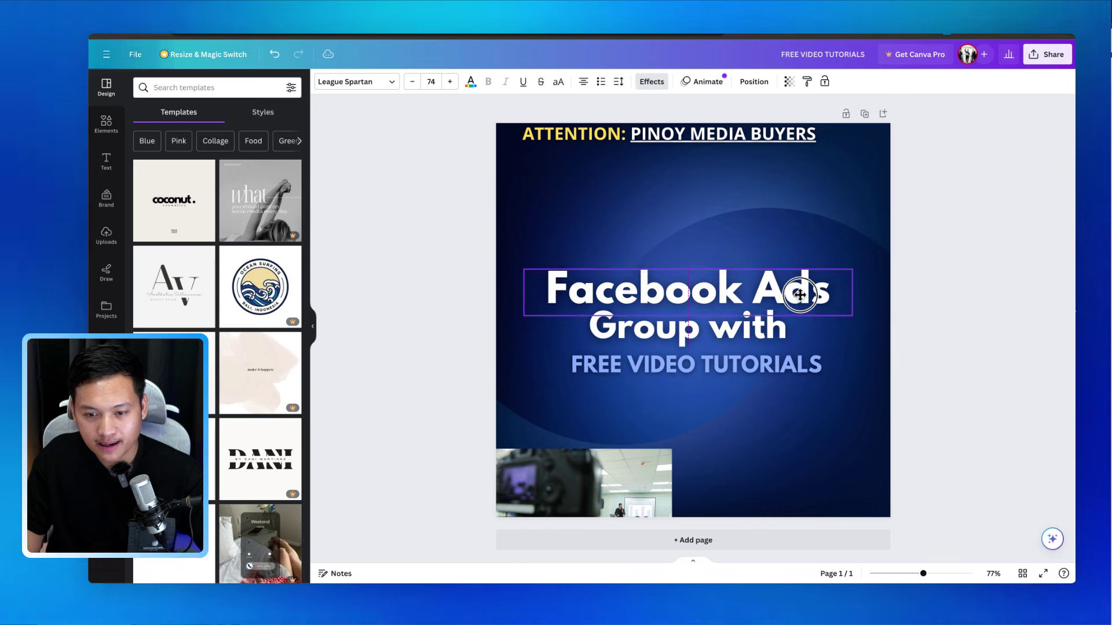
left_click(1026, 293)
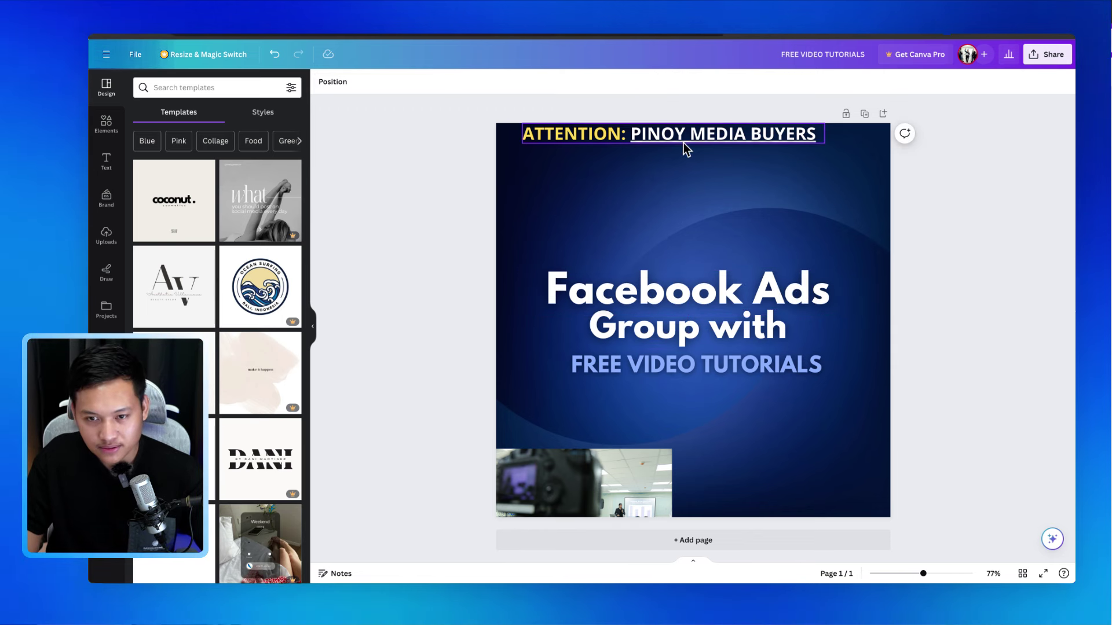
Place the "ATTENTION: PINOY MEDIA BUYERS" line just above "Facebook Ads" and scale it down to fit within that headline's width.
left_click_drag(686, 149, 696, 227)
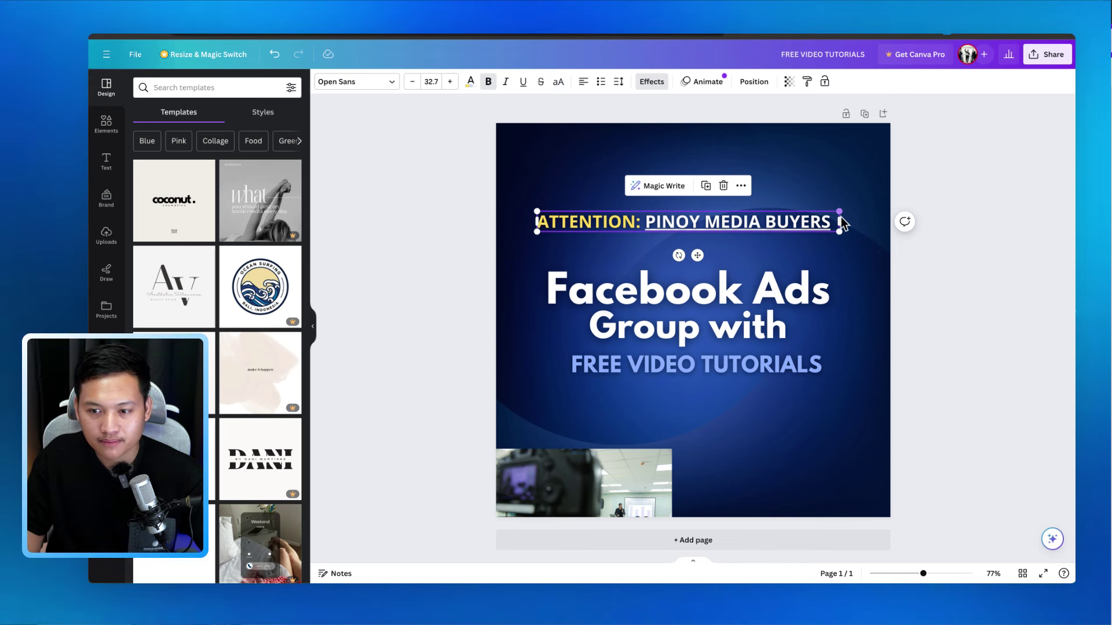
left_click_drag(840, 210, 762, 252)
left_click(953, 254)
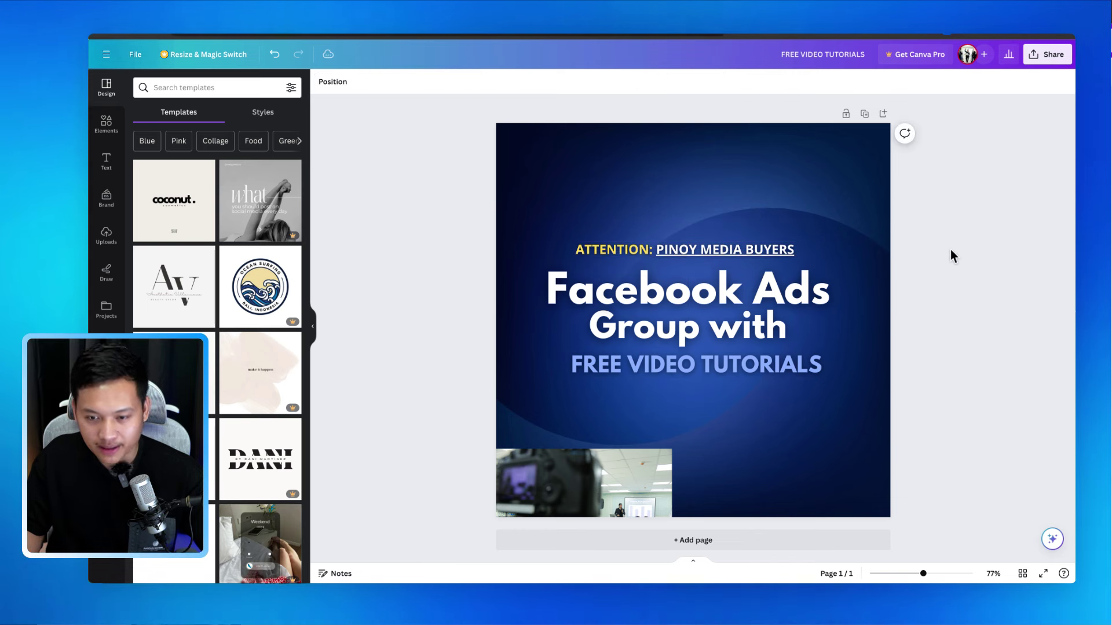
Enlarge the classroom photo to cover the whole square design and shift it so the students and presenter are in frame.
left_click_drag(639, 488, 624, 164)
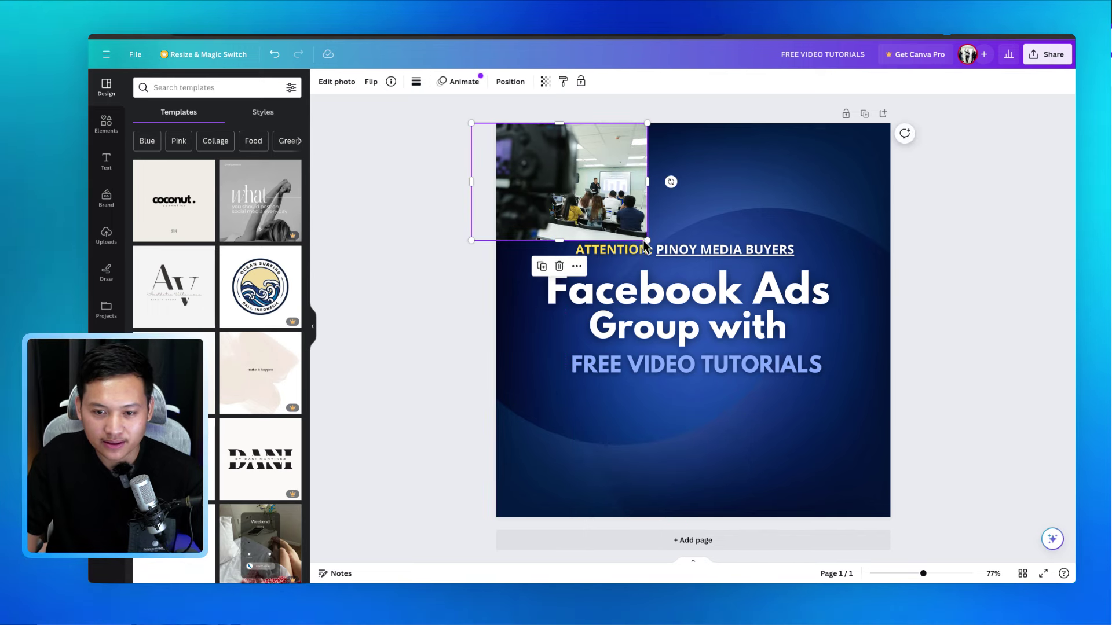
left_click_drag(648, 248, 1050, 541)
left_click_drag(838, 207, 702, 201)
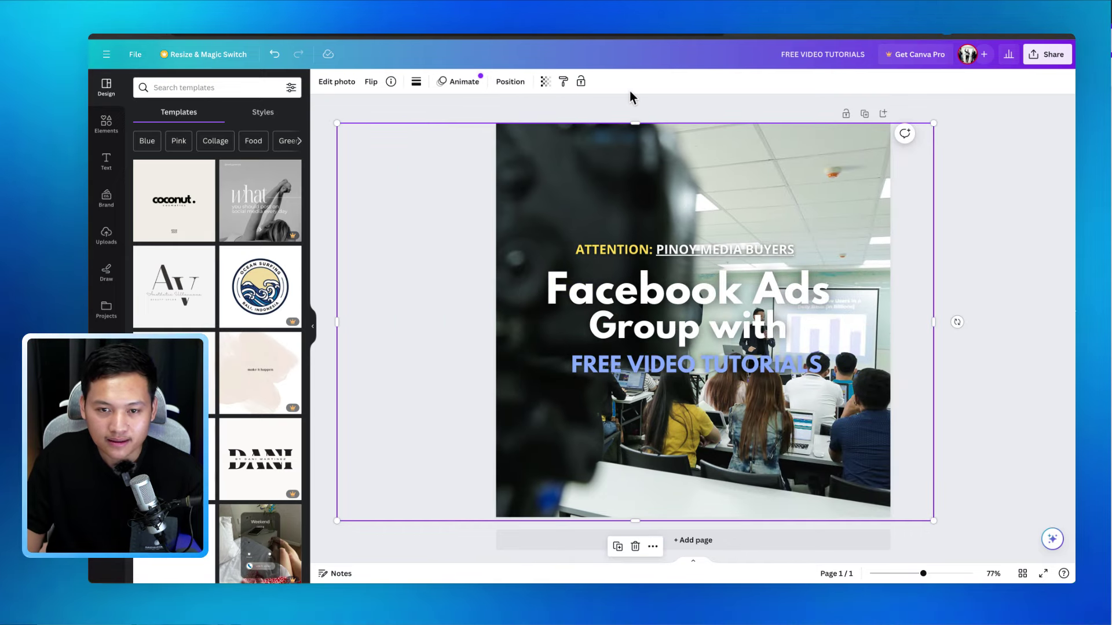
Set the classroom photo's transparency to about 8 so it blends into the blue background.
left_click(545, 81)
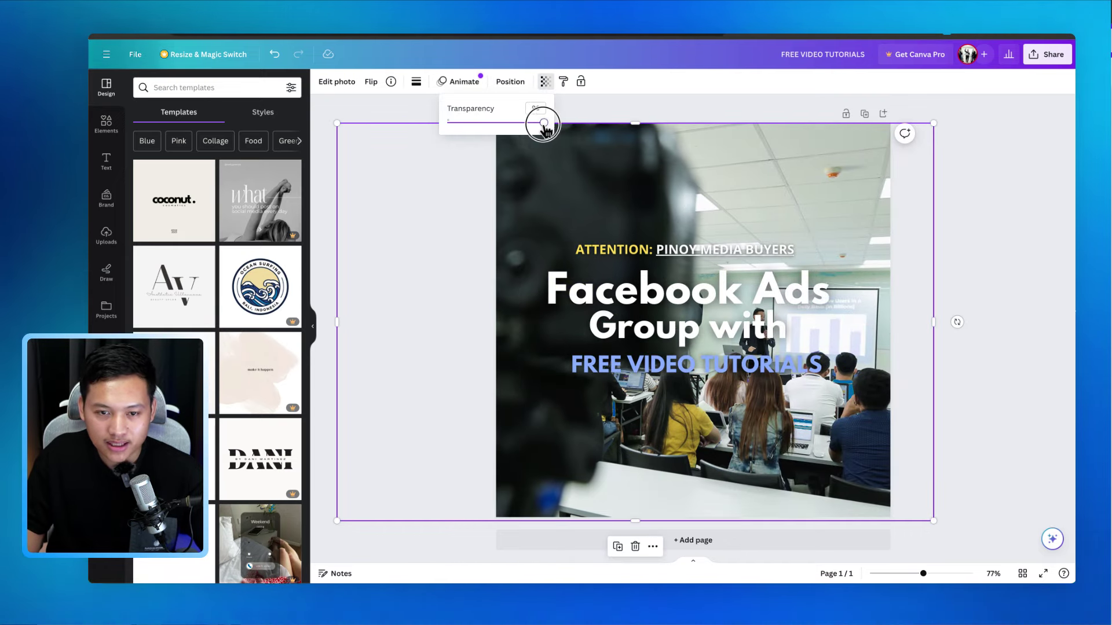
left_click_drag(544, 121, 452, 124)
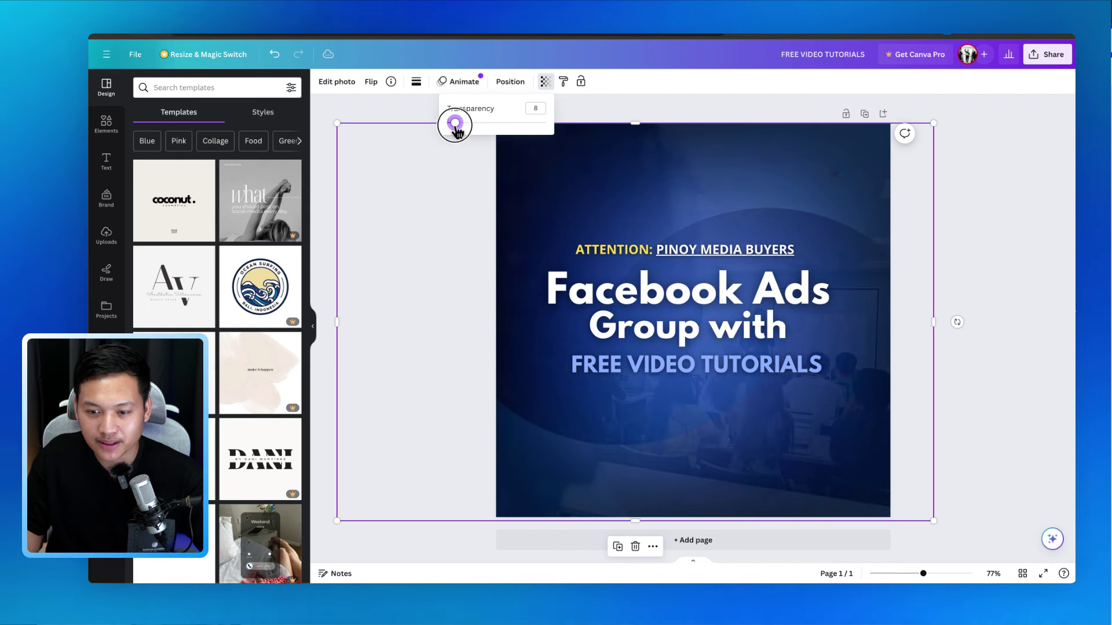
left_click(972, 241)
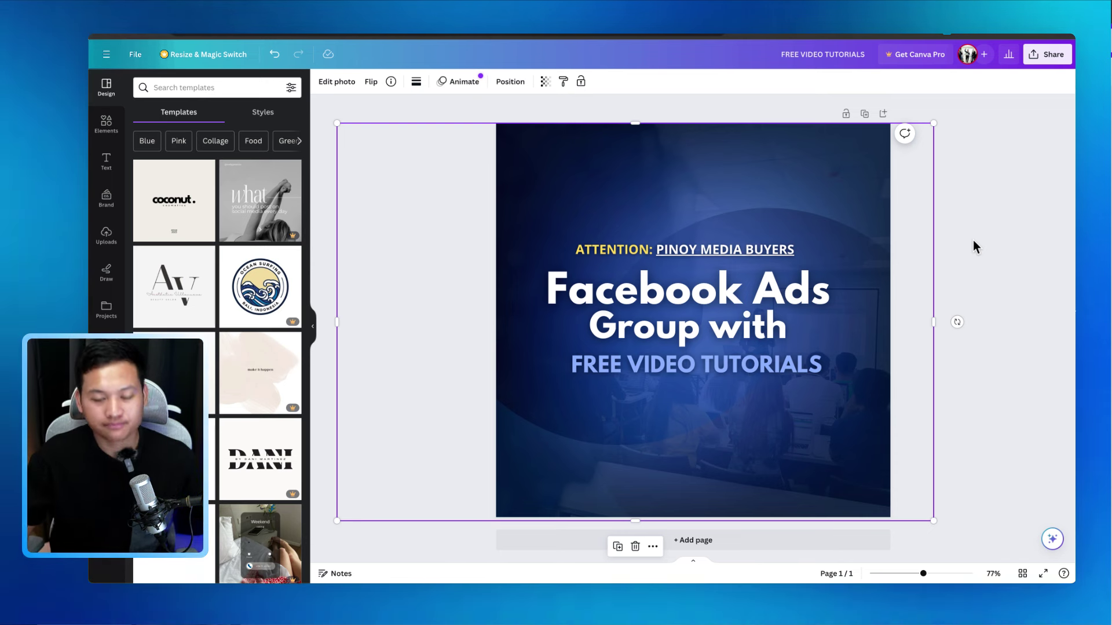
left_click(956, 238)
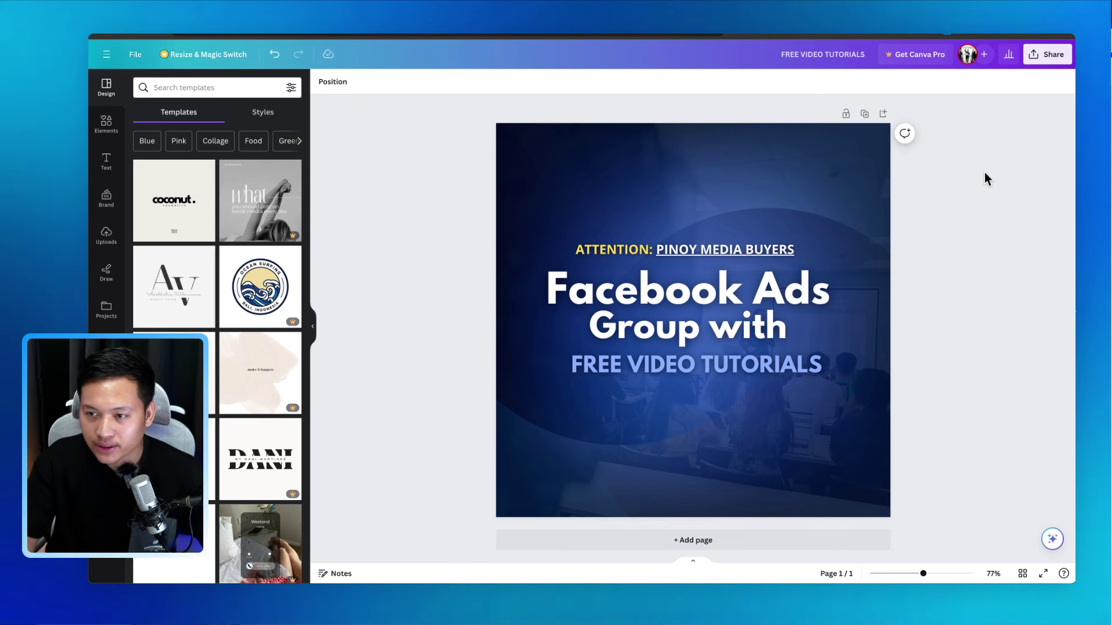
Download the finished 1,000 × 1,000 px design as FREE VIDEO TUTORIALS.png to the Downloads folder.
left_click(1053, 55)
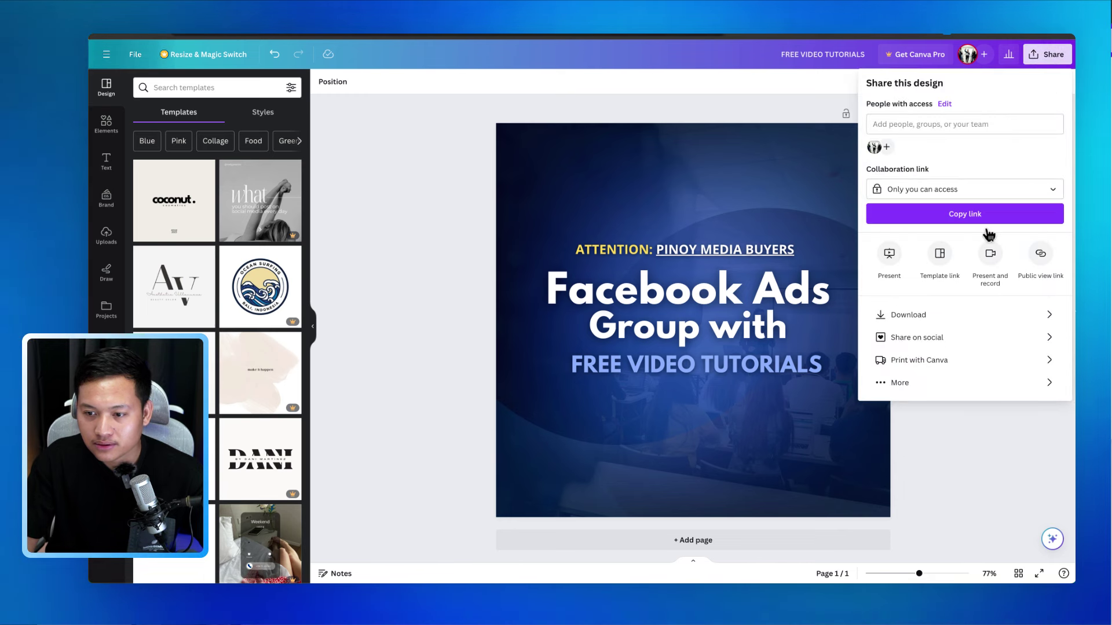
left_click(921, 317)
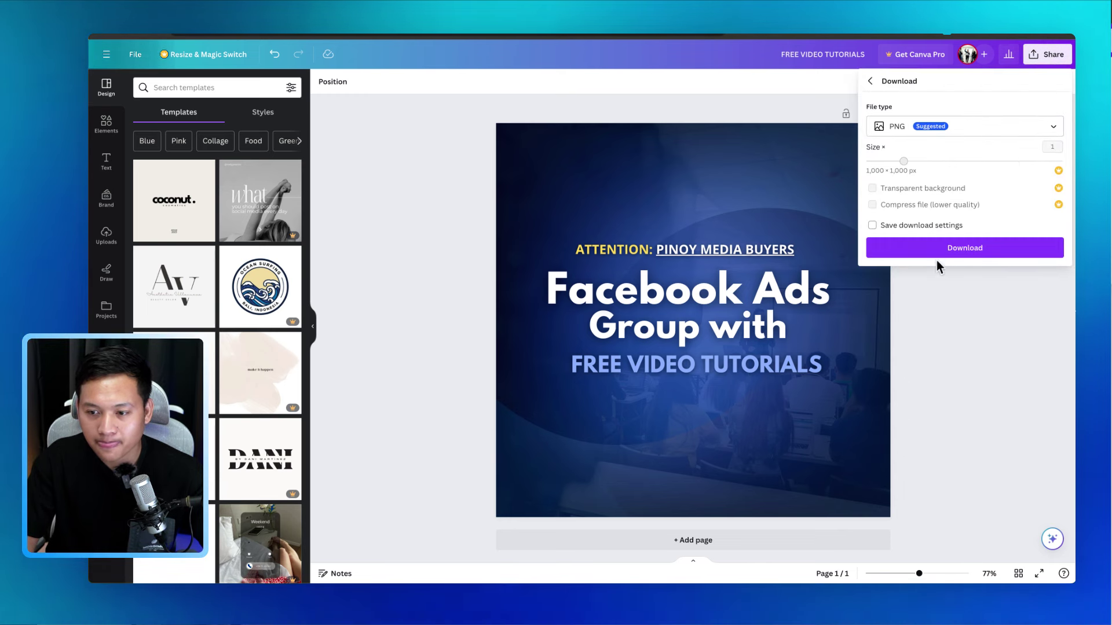
left_click(941, 251)
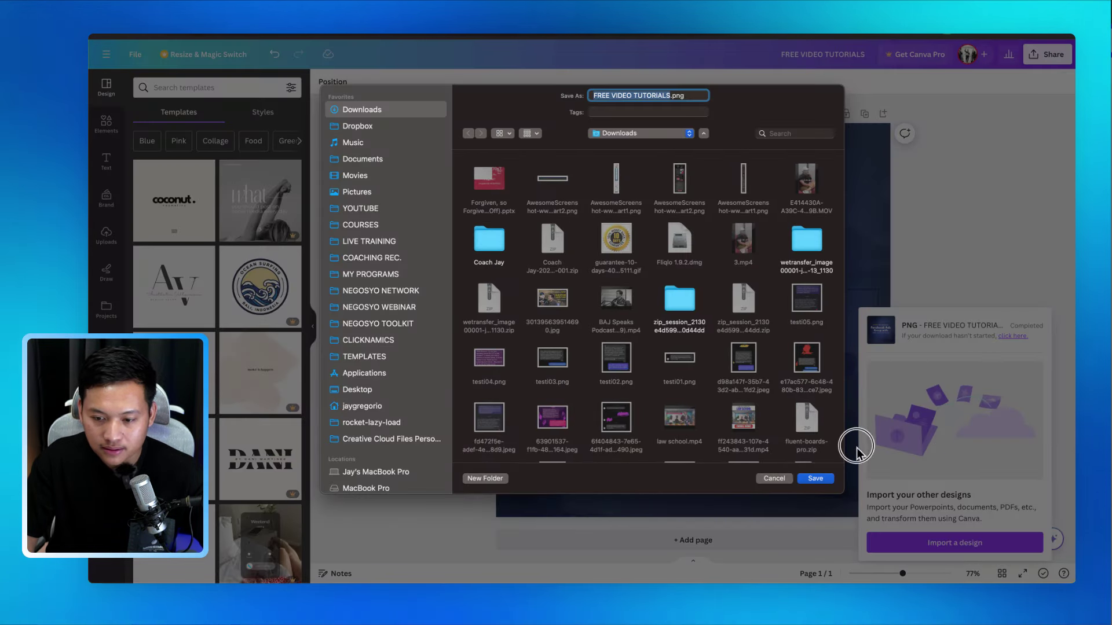
left_click(816, 479)
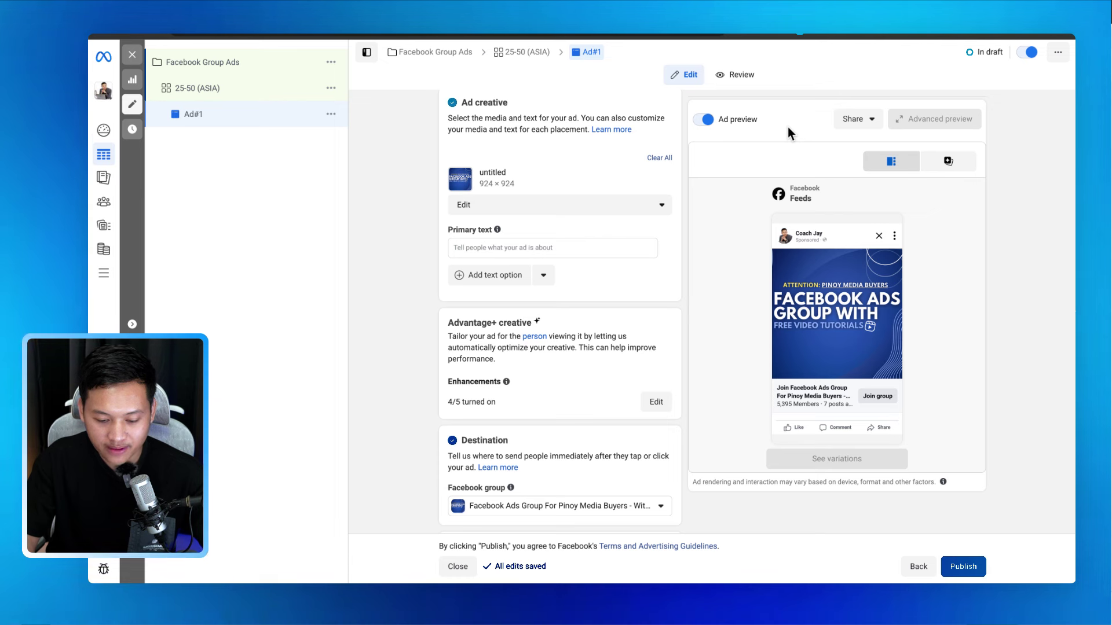
Switch to Meta Ads Manager and replace Ad#1's media with the uploaded FREE VIDEO TUTORIALS.png.
left_click(513, 209)
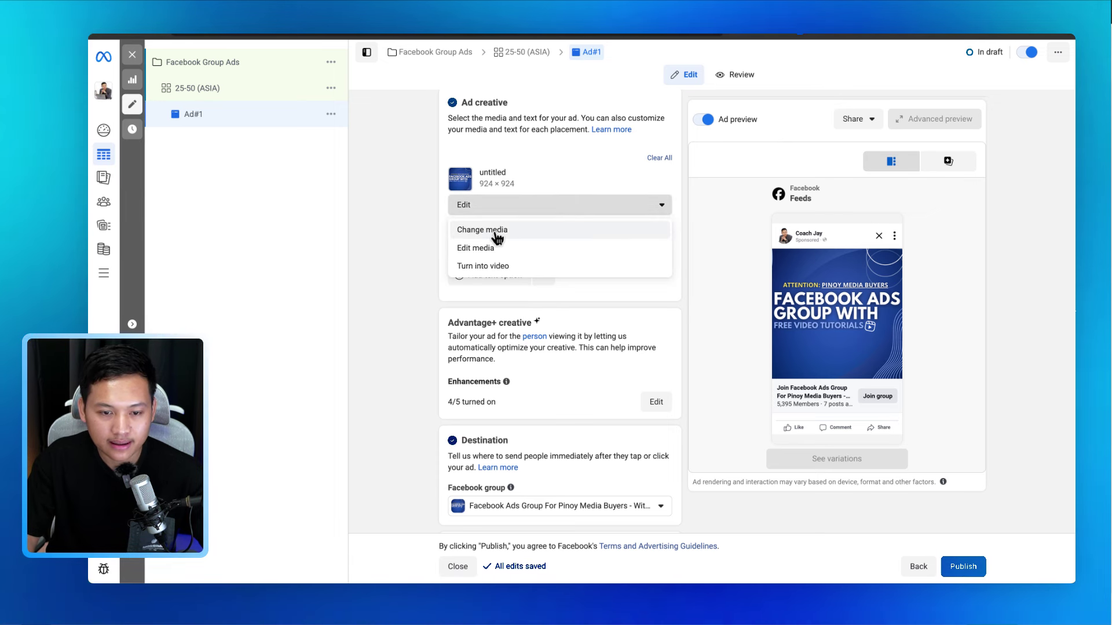
left_click(496, 231)
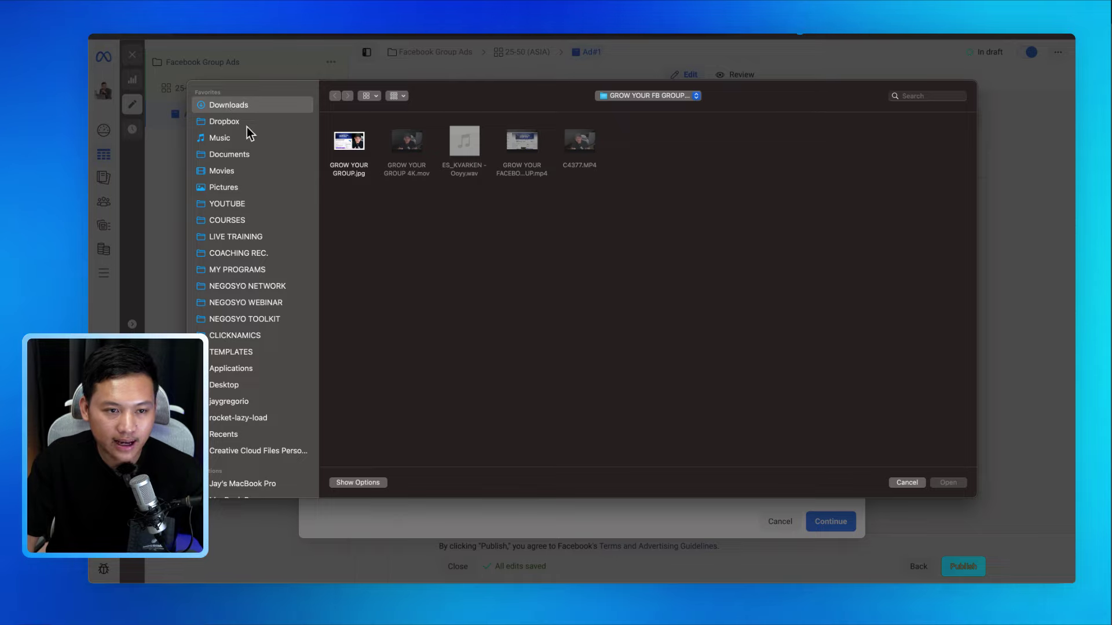
double_click(359, 159)
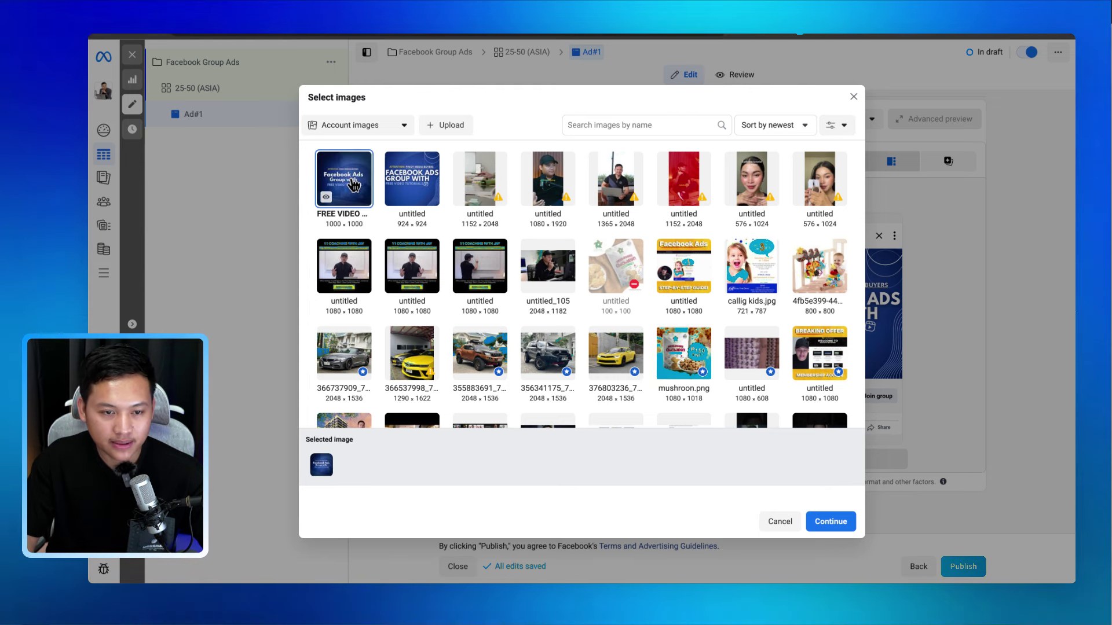
left_click(353, 184)
left_click(353, 184)
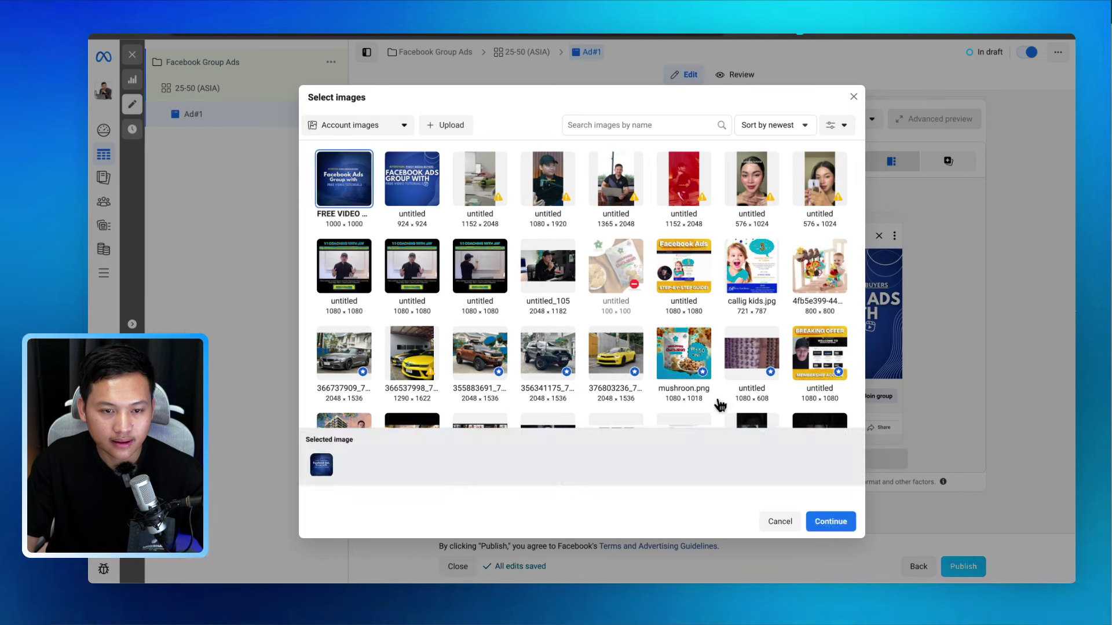
left_click(831, 522)
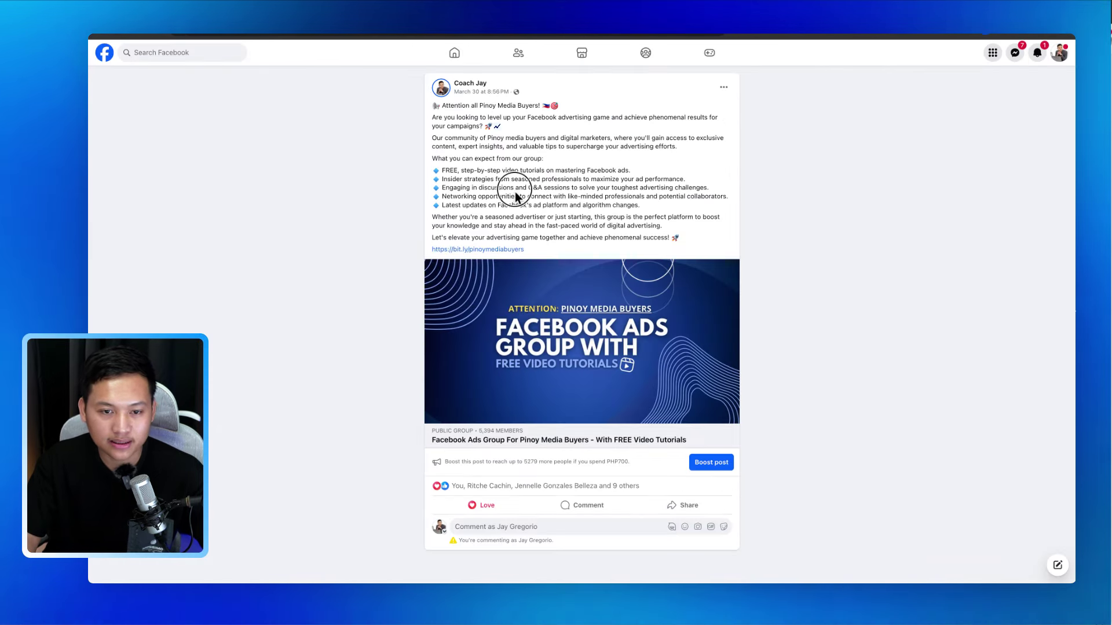
Copy the body text of the existing Facebook group post, without its link, and paste it as Ad#1's primary text.
left_click(433, 111)
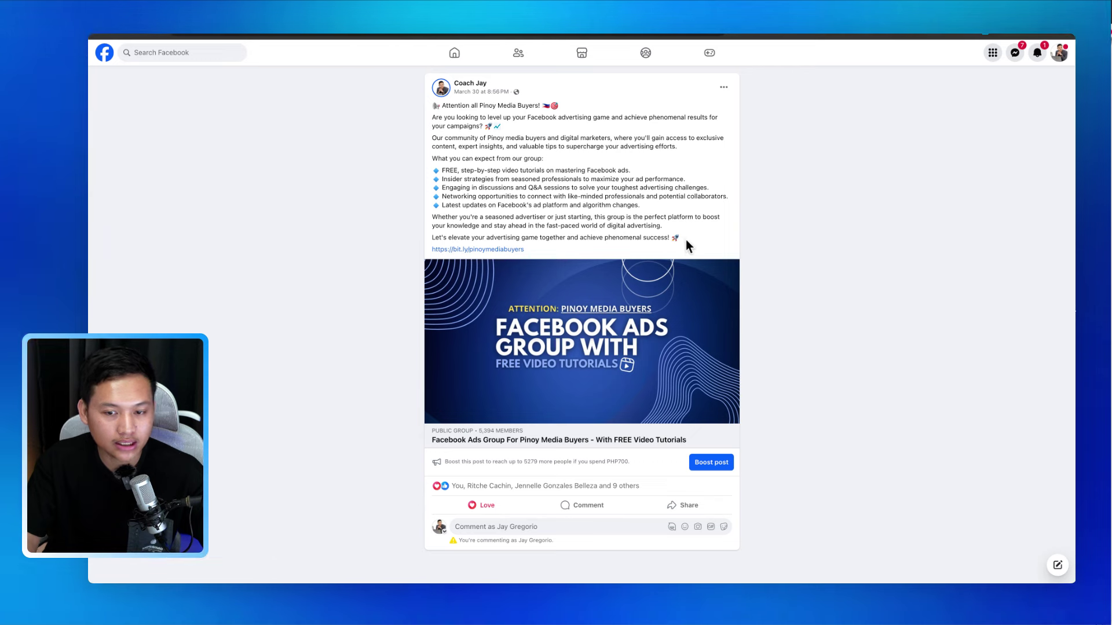
left_click_drag(686, 239, 407, 112)
right_click(518, 198)
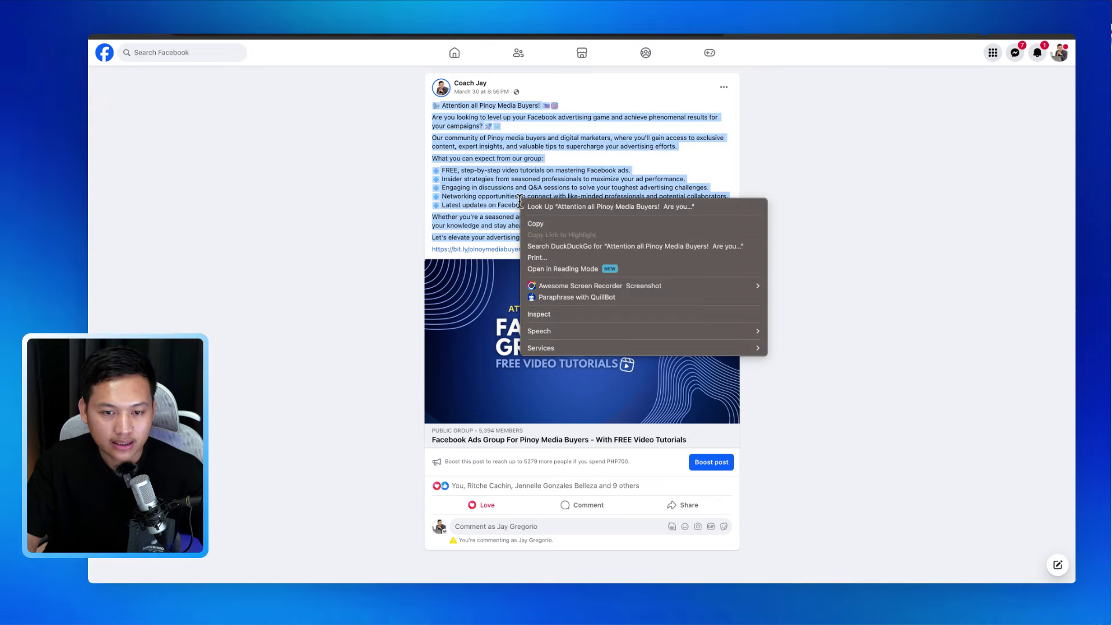
left_click(551, 223)
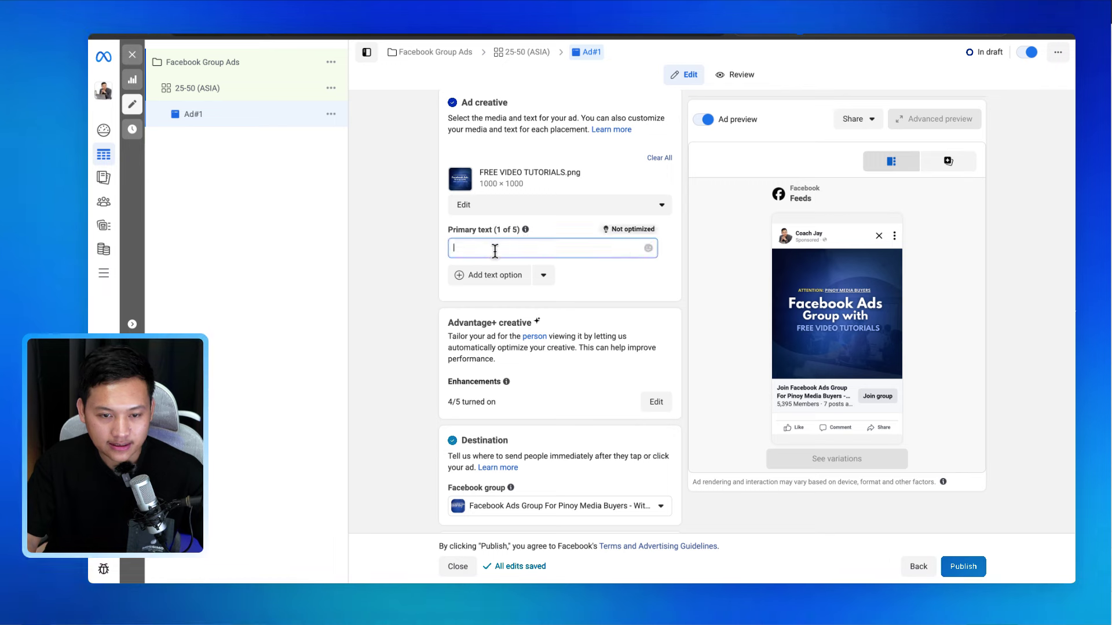
key("ctrl+v")
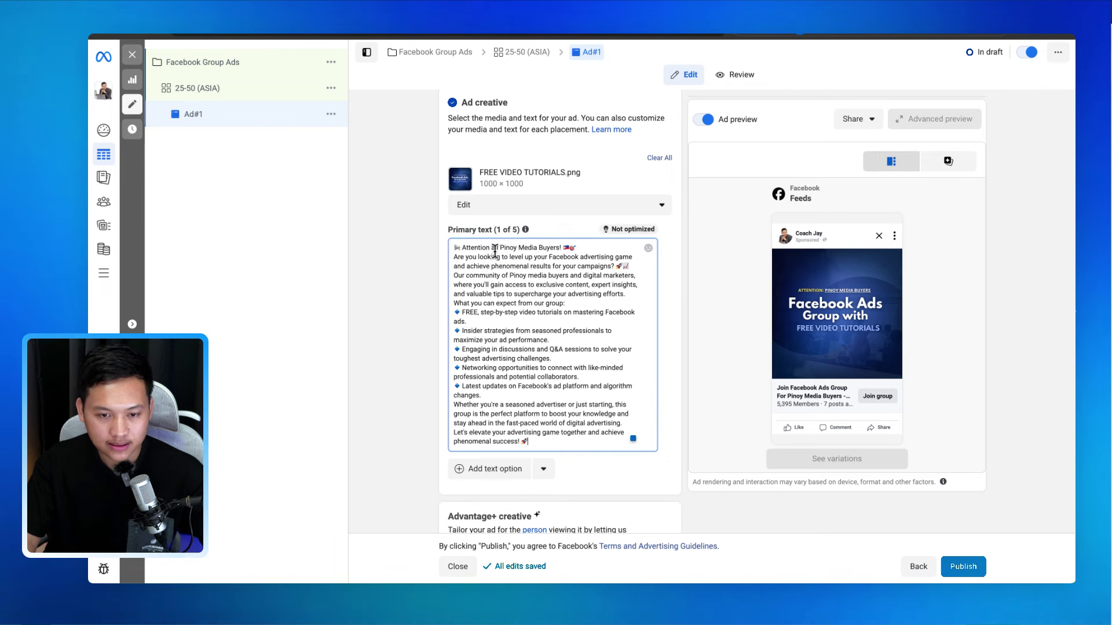
Insert blank lines in the primary text after the greeting, "What you can expect from our group:", the bullet list and the "Whether you're a seasoned advertiser" paragraph.
left_click(602, 247)
key("Return")
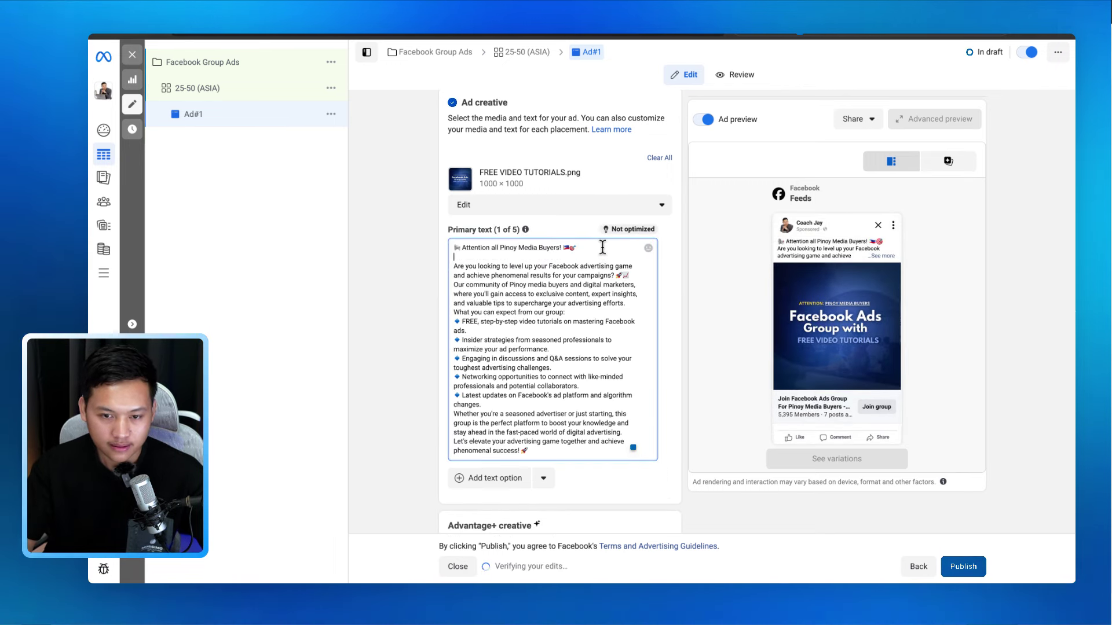
left_click(597, 313)
key("Return")
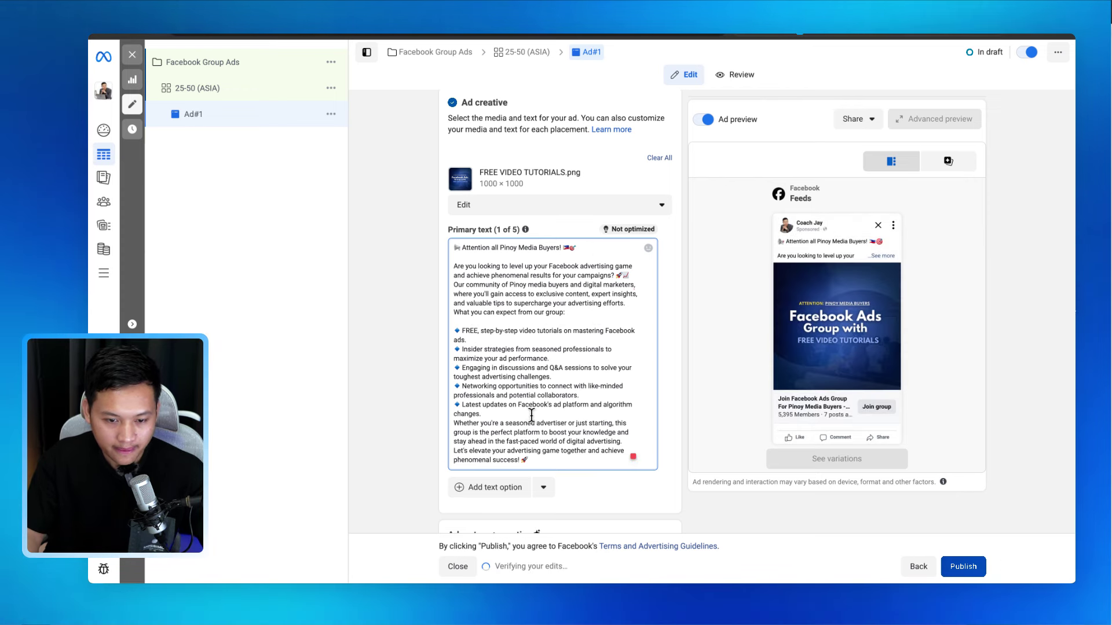
scroll(532, 415, "down", 1)
left_click(509, 388)
key("Return")
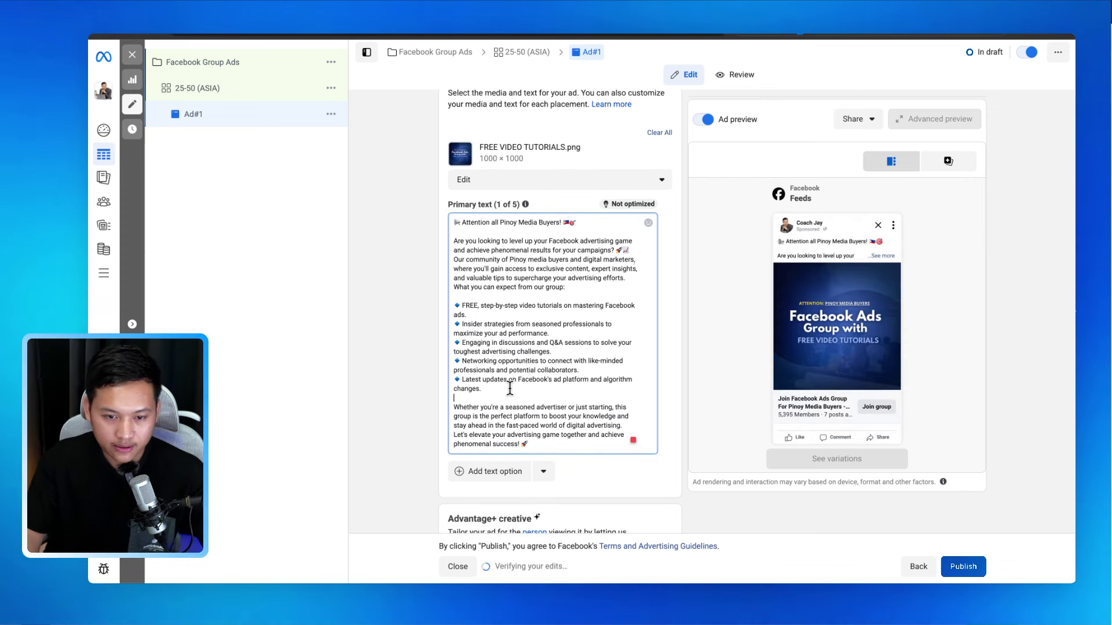
scroll(510, 387, "down", 1)
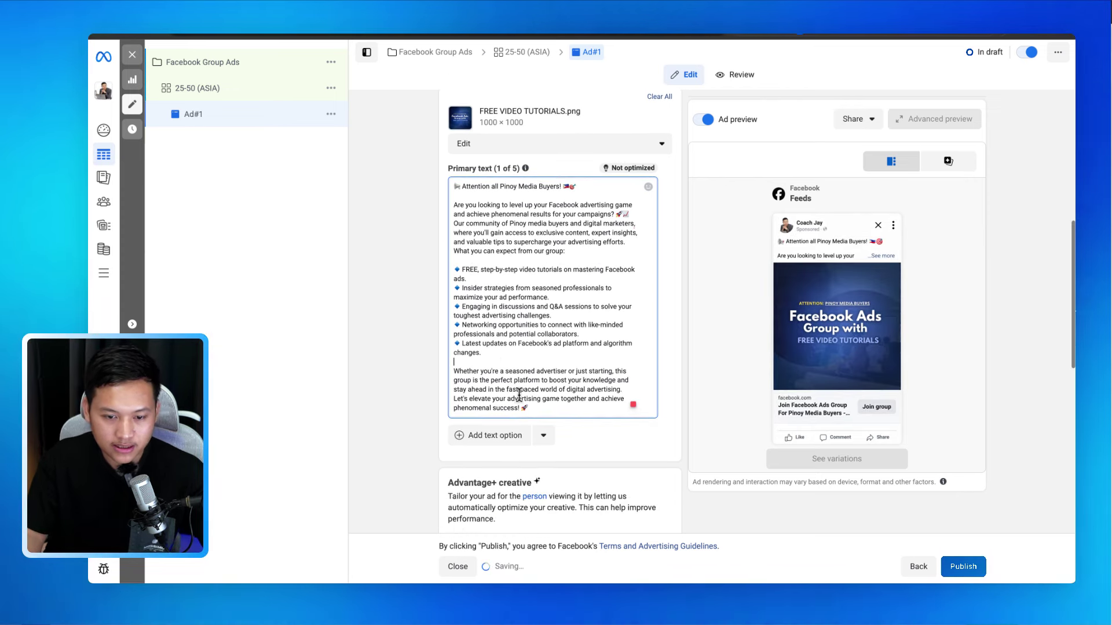
left_click(629, 392)
key("Return")
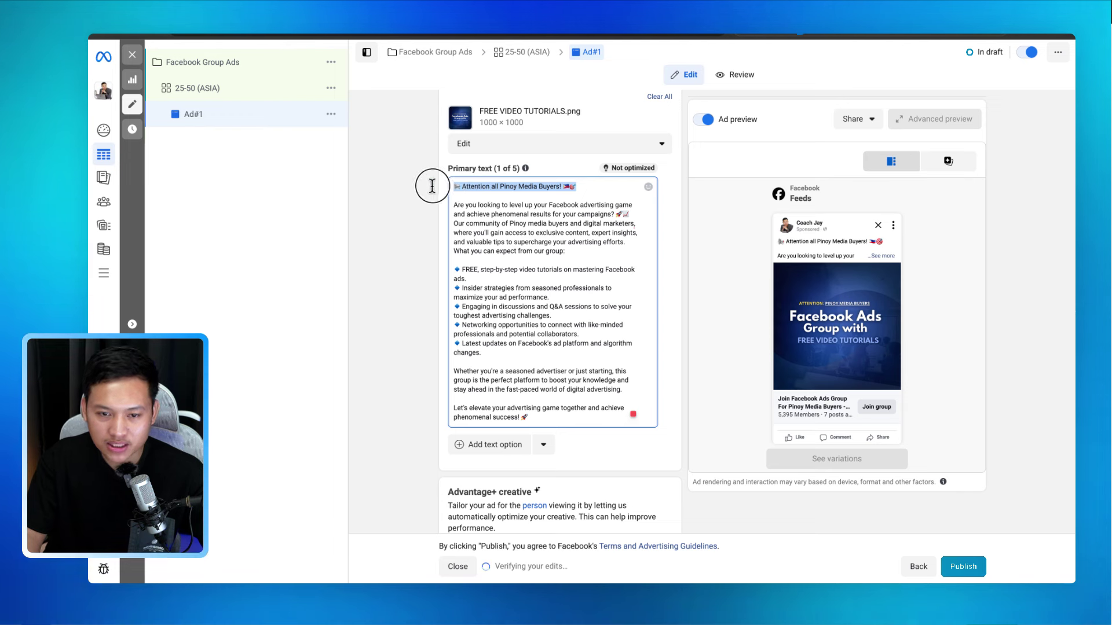
Delete the "Attention all Pinoy Media Buyers!" opening with its blank line, and add a blank line after the opening question.
key("BackSpace")
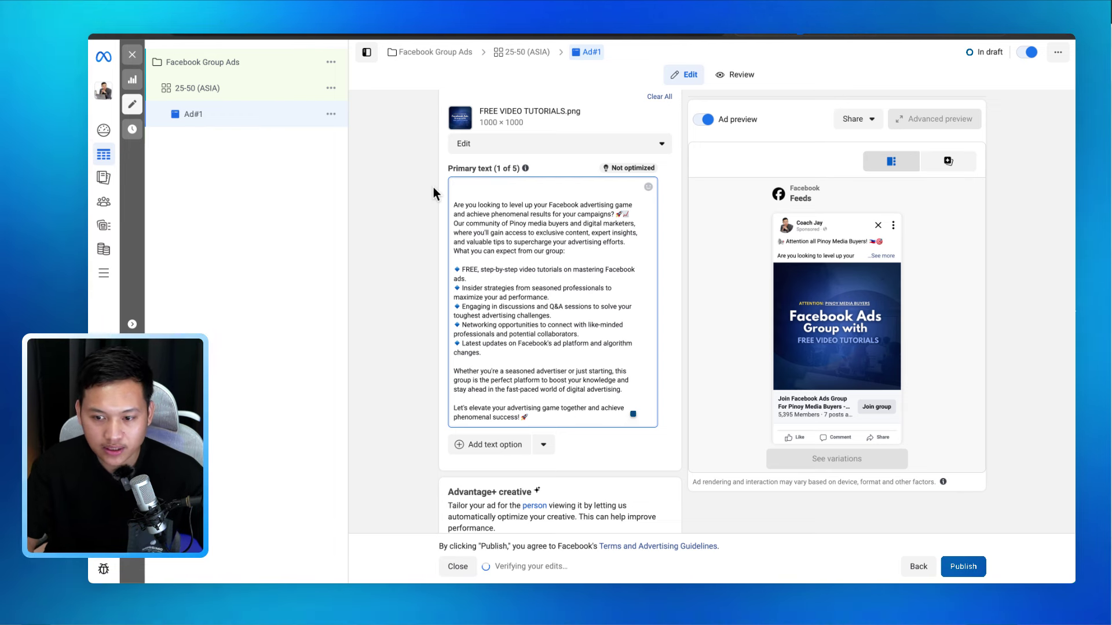
key("Delete")
key("Delete")
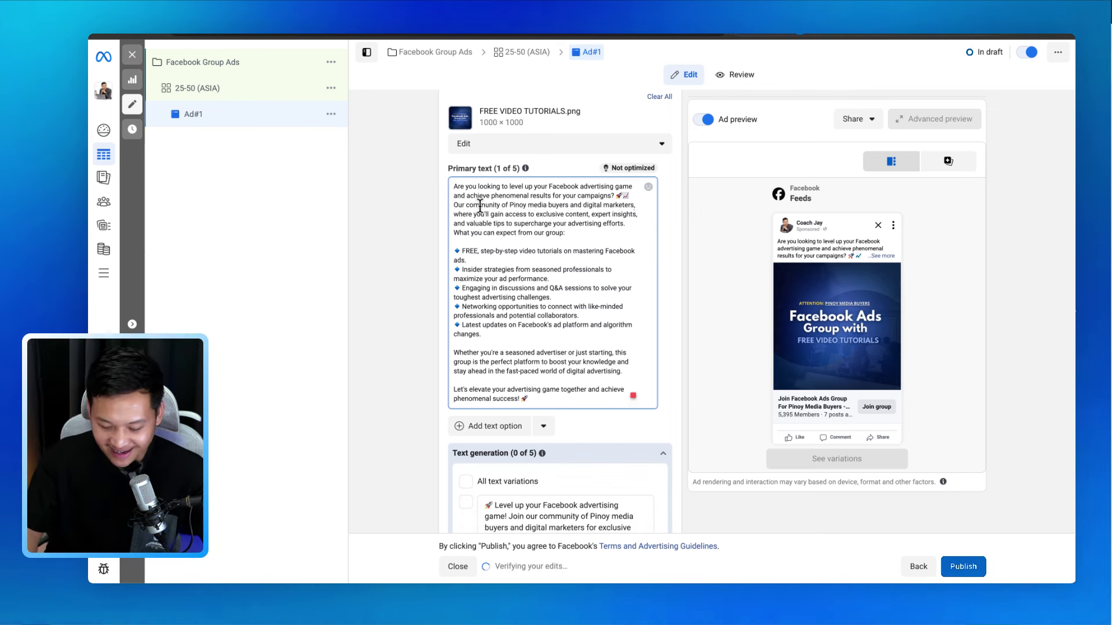
key("Return")
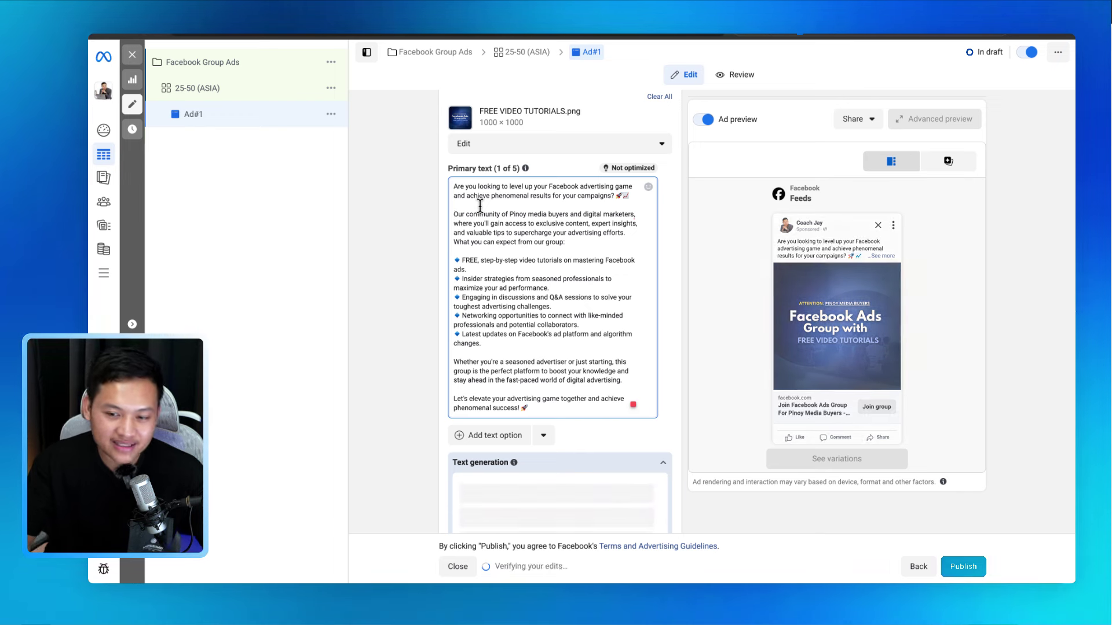
Expand the full primary text in the Facebook Feeds ad preview and collapse the text generation suggestions.
left_click(881, 256)
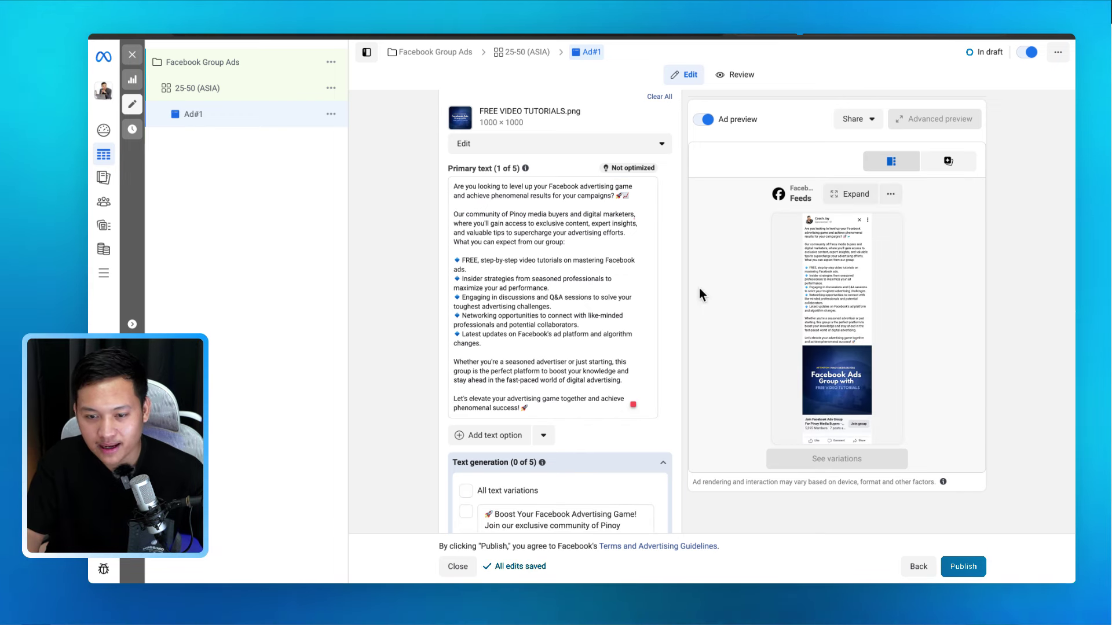
scroll(582, 295, "down", 1)
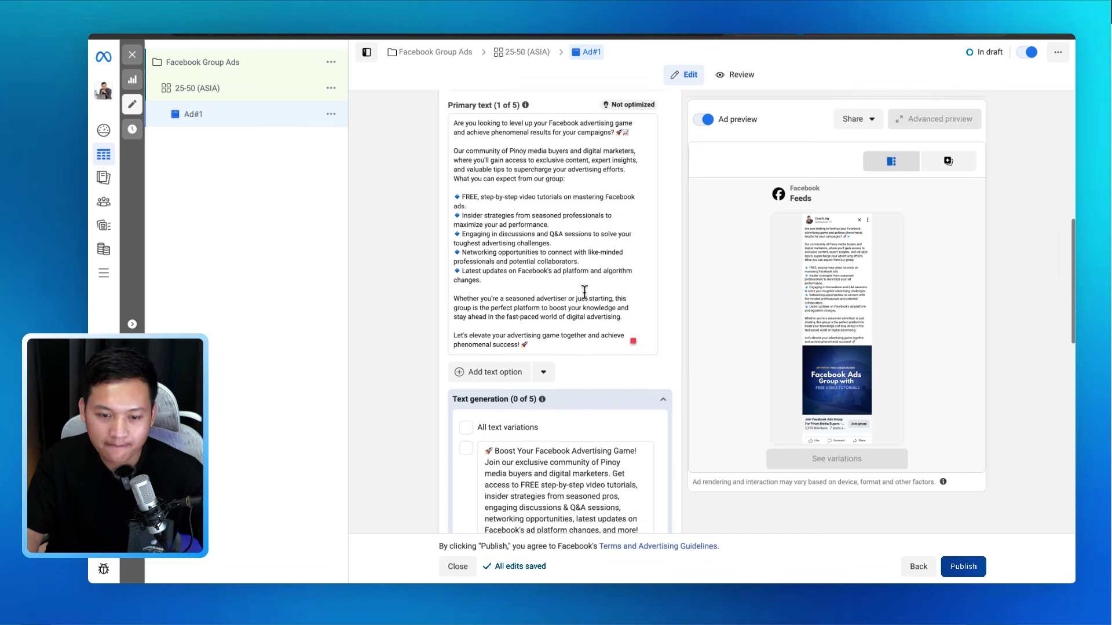
left_click(663, 399)
scroll(753, 370, "down", 1)
mouse_move(863, 424)
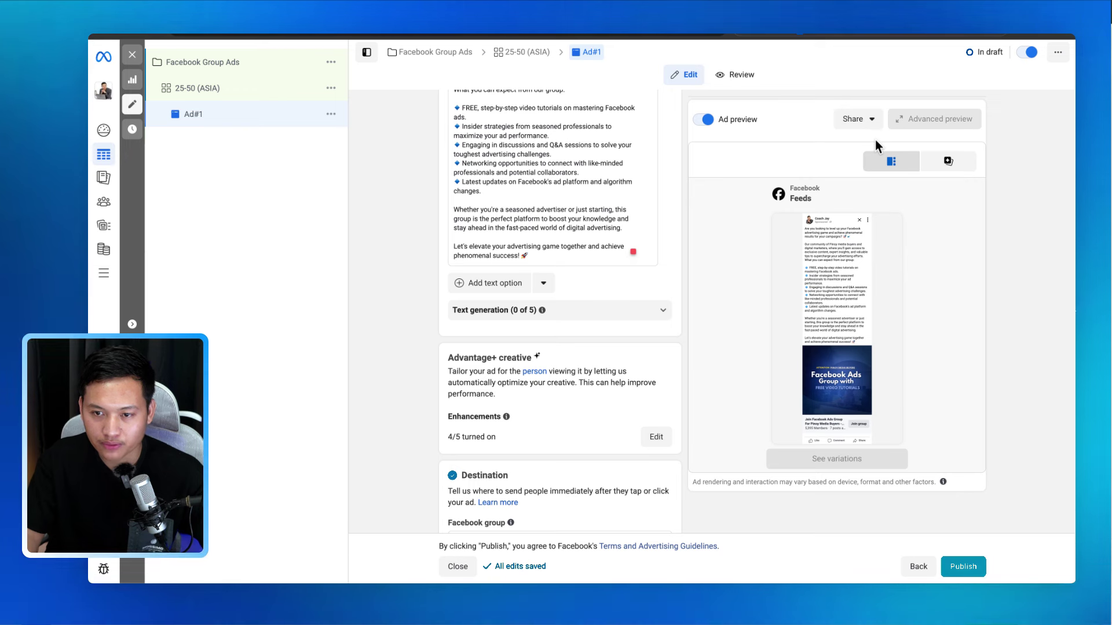
Review Ad#1's destination and tracking settings and inspect the enlarged Mobile Feed preview down to its Join group button.
scroll(651, 310, "down", 3)
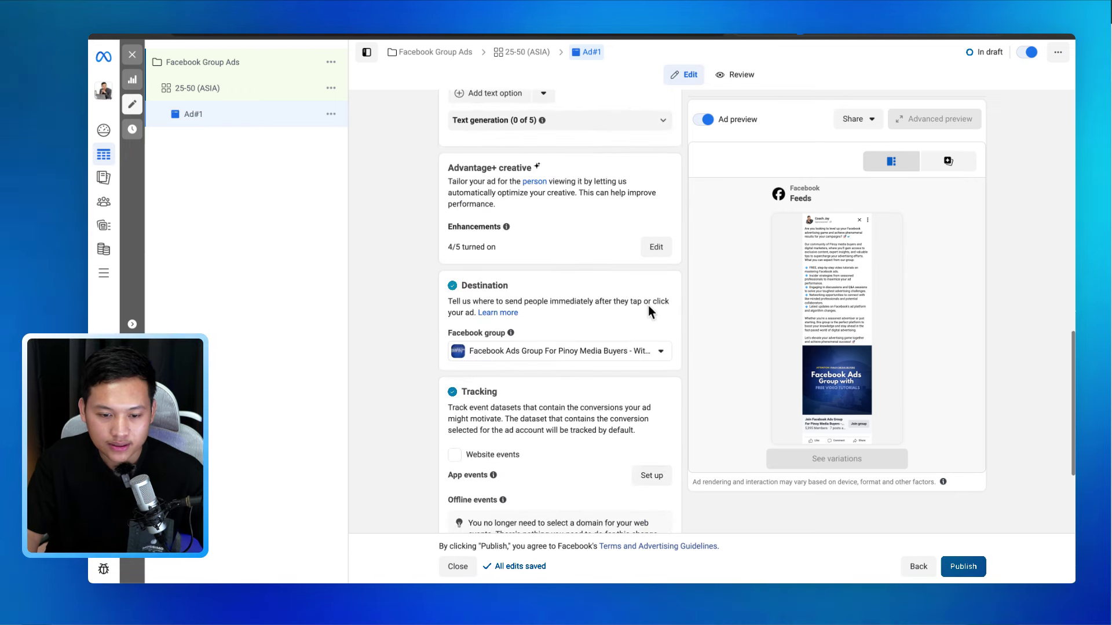
scroll(649, 307, "down", 2)
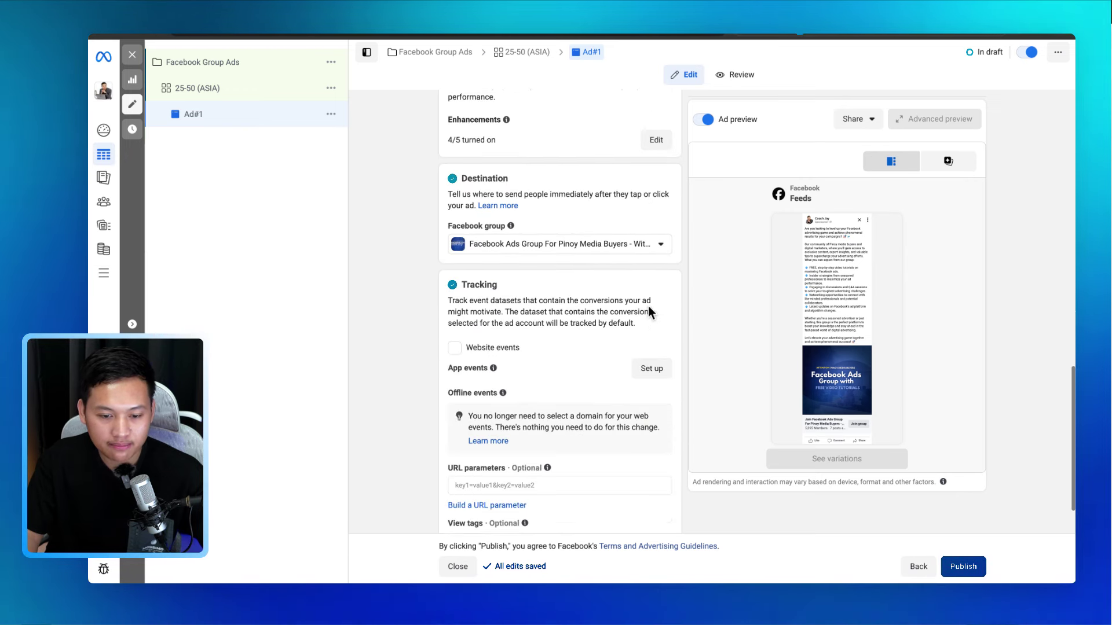
scroll(650, 312, "down", 1)
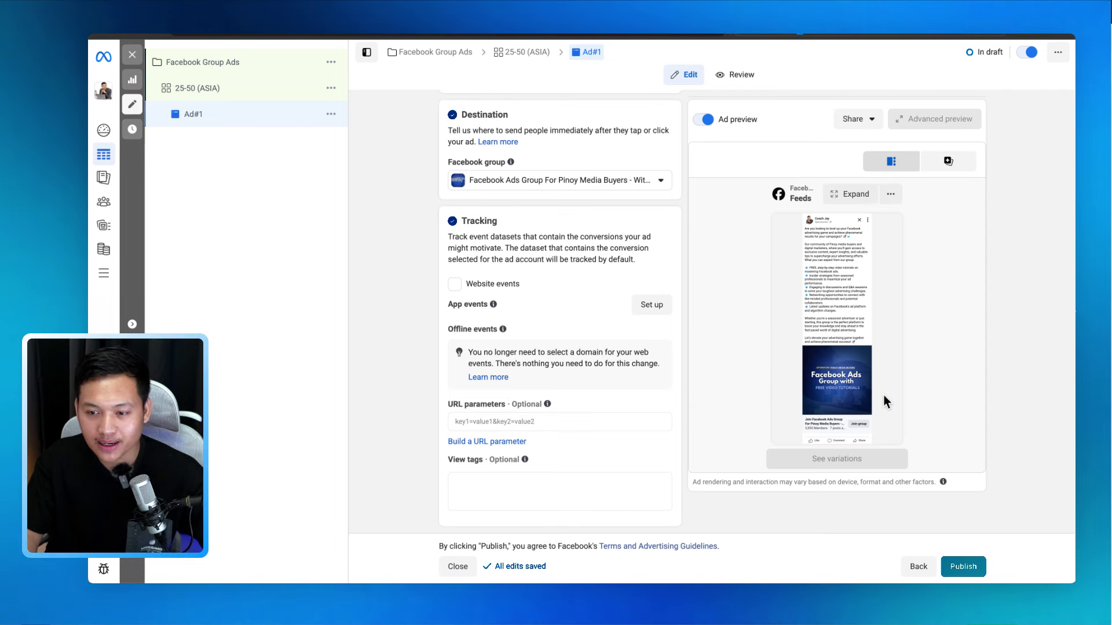
left_click(851, 197)
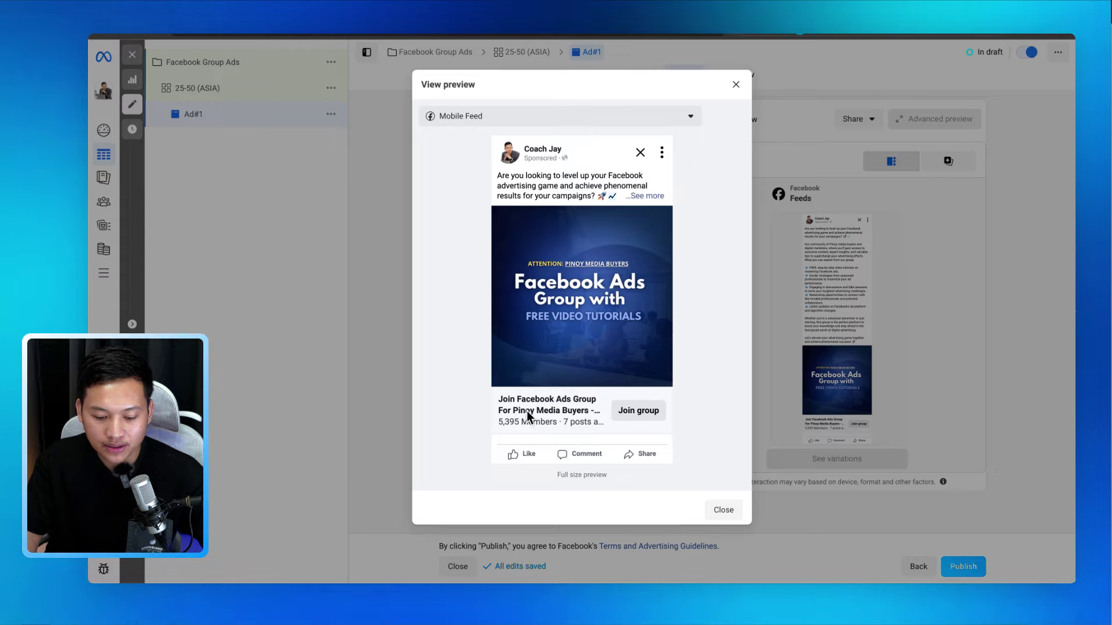
scroll(601, 473, "down", 3)
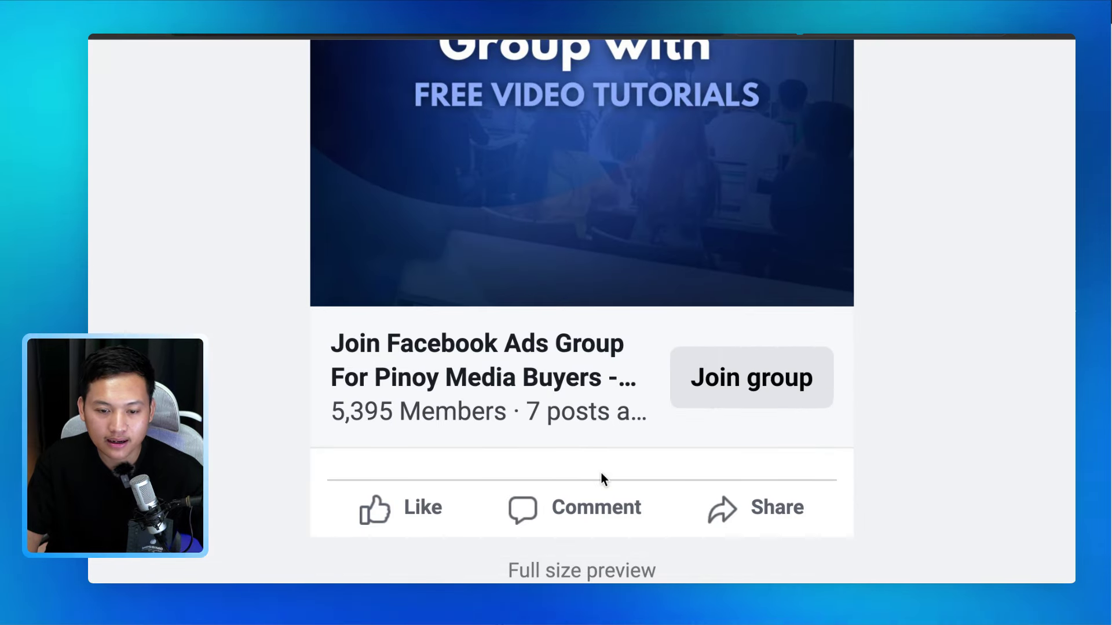
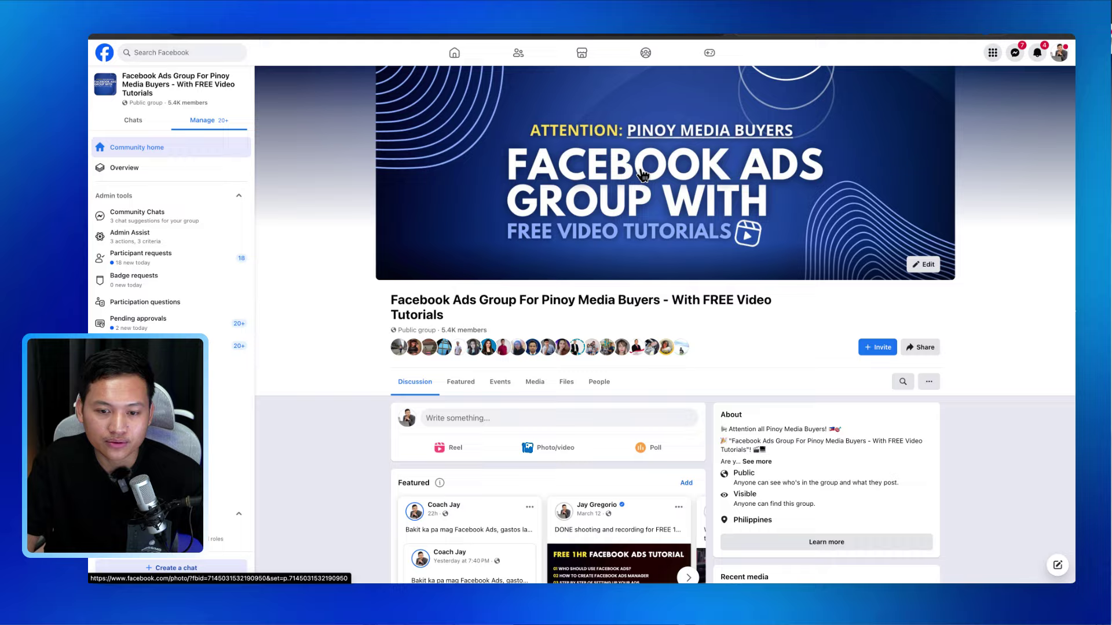
Look through the Facebook Ads group's feed for the post on the new Facebook group column preset and view its image.
scroll(645, 171, "down", 10)
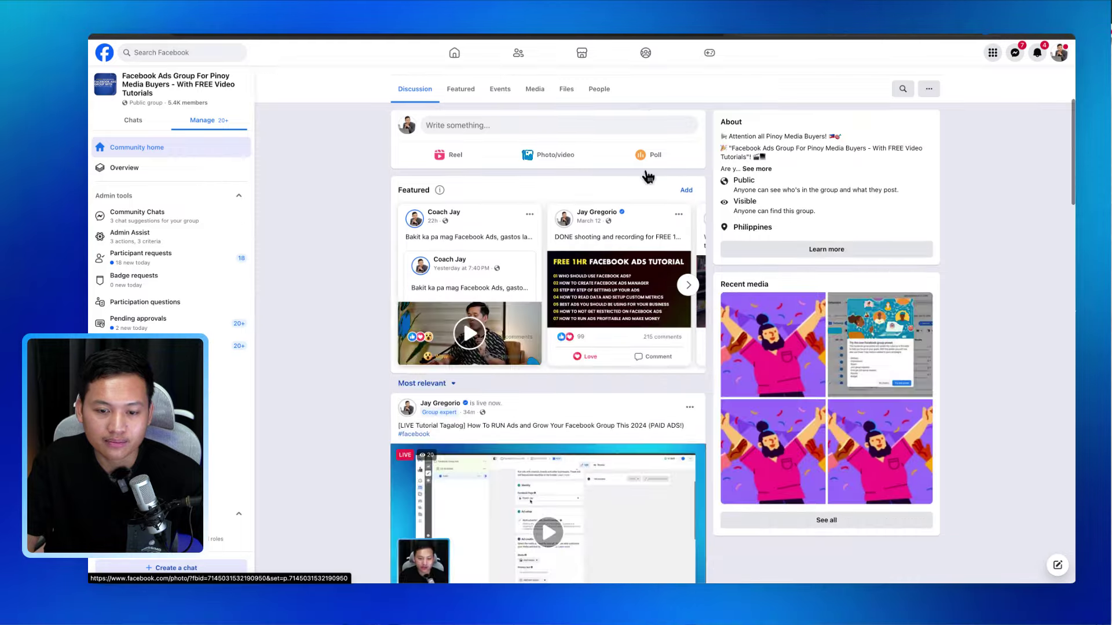
scroll(646, 171, "down", 15)
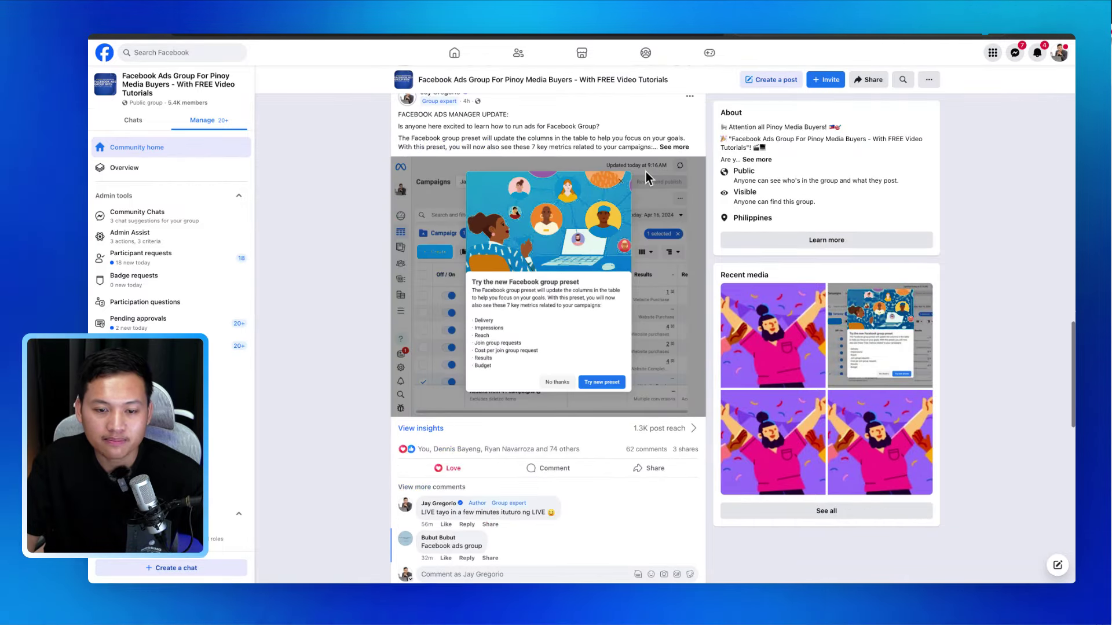
left_click(607, 242)
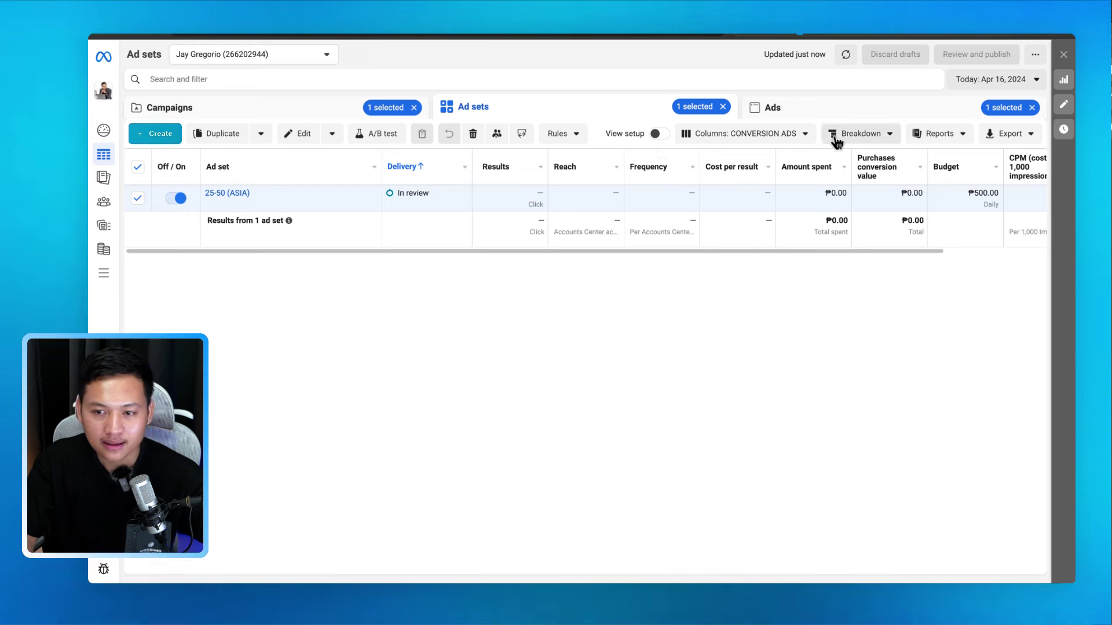
Customize the ad sets table's columns, removing Frequency, Cost per result, Amount spent and Purchases conversion value.
left_click(807, 138)
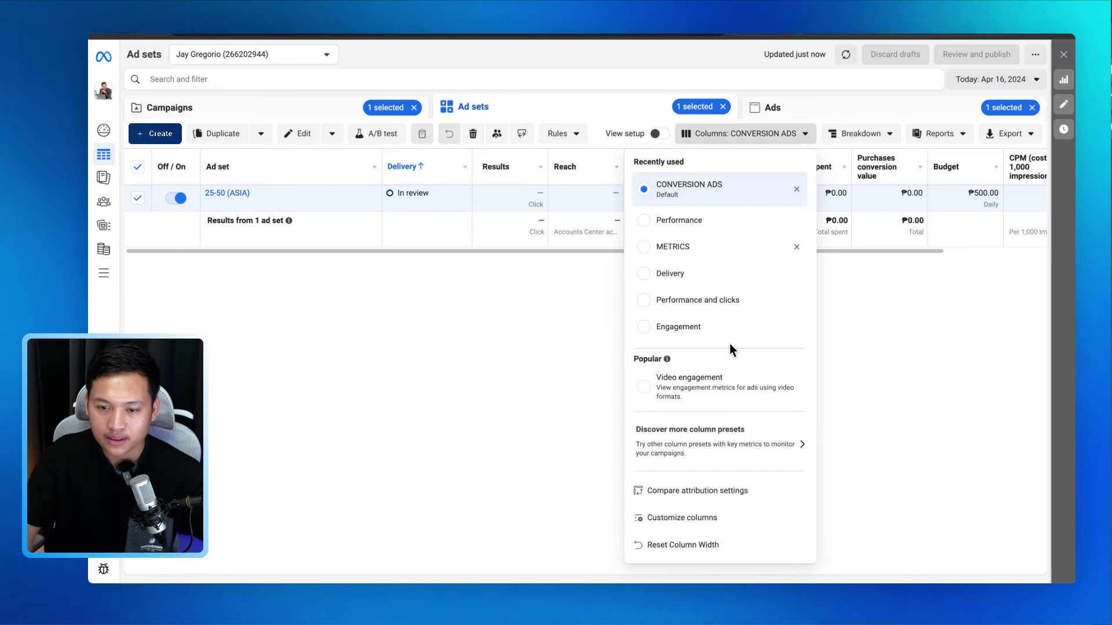
left_click(684, 530)
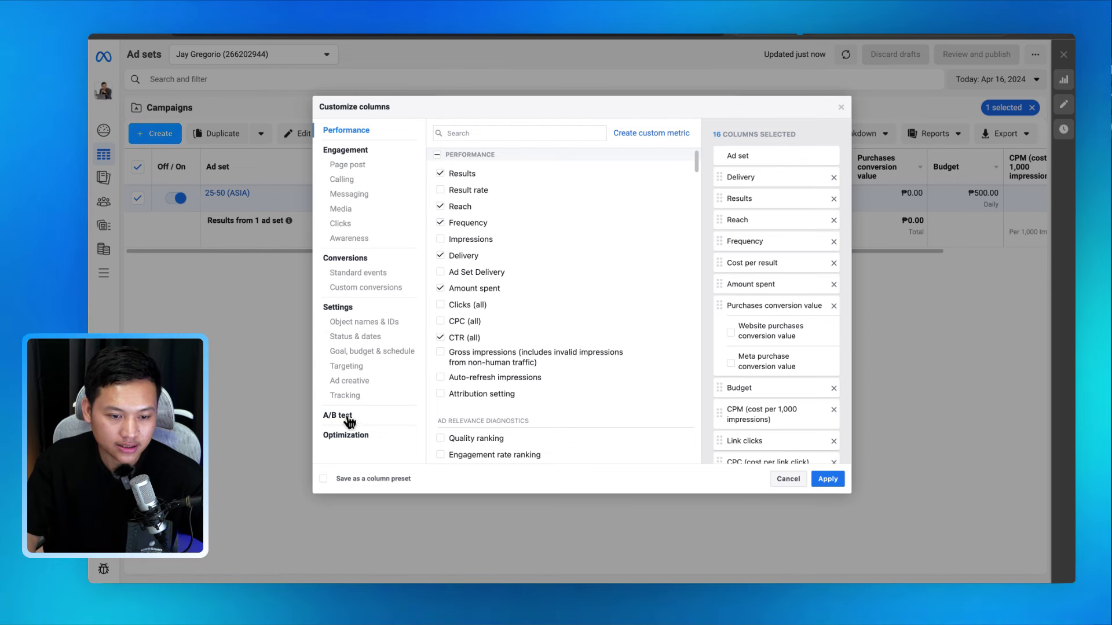
left_click(346, 435)
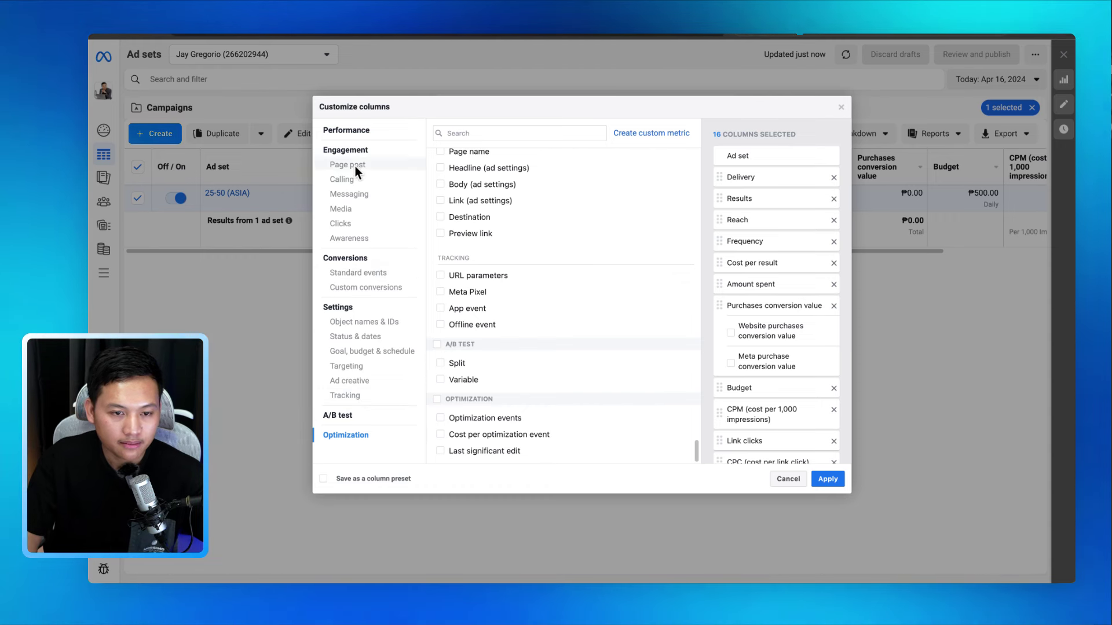
left_click(357, 133)
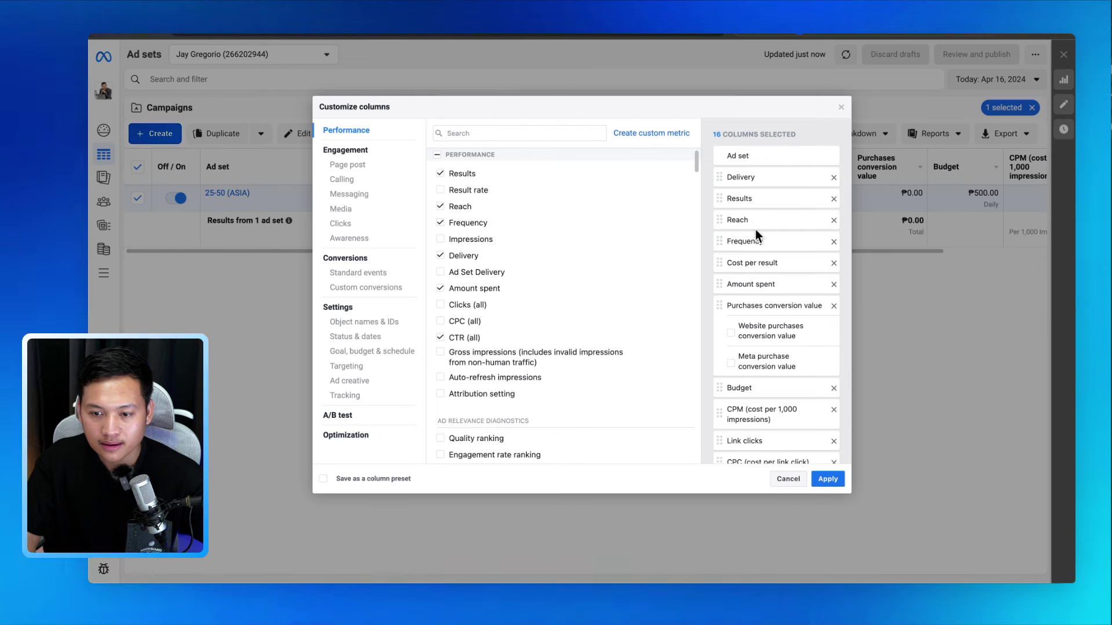
left_click(833, 242)
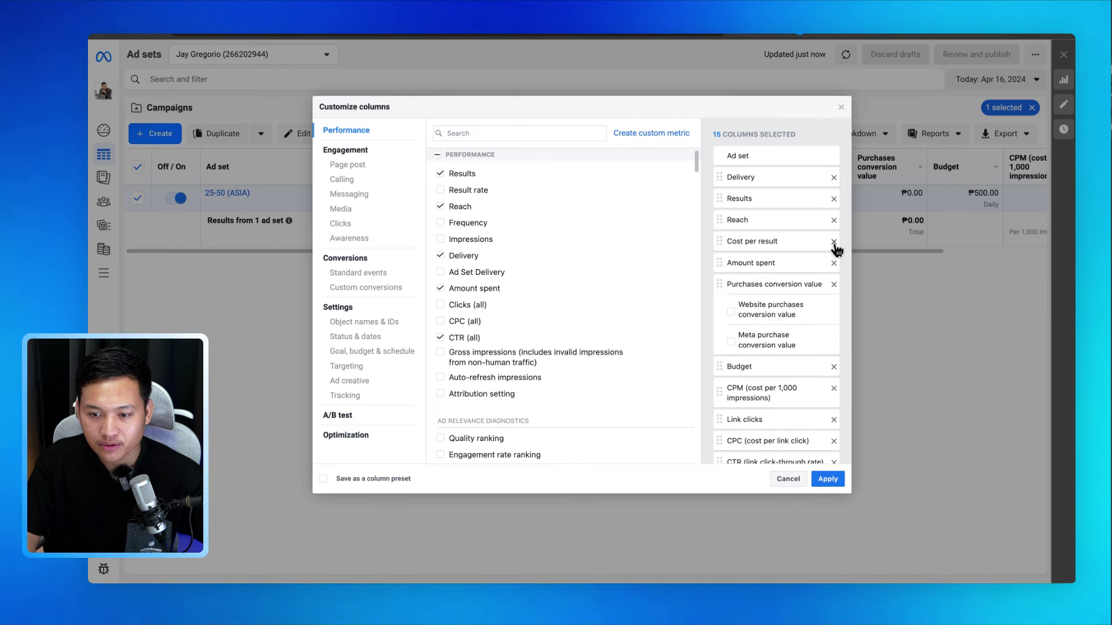
left_click(833, 242)
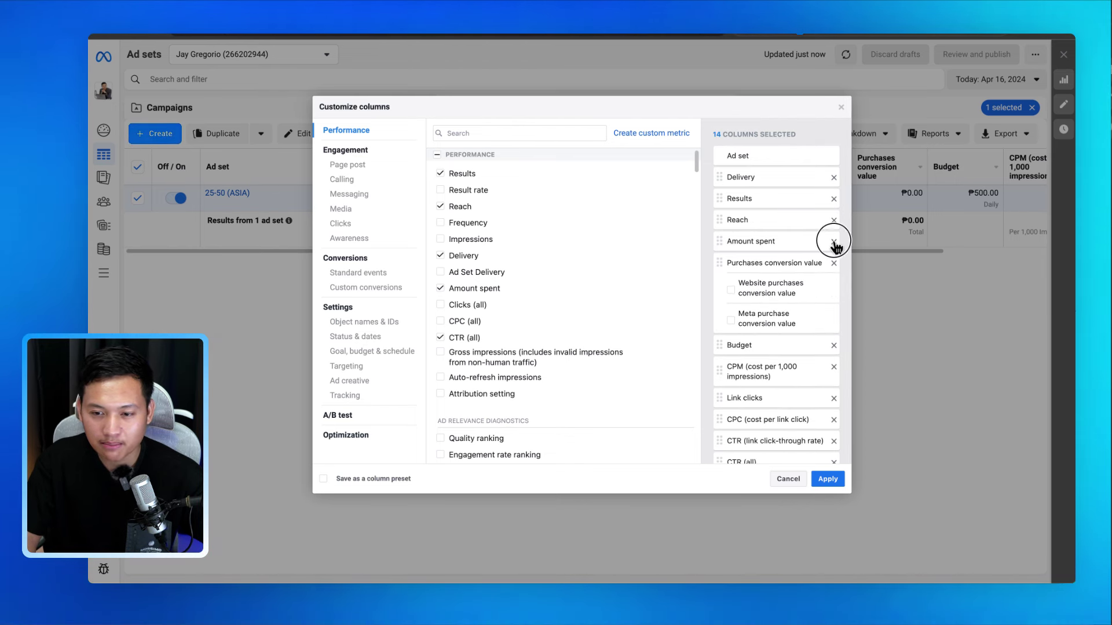
left_click(834, 242)
left_click(833, 242)
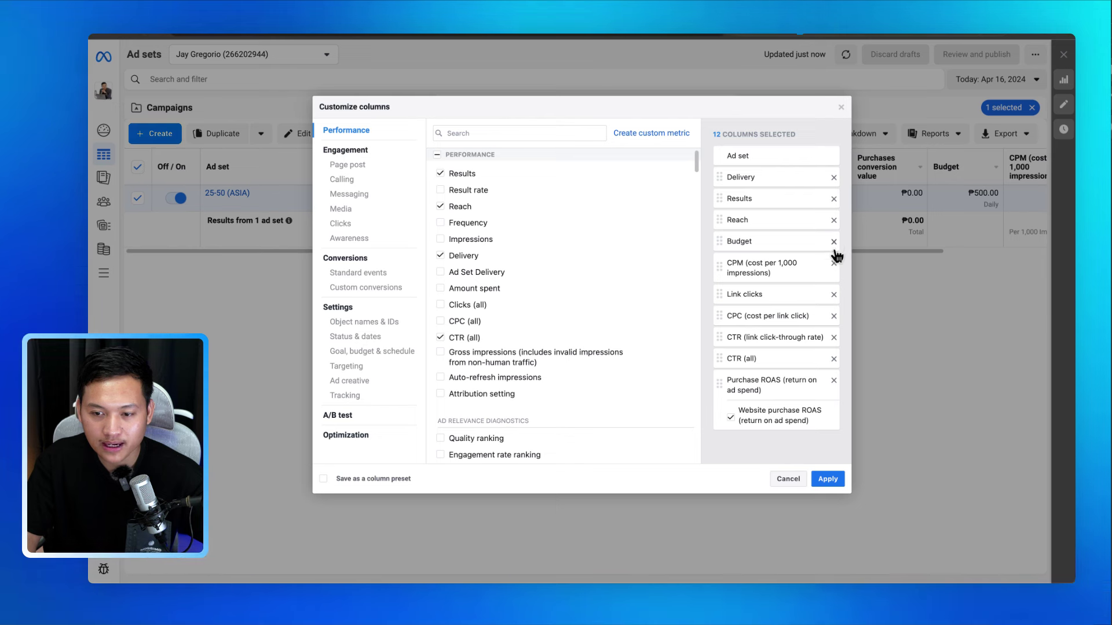
Remove the CPM, Link clicks, CPC (cost per link click), CTR (all) and Purchase ROAS columns from the selection.
left_click(834, 267)
left_click(834, 265)
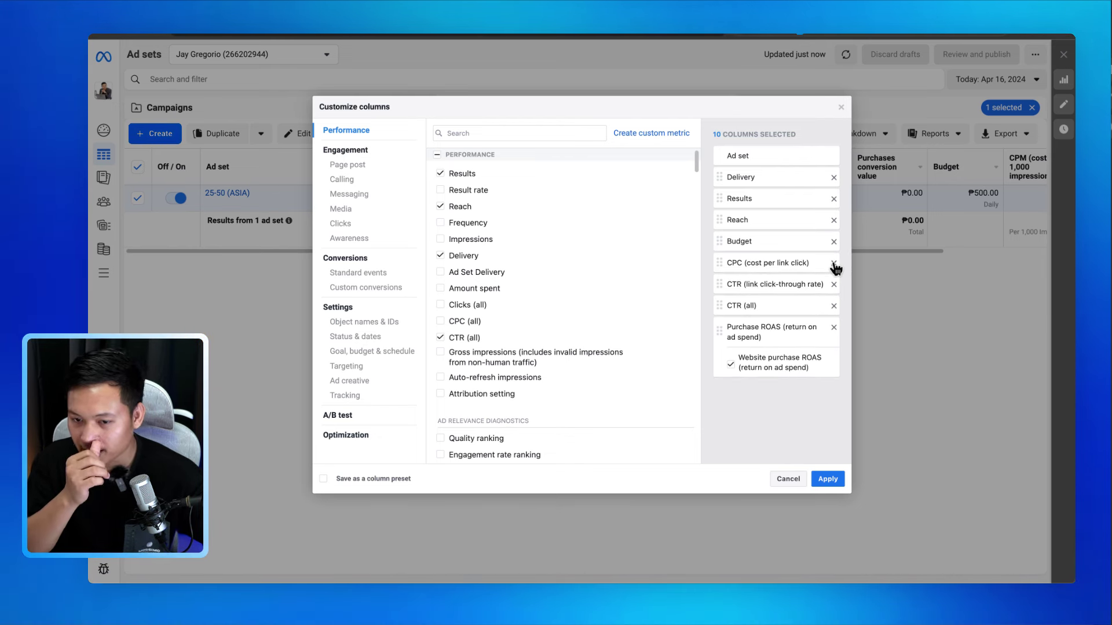
left_click(834, 264)
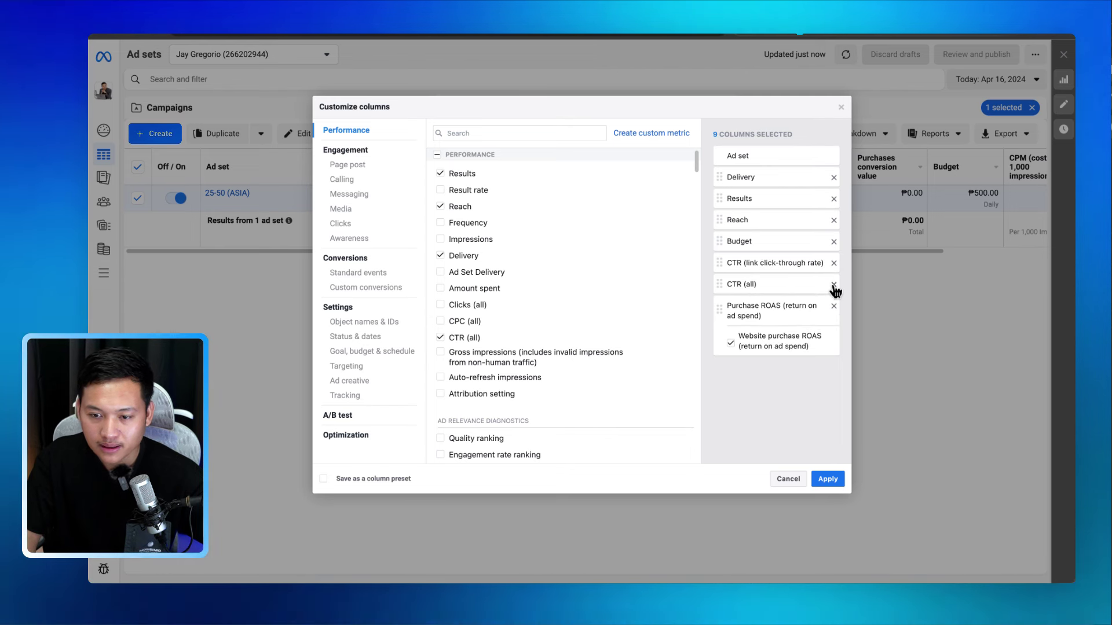
left_click(834, 284)
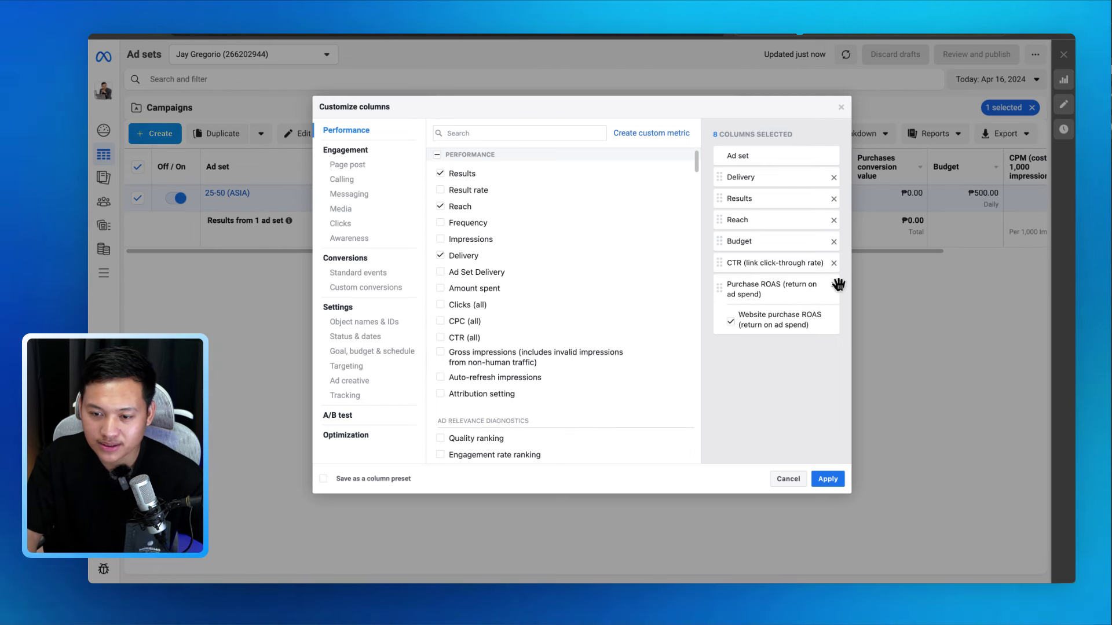
left_click(834, 285)
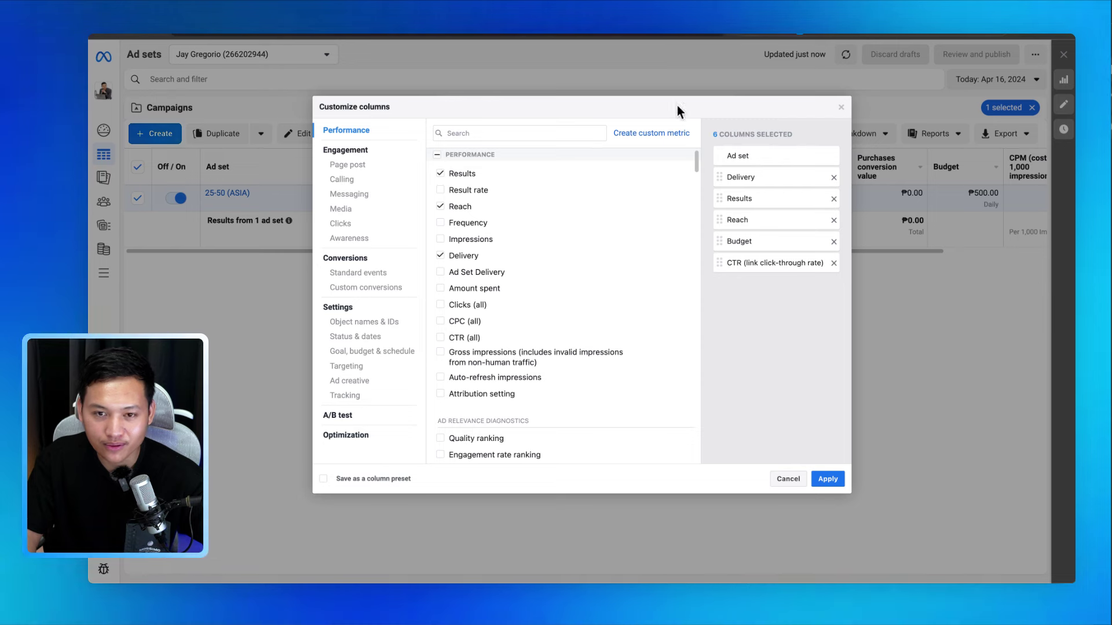
Find the join group metrics and add Join group requests and Cost per join group request to the selected columns.
left_click(522, 134)
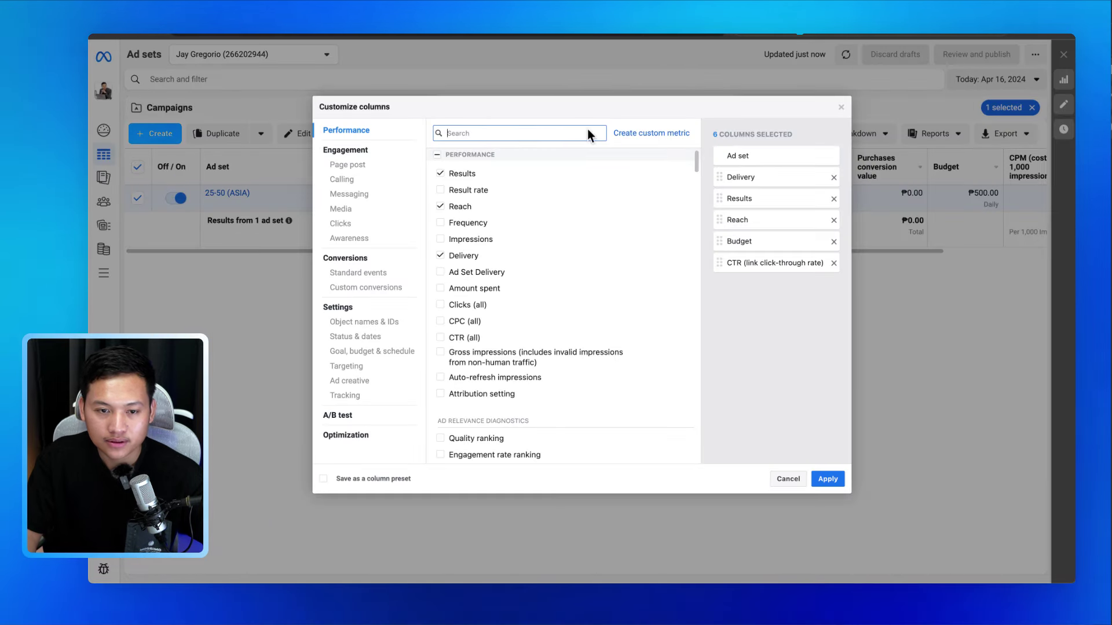
type("join gr")
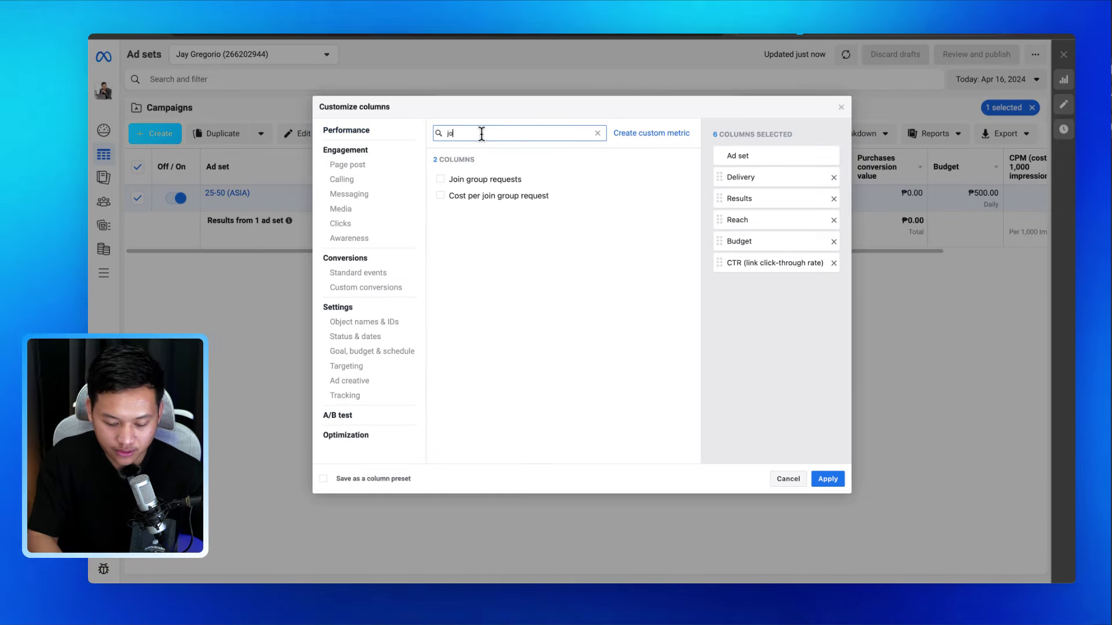
left_click(493, 181)
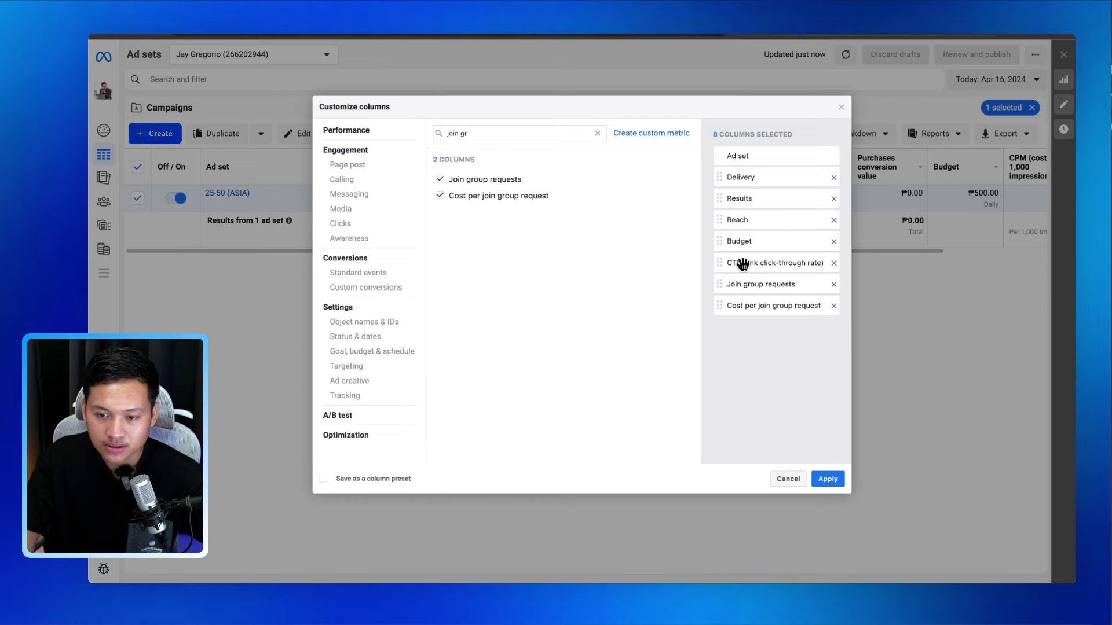
Place CTR (link click-through rate) and Budget, in that order, after Cost per join group request and apply the column selection.
left_click_drag(743, 264, 742, 306)
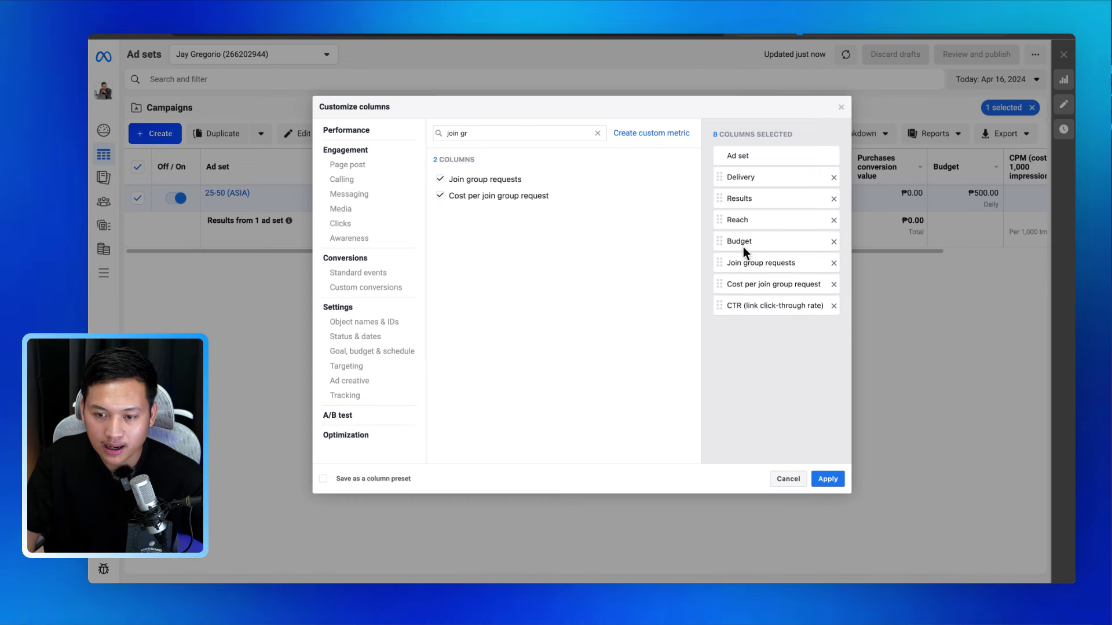
left_click_drag(744, 246, 741, 316)
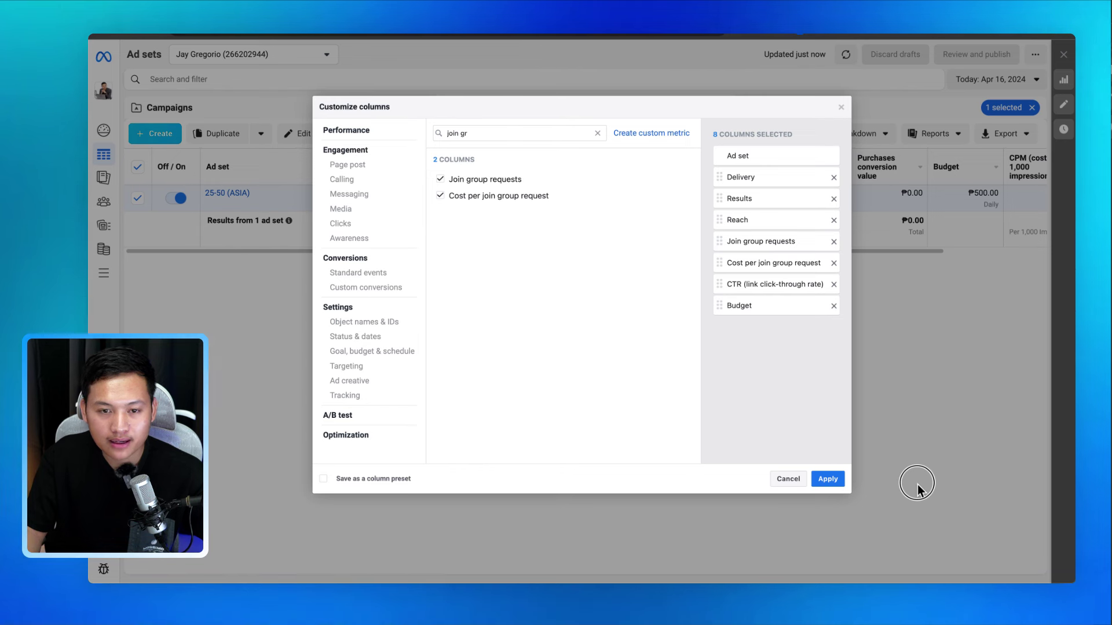
left_click(828, 481)
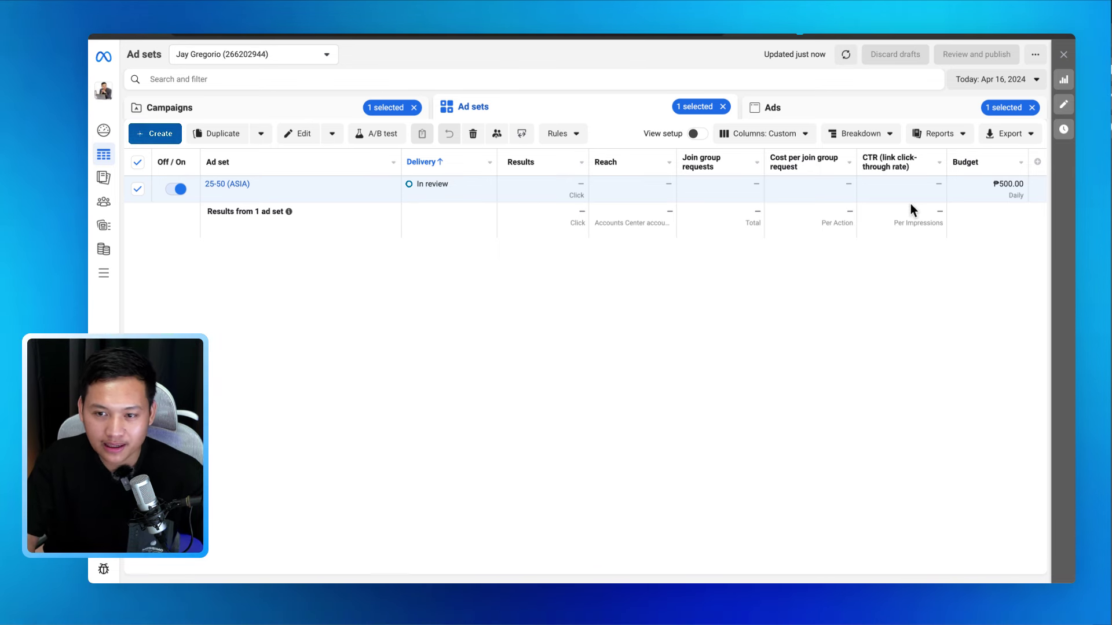
Save the custom column layout as a column preset named "Facebook Group Ads".
left_click(789, 138)
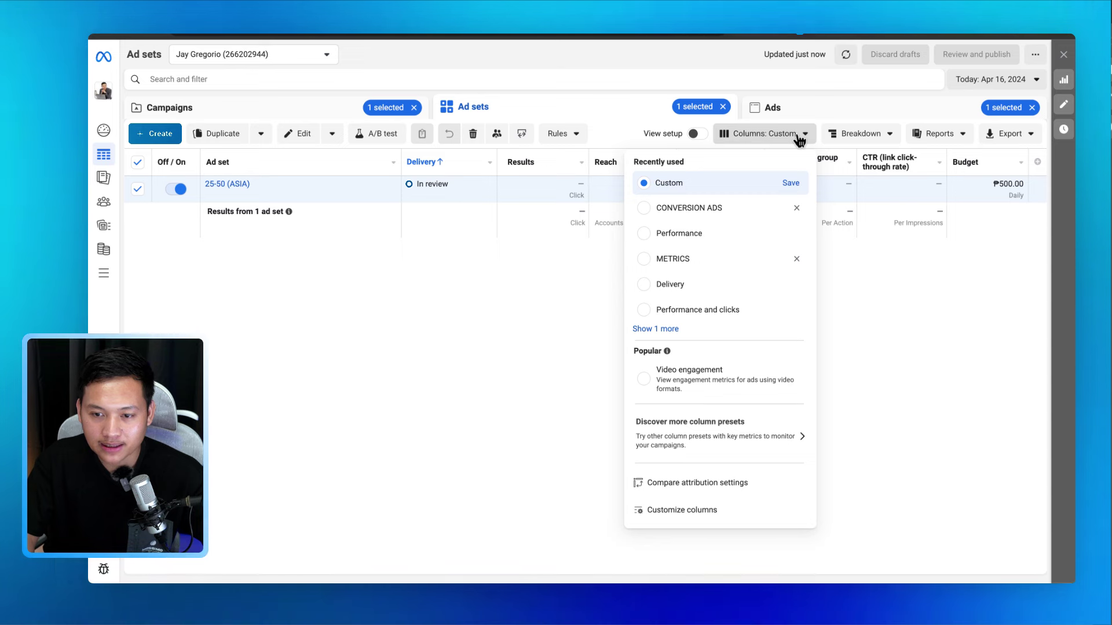
left_click(792, 185)
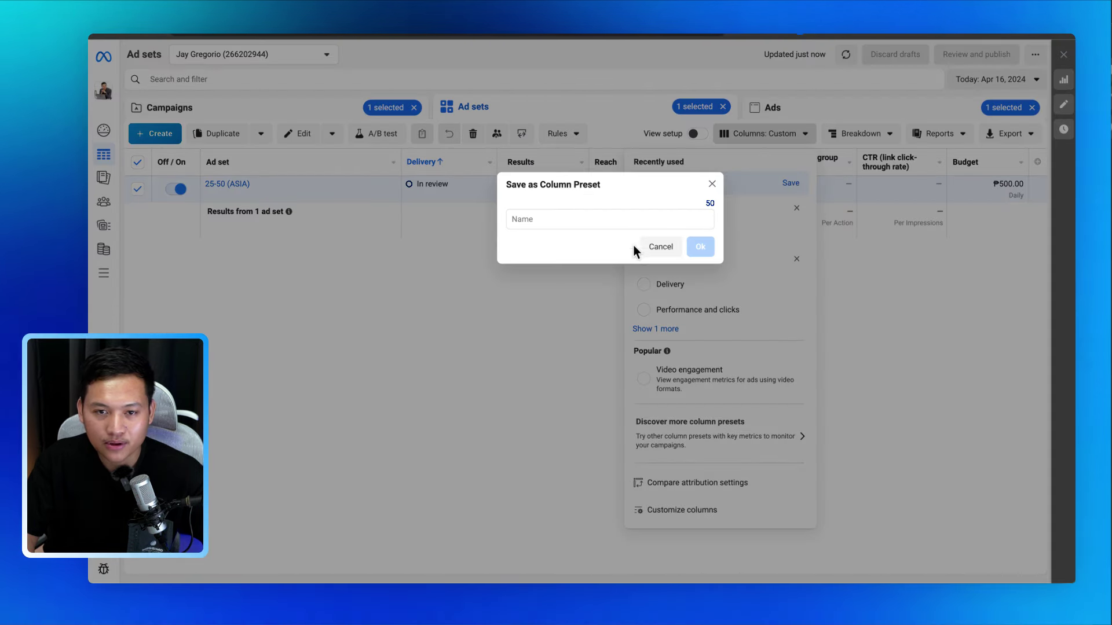
left_click(629, 221)
type("F")
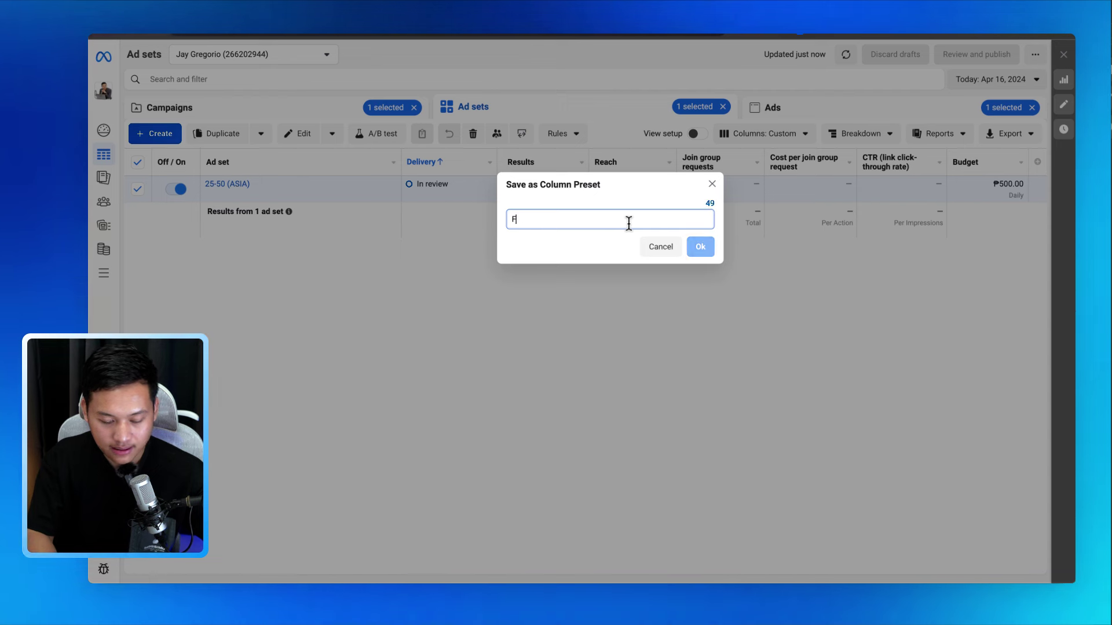
type("aceb")
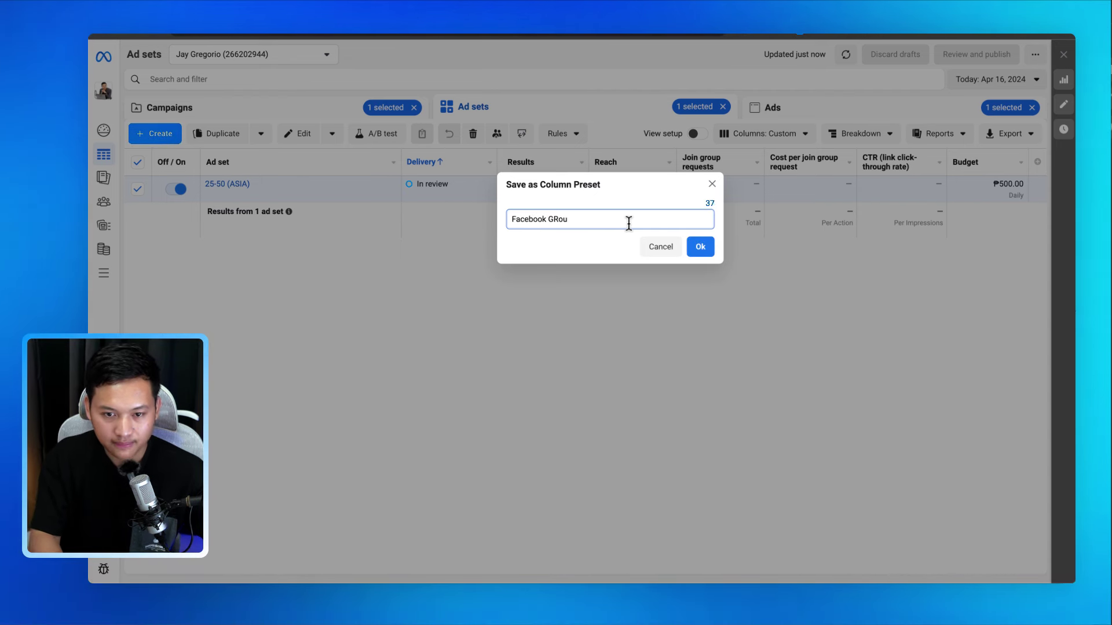
type("ook GRr")
key("BackSpace")
key("BackSpace")
type("roup Ads")
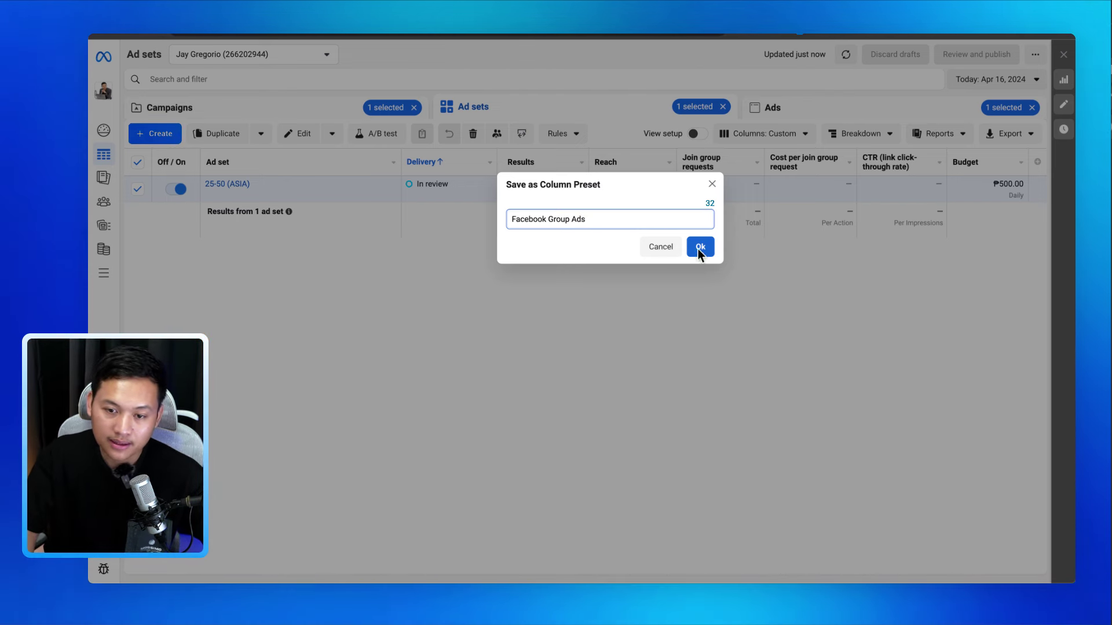
left_click(700, 248)
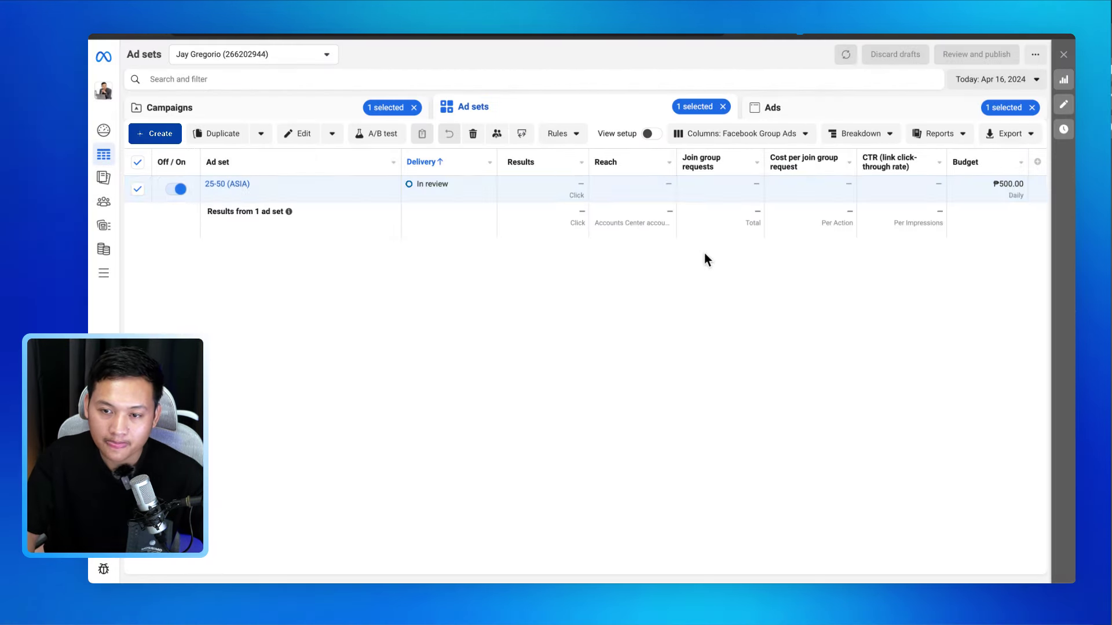
Review the saved column presets and the metrics included in the Facebook Group Ads preset.
left_click(782, 133)
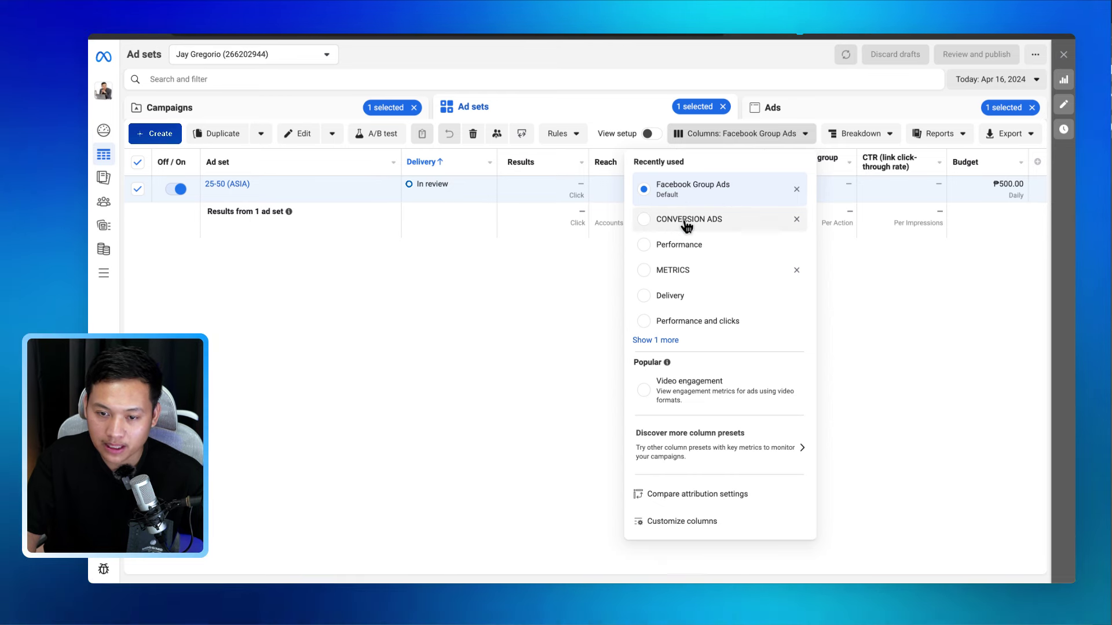
left_click(875, 264)
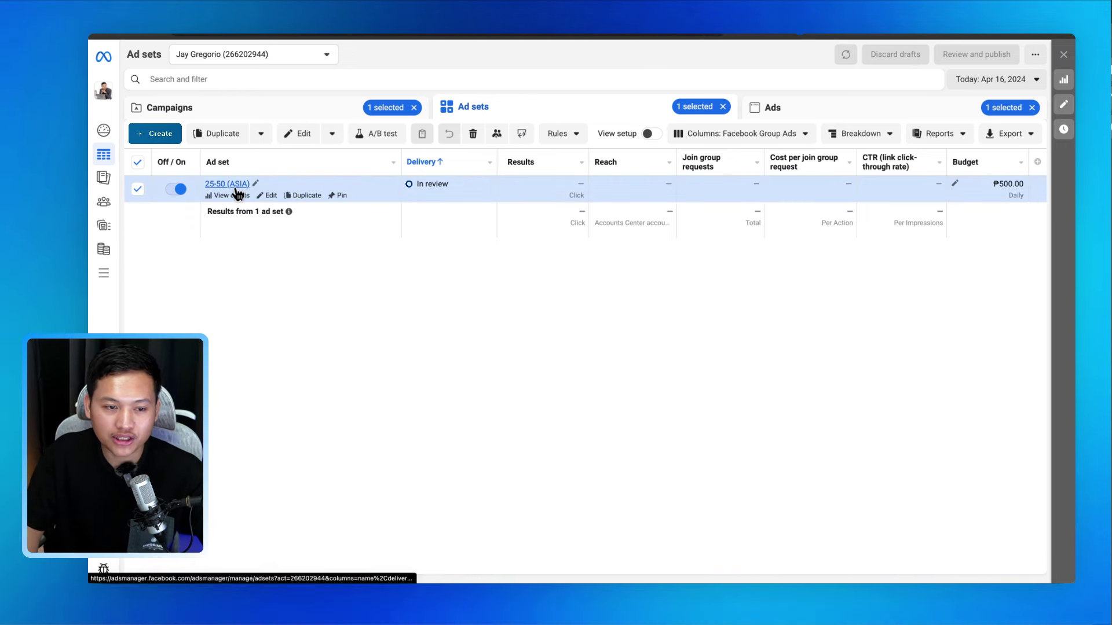
left_click(776, 134)
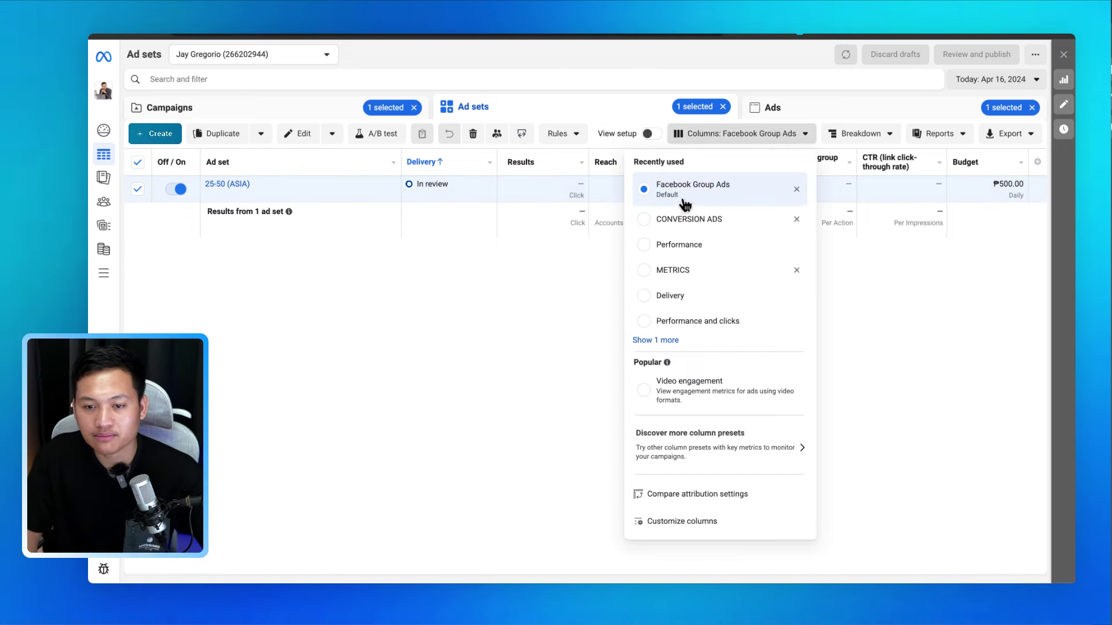
mouse_move(684, 206)
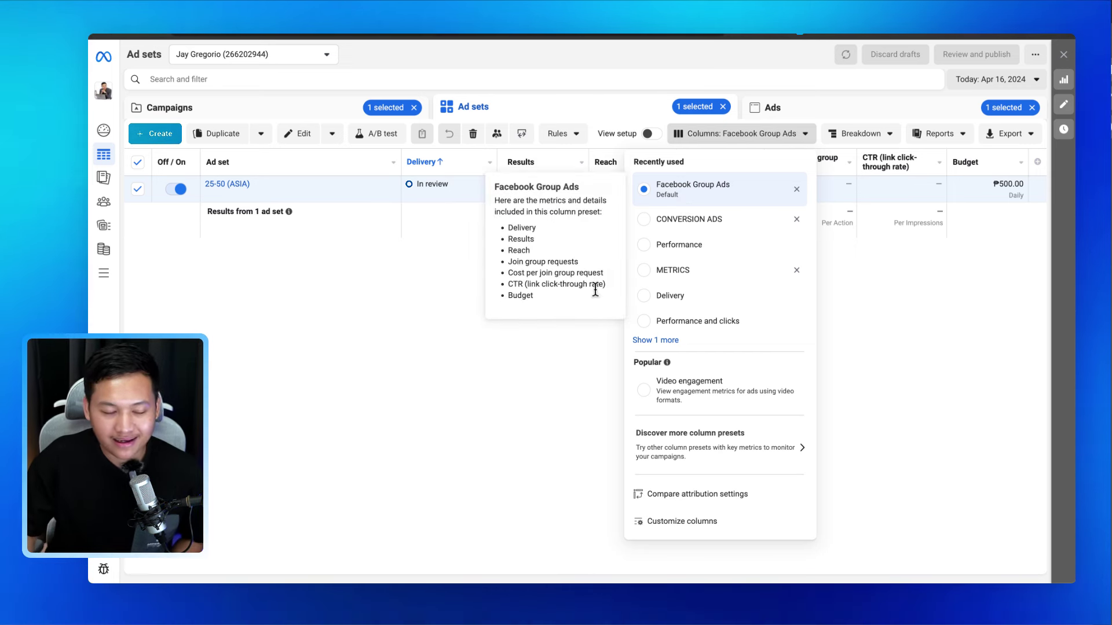
left_click(497, 399)
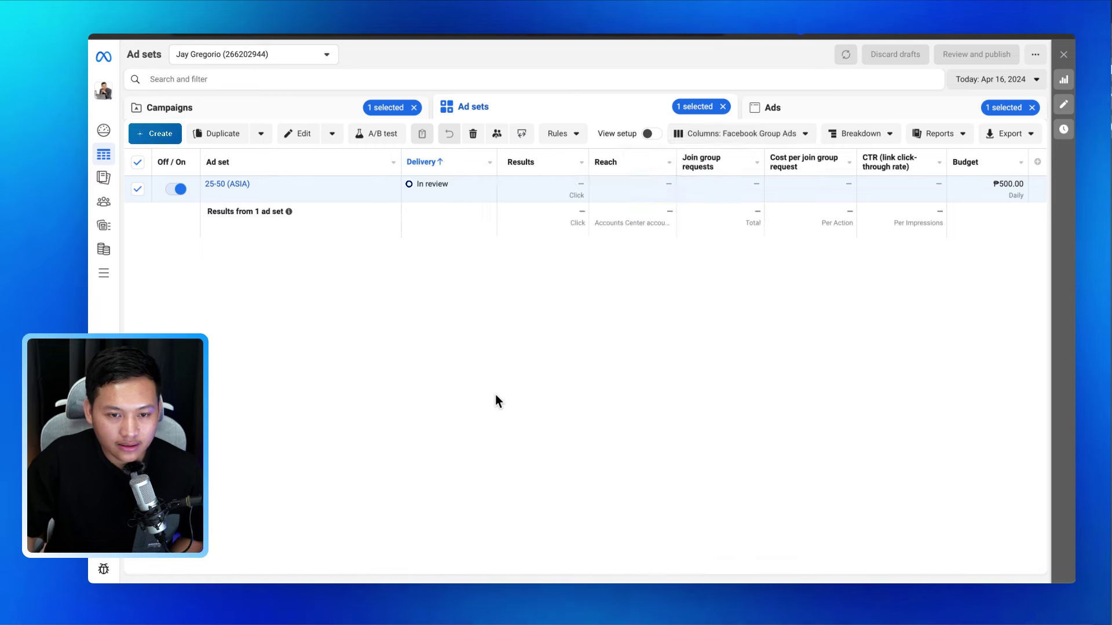